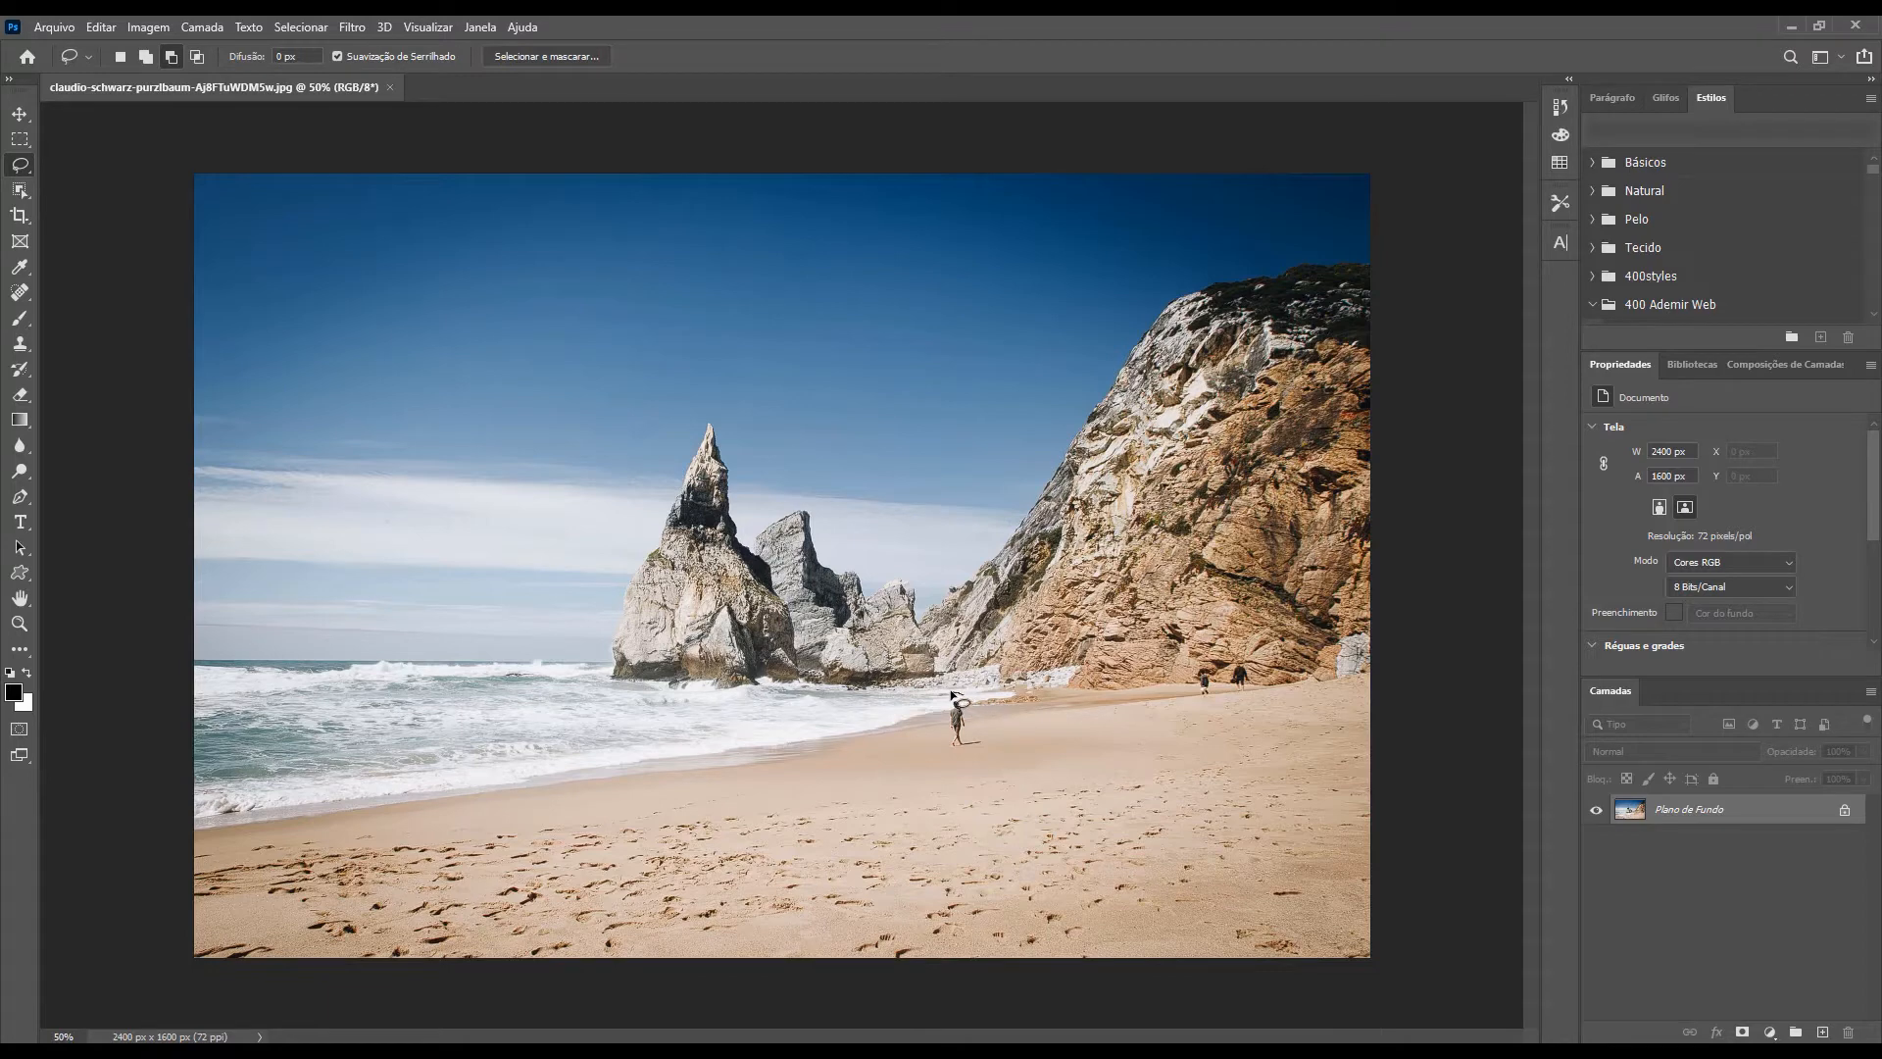
Lasso the person standing near the shoreline, remove them with a Content-Aware fill, and clear the selection.
{"action": "mouse_move", "coordinate": [944, 727]}
{"action": "left_mouse_down"}
{"action": "mouse_move", "coordinate": [958, 766]}
{"action": "mouse_move", "coordinate": [990, 742]}
{"action": "left_mouse_up"}
{"action": "left_click", "coordinate": [102, 29]}
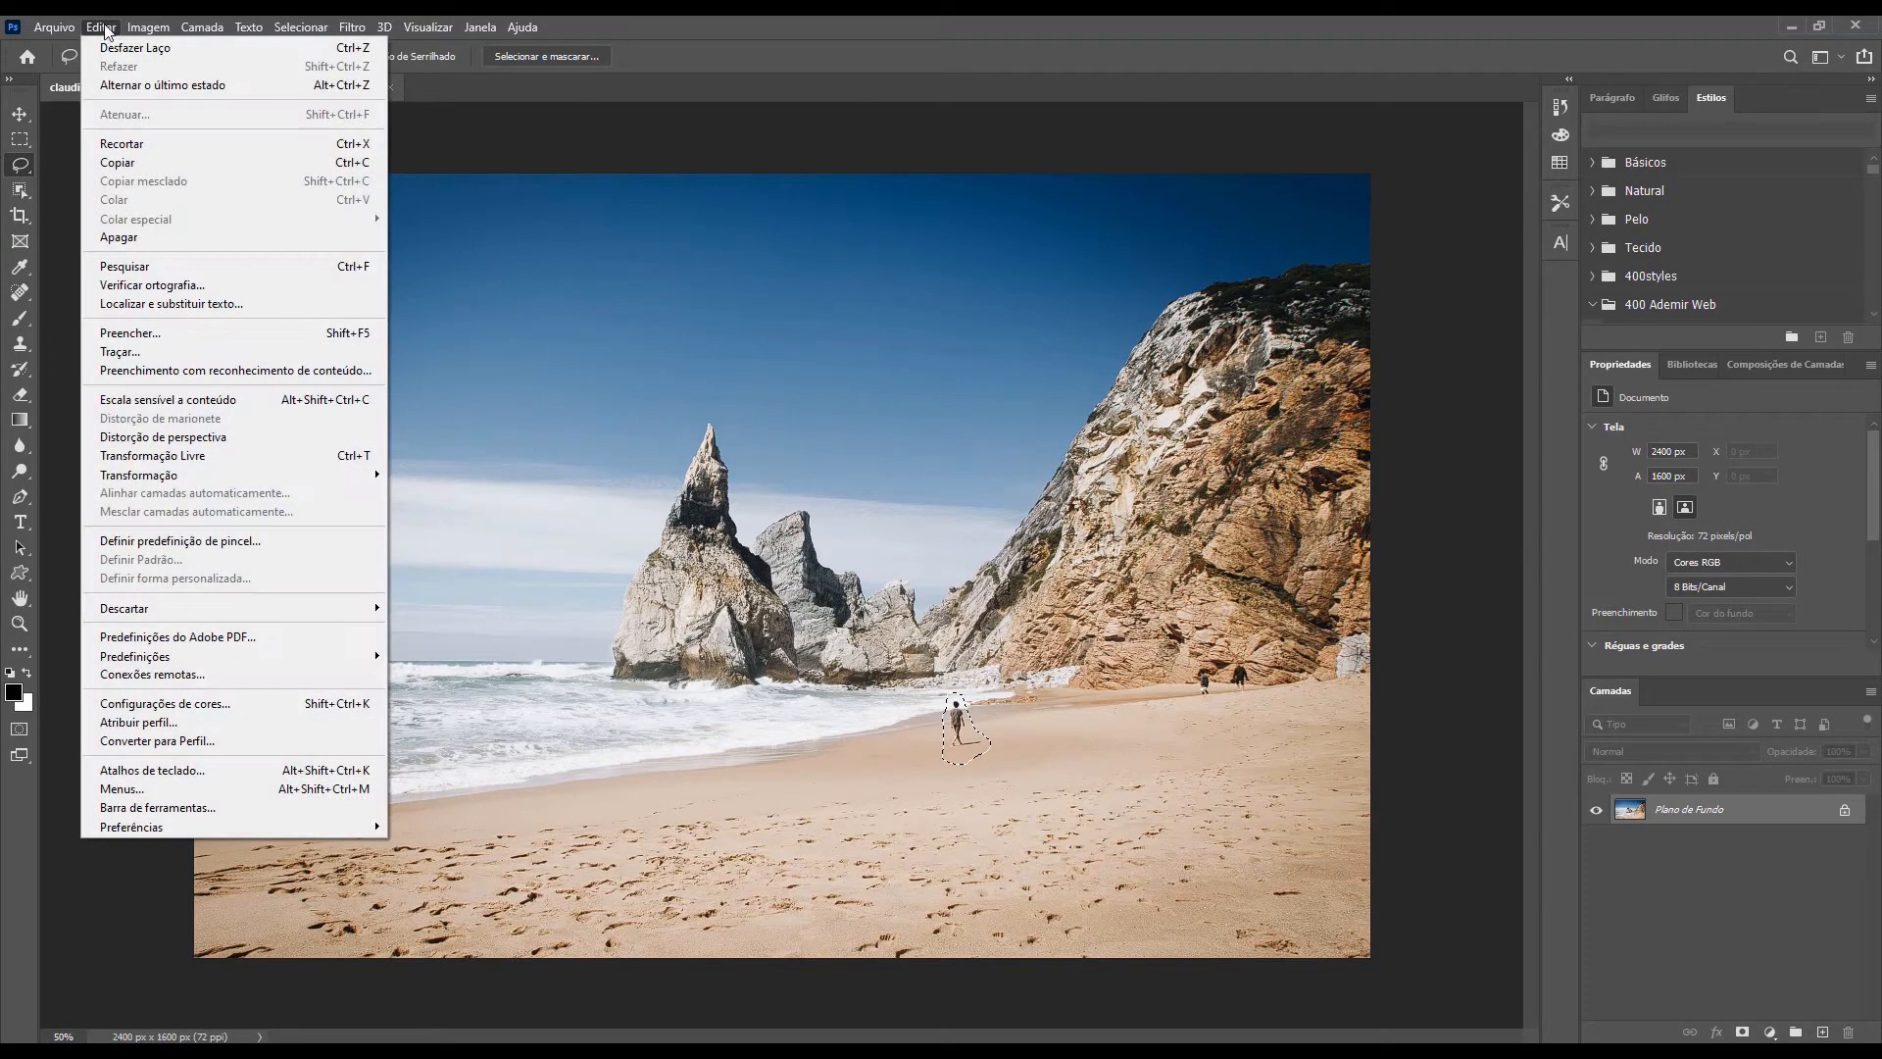
{"action": "left_click", "coordinate": [169, 331]}
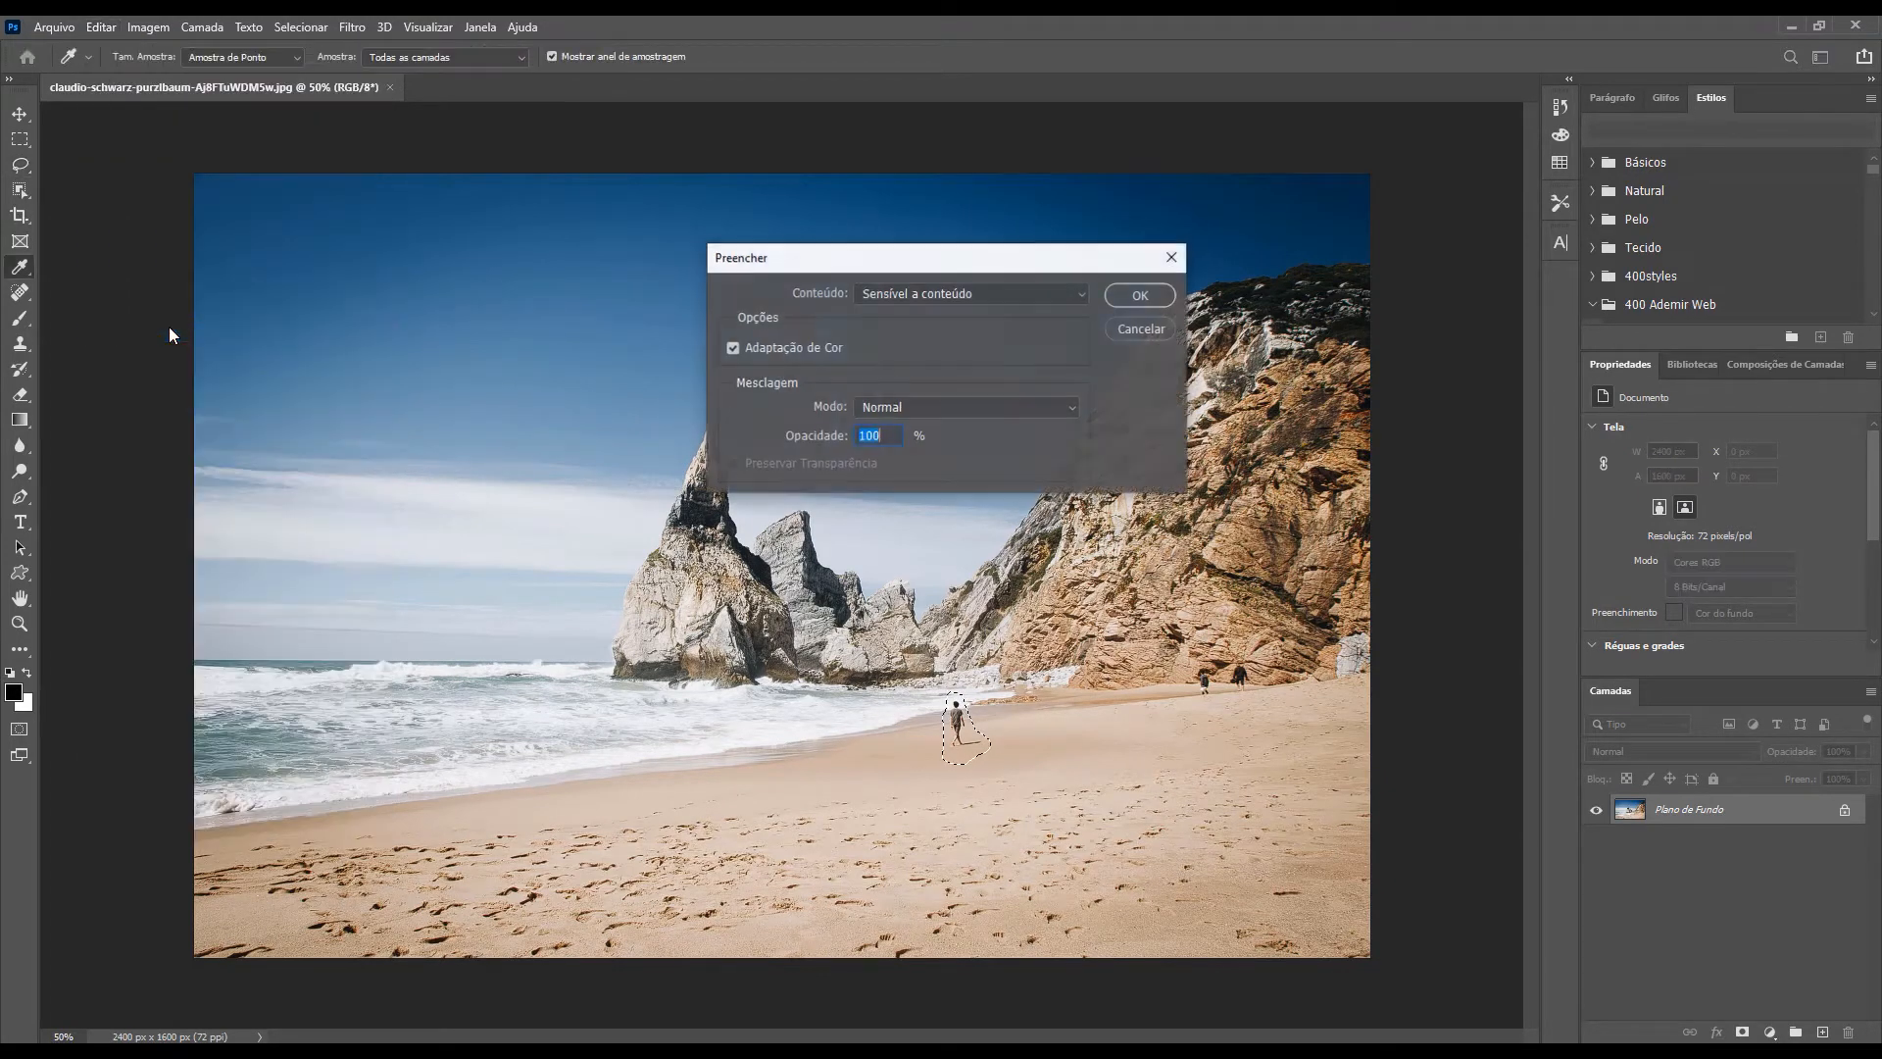
{"action": "left_click", "coordinate": [946, 294]}
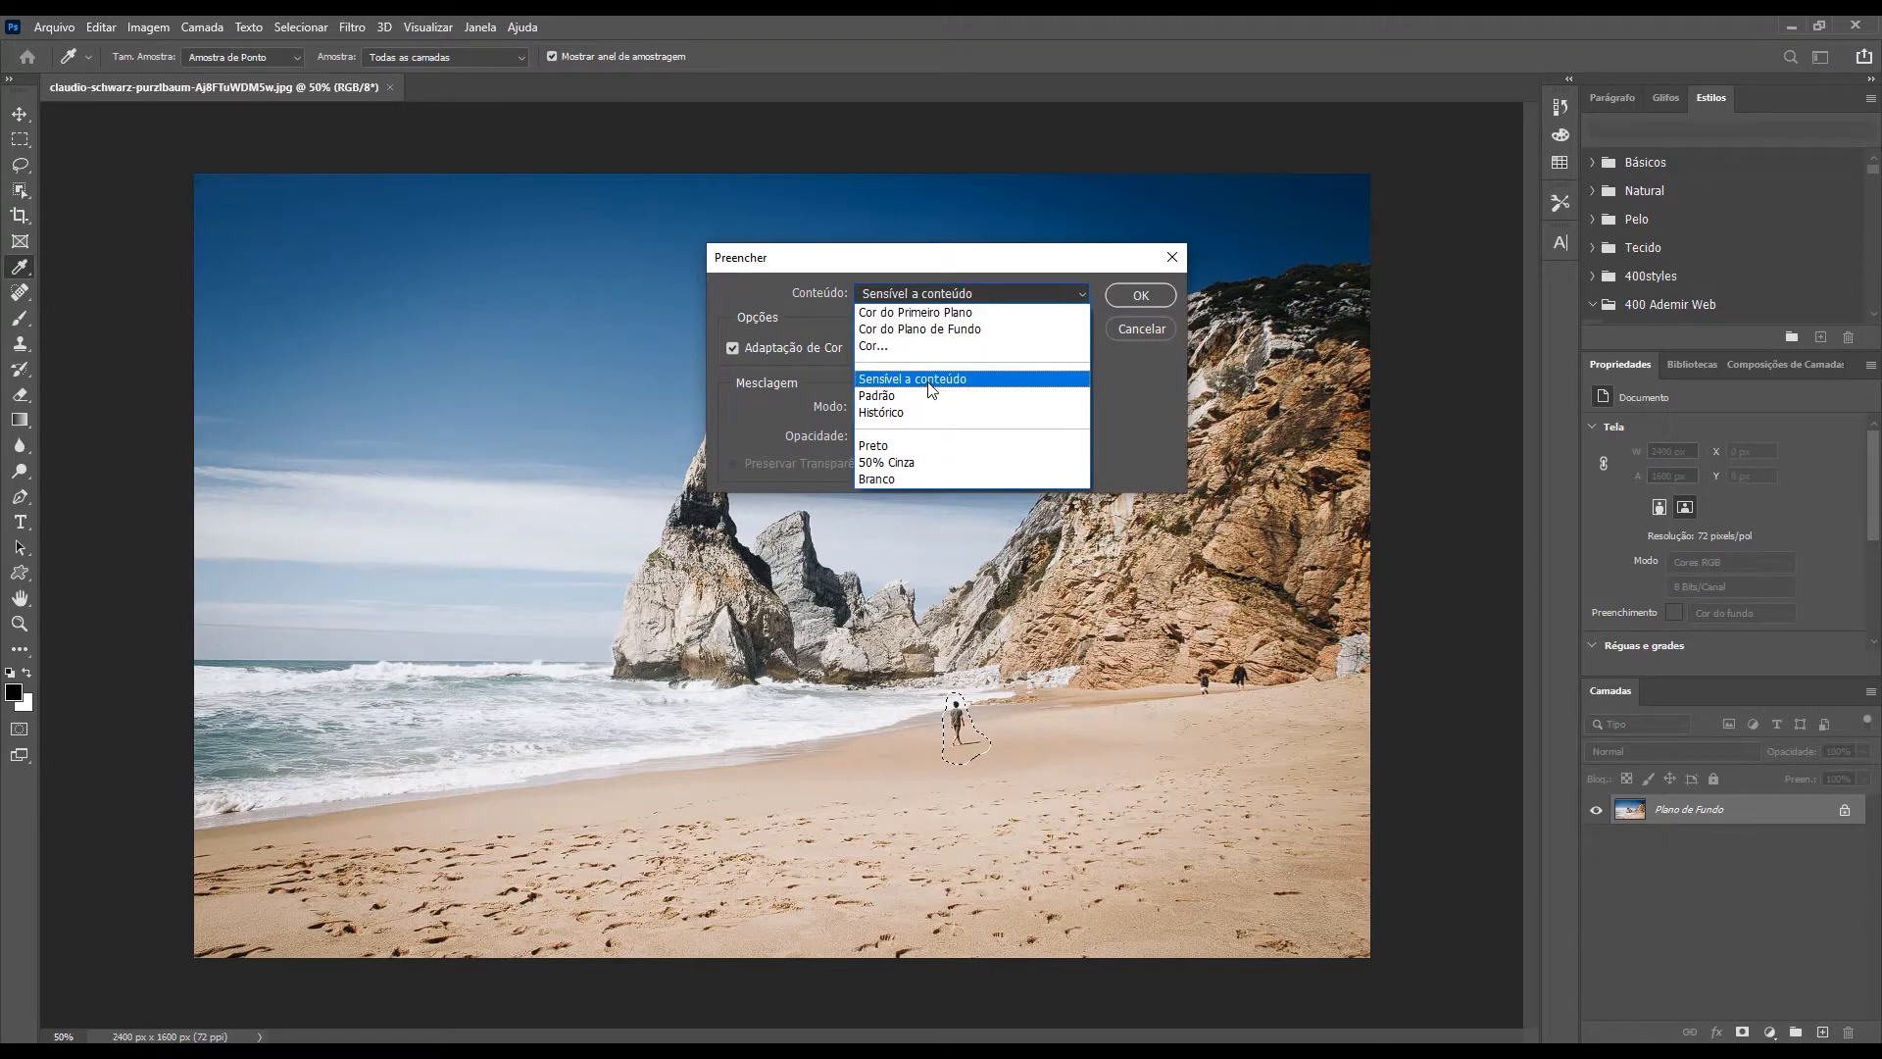
{"action": "left_click", "coordinate": [928, 383]}
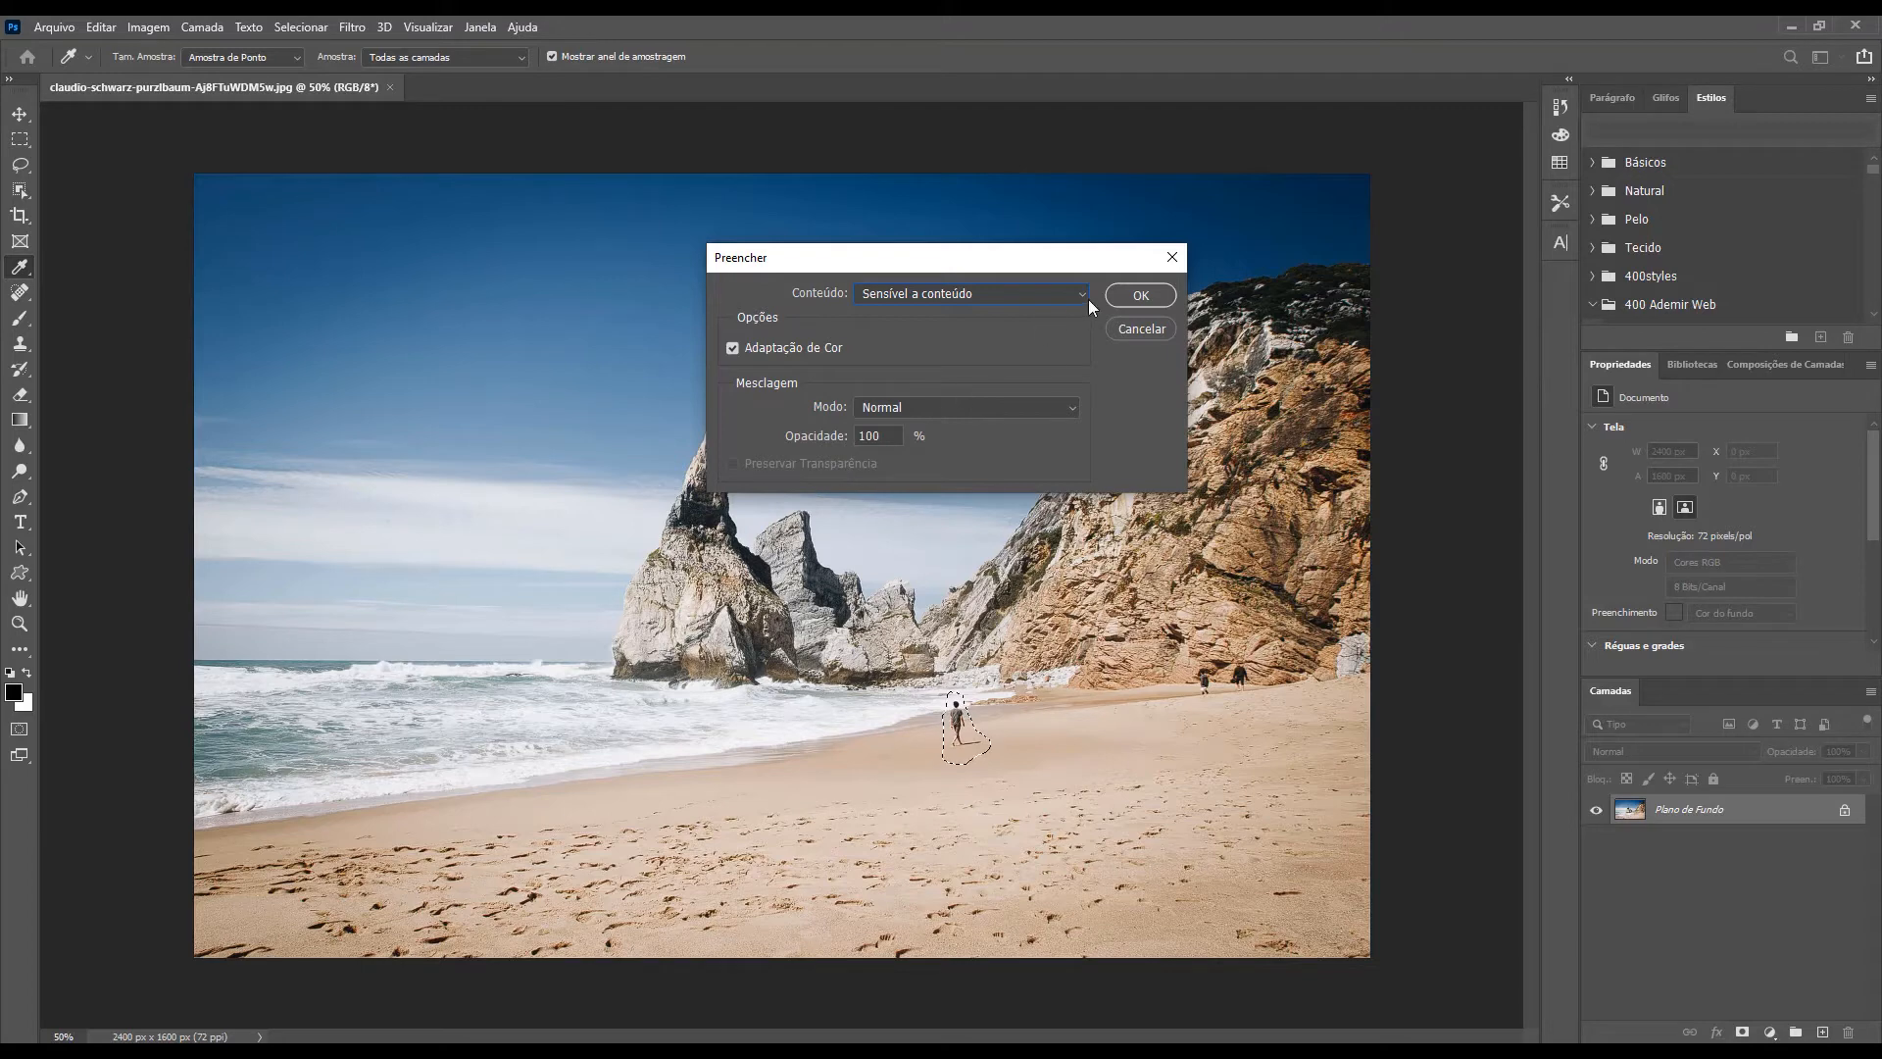
{"action": "left_click", "coordinate": [1137, 298]}
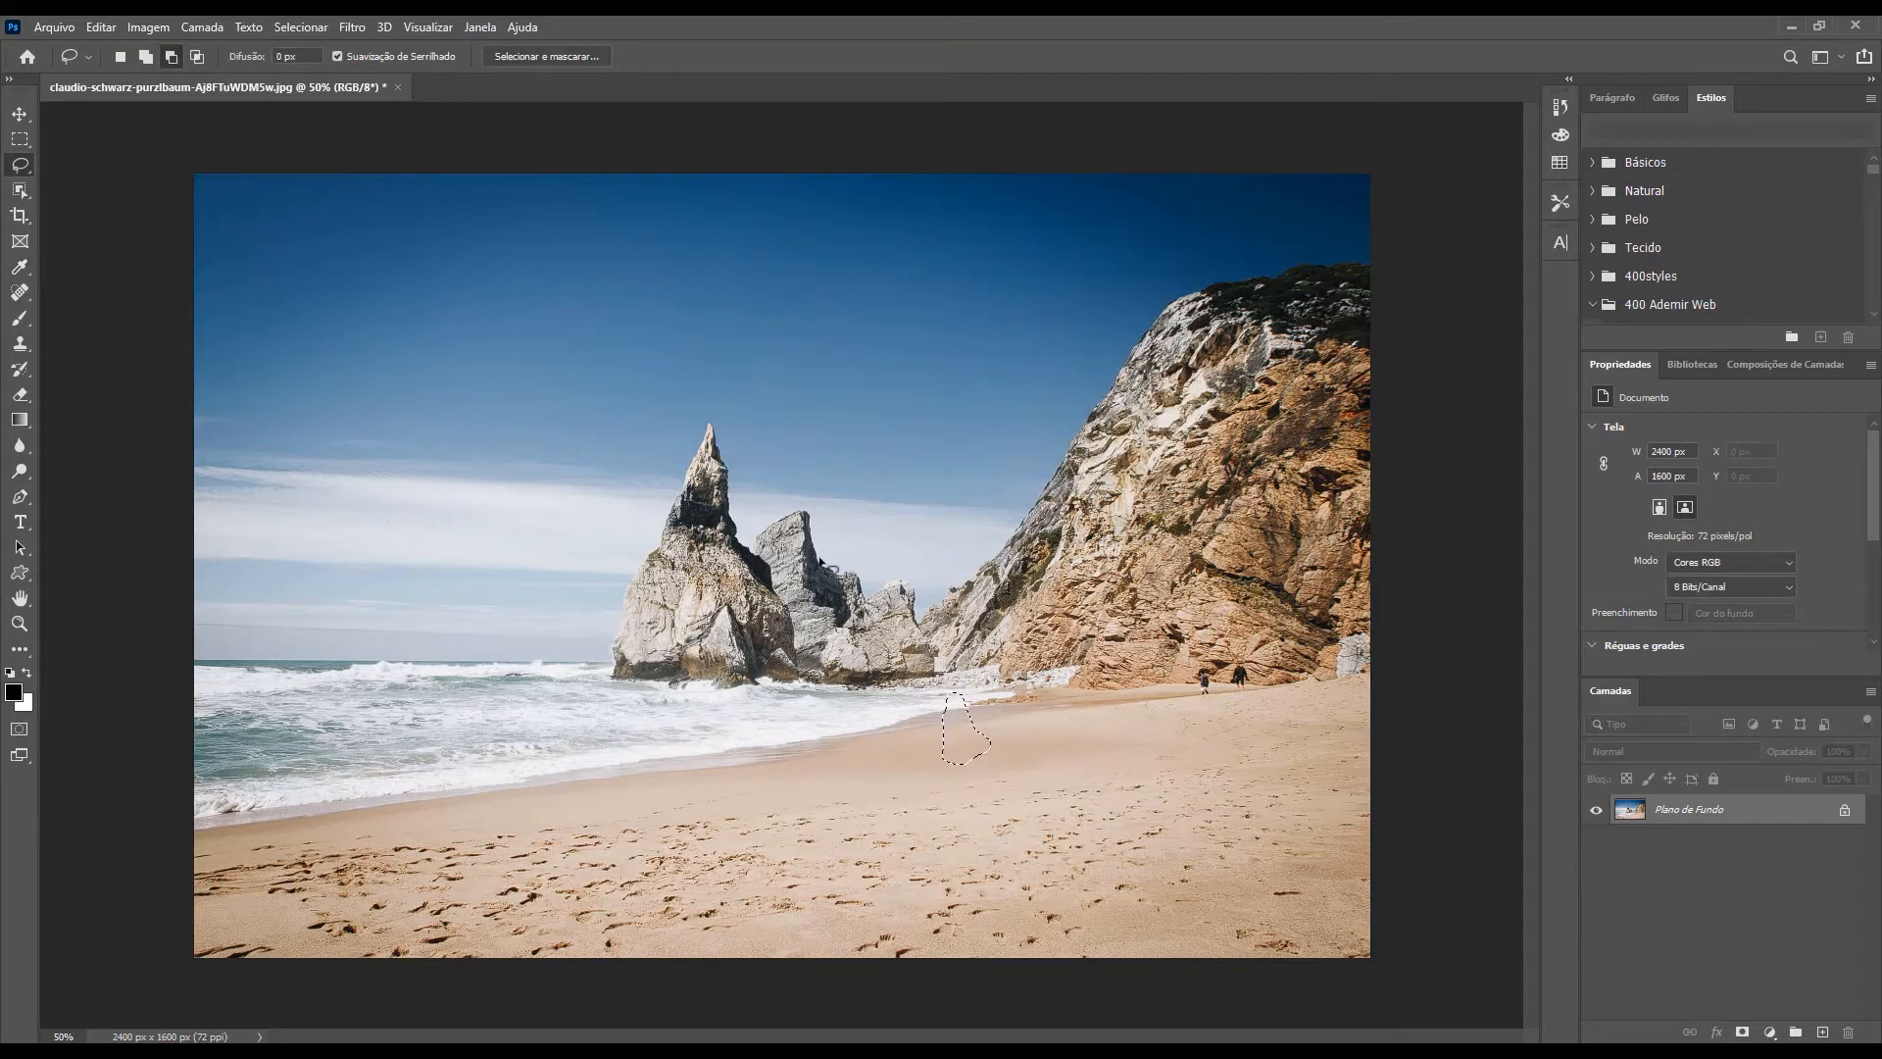
{"action": "key", "text": "ctrl+d"}
Lasso the nearer-to-sea of the two figures at the cliff's base and remove it with a Content-Aware fill.
{"action": "mouse_move", "coordinate": [1192, 676]}
{"action": "left_mouse_down"}
{"action": "mouse_move", "coordinate": [1188, 705]}
{"action": "mouse_move", "coordinate": [1215, 705]}
{"action": "mouse_move", "coordinate": [1205, 665]}
{"action": "mouse_move", "coordinate": [1193, 675]}
{"action": "left_mouse_up"}
{"action": "left_click", "coordinate": [102, 29]}
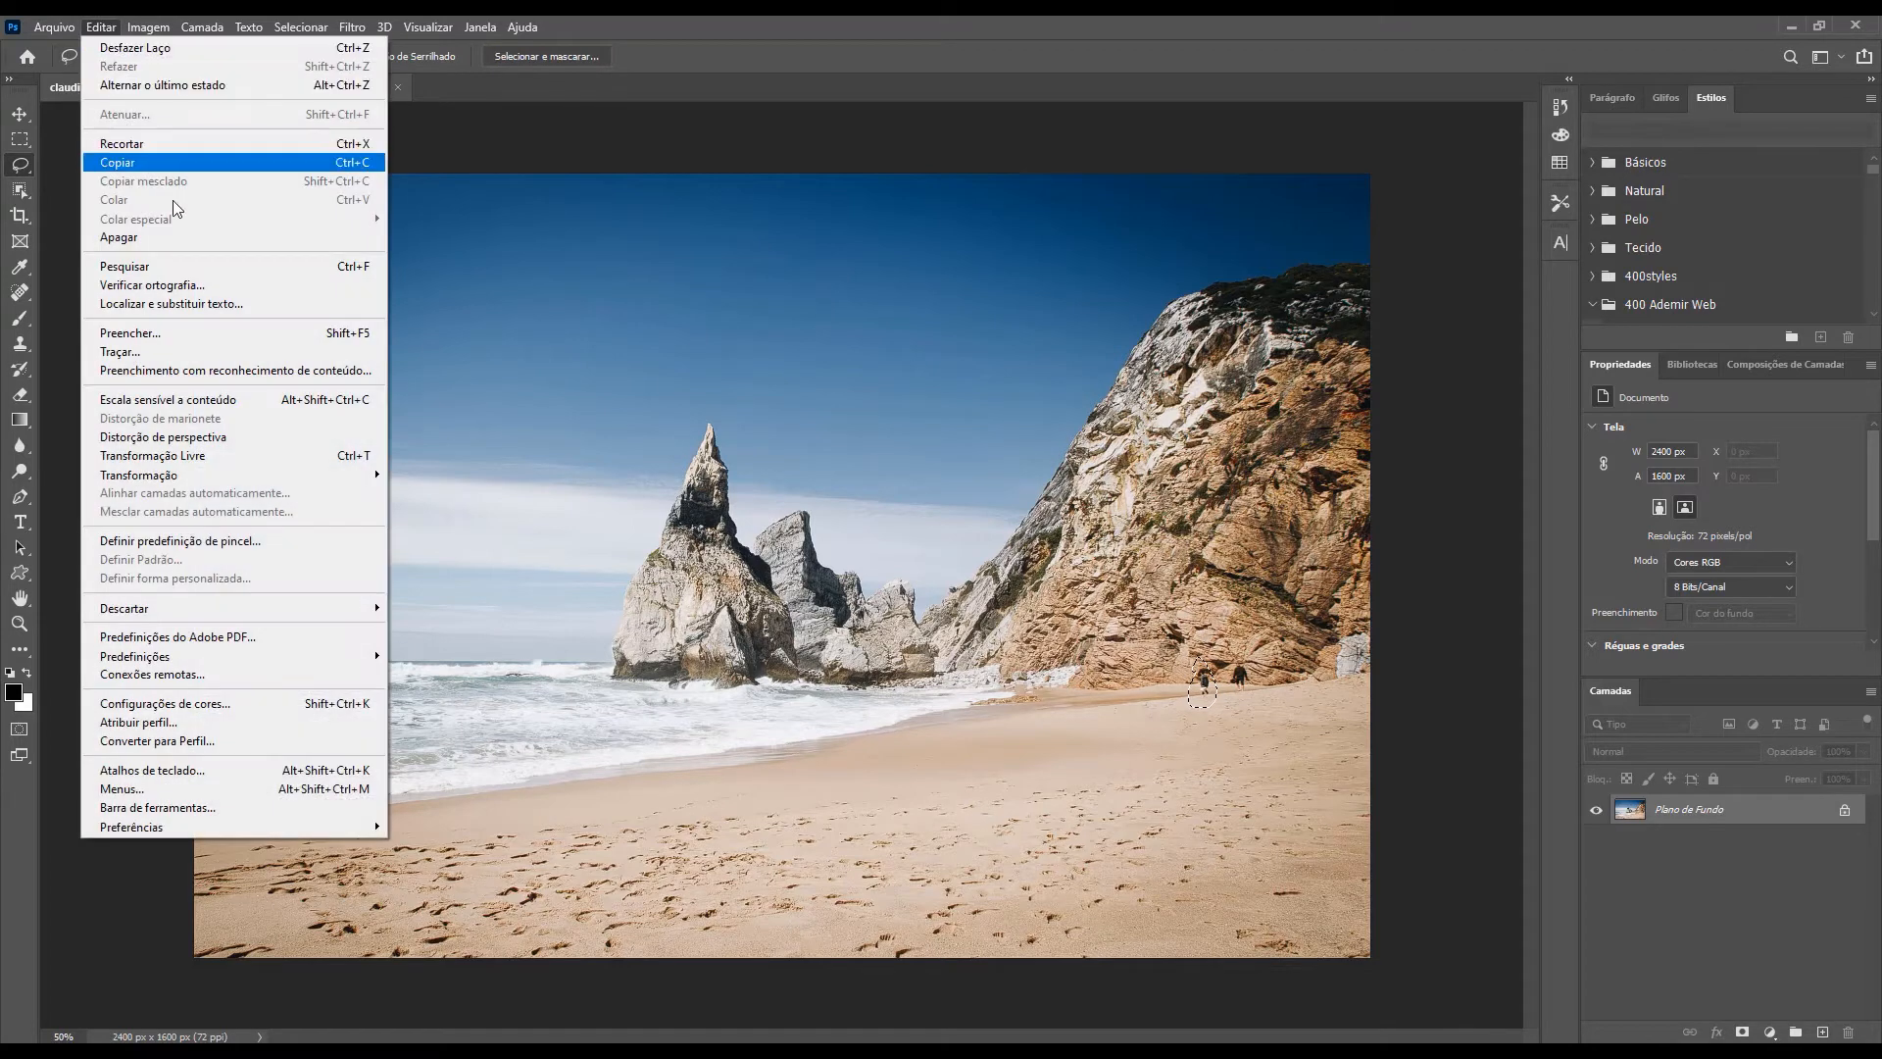
{"action": "left_click", "coordinate": [221, 334]}
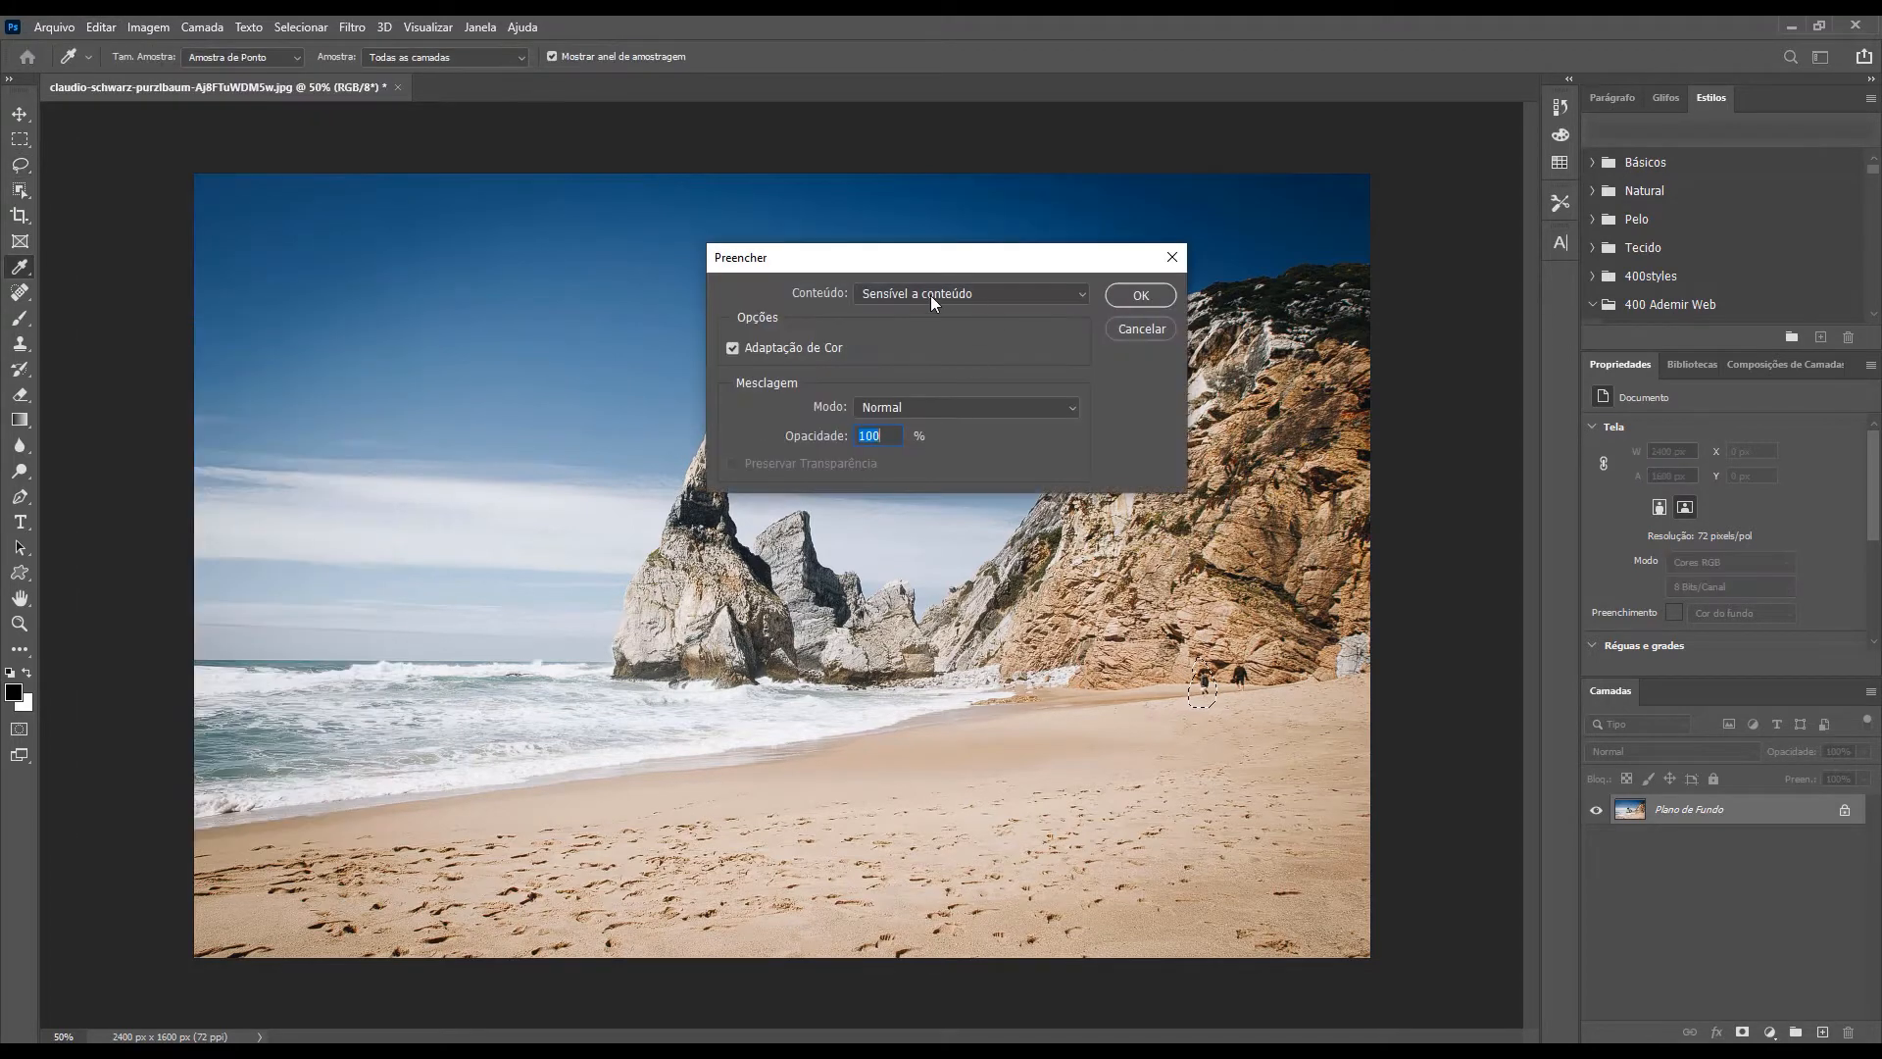
{"action": "left_click", "coordinate": [1133, 301]}
Lasso the remaining dark figure at the cliff's base, remove it with a Content-Aware fill, and deselect.
{"action": "mouse_move", "coordinate": [1226, 658]}
{"action": "left_mouse_down"}
{"action": "mouse_move", "coordinate": [1241, 702]}
{"action": "mouse_move", "coordinate": [1257, 672]}
{"action": "mouse_move", "coordinate": [1225, 658]}
{"action": "left_mouse_up"}
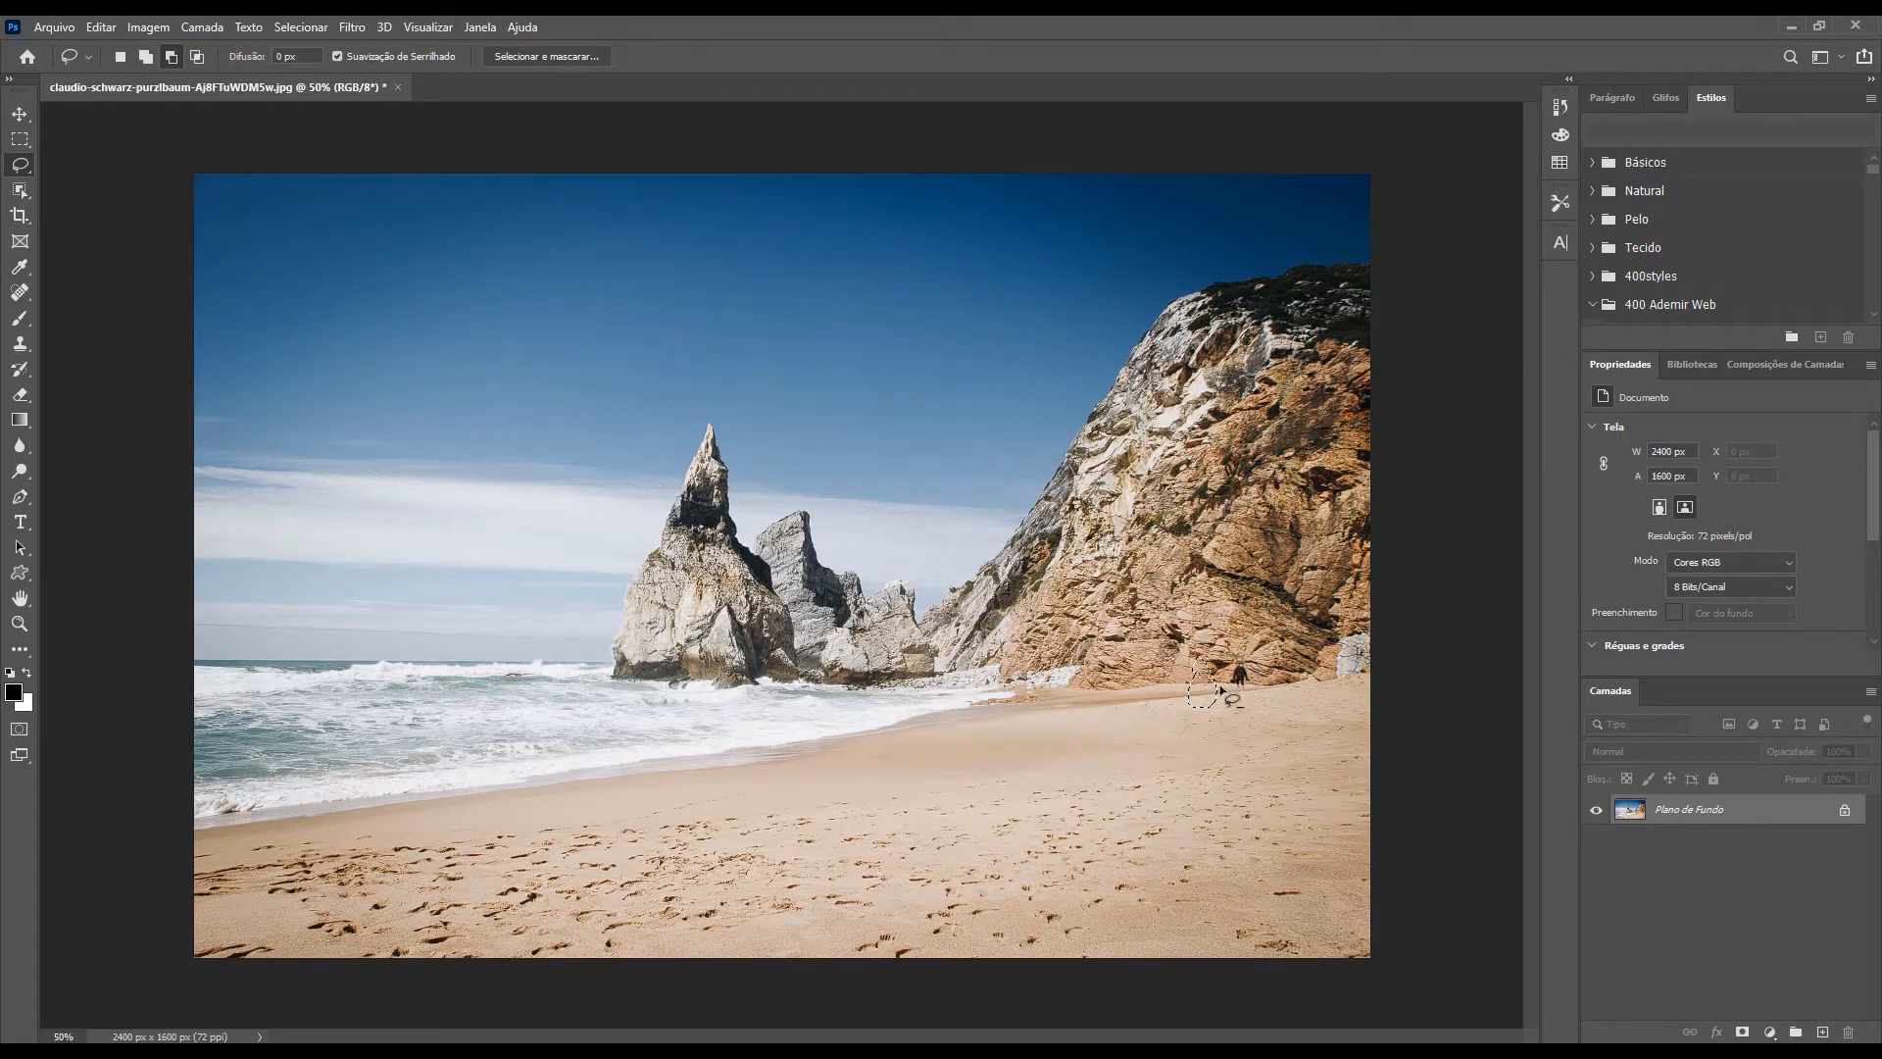
{"action": "mouse_move", "coordinate": [1223, 663]}
{"action": "left_mouse_down"}
{"action": "mouse_move", "coordinate": [1241, 707]}
{"action": "mouse_move", "coordinate": [1259, 675]}
{"action": "left_mouse_up"}
{"action": "left_click_drag", "start_coordinate": [1231, 660], "coordinate": [1226, 657]}
{"action": "left_click", "coordinate": [54, 27]}
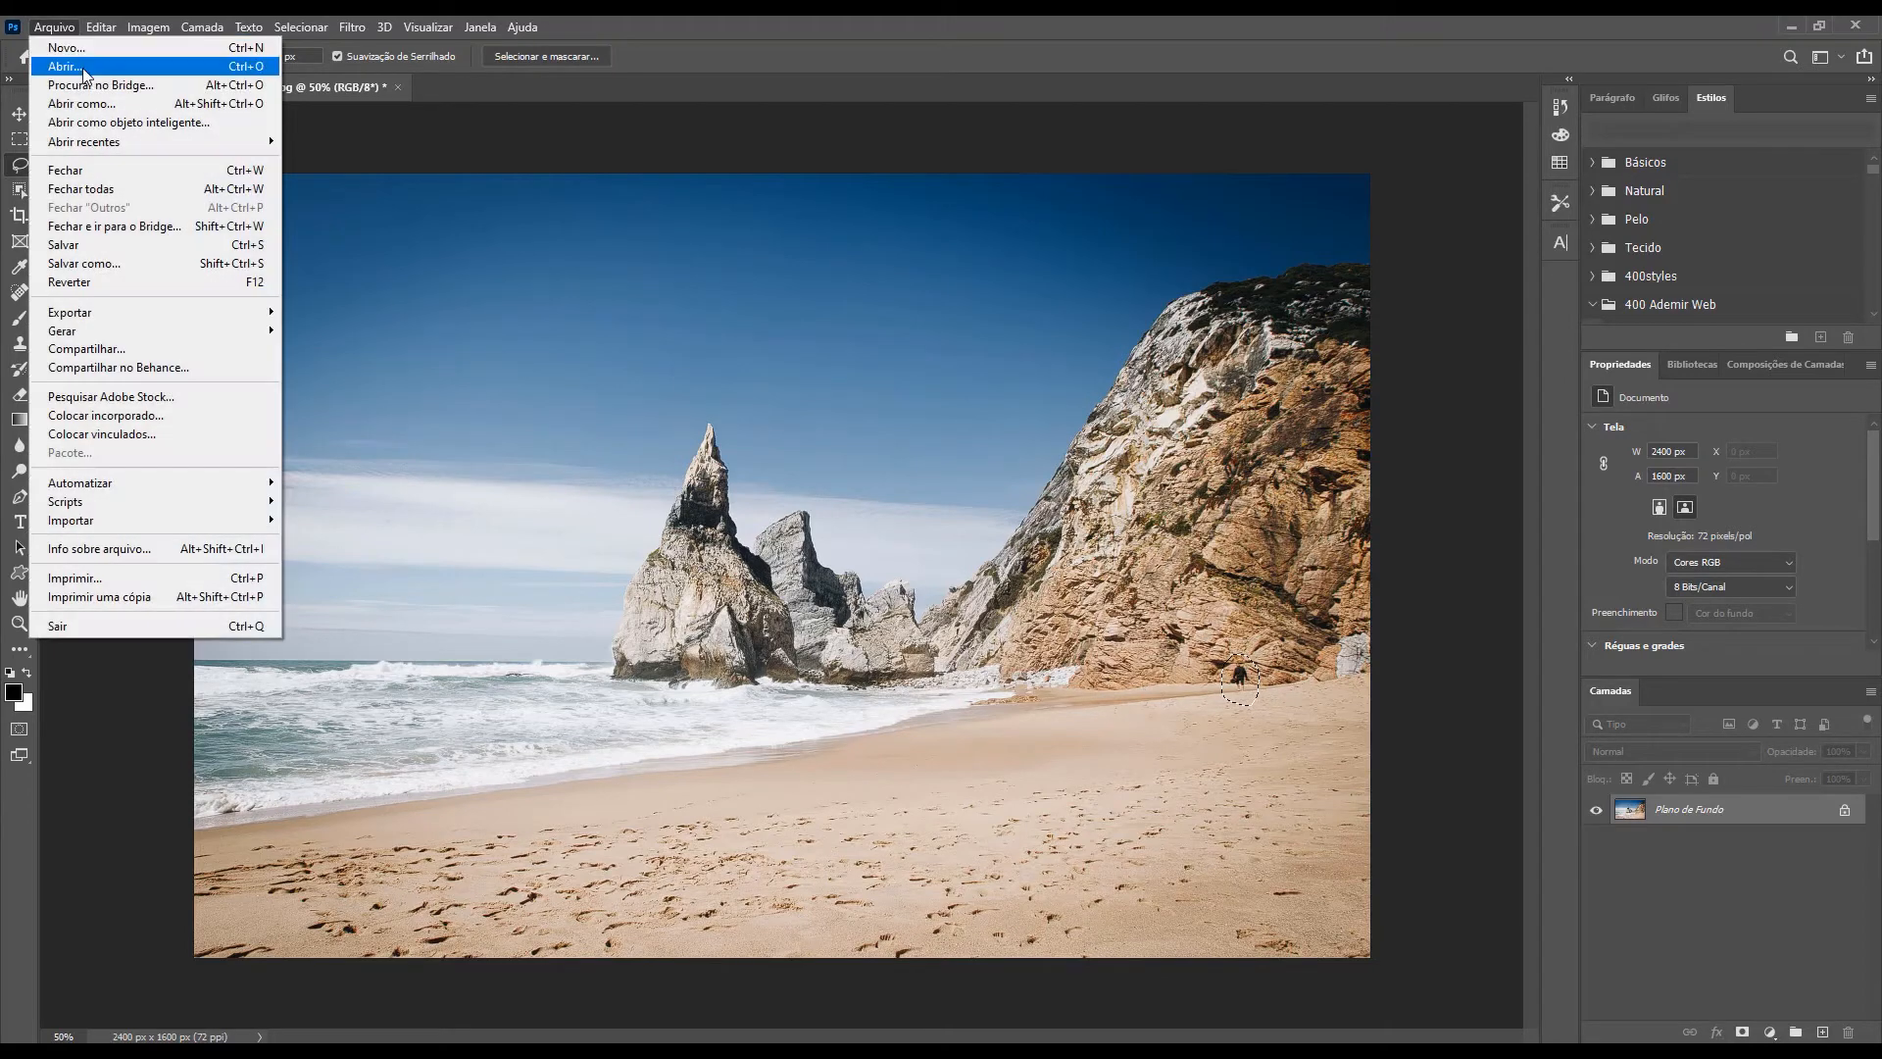
{"action": "mouse_move", "coordinate": [100, 26]}
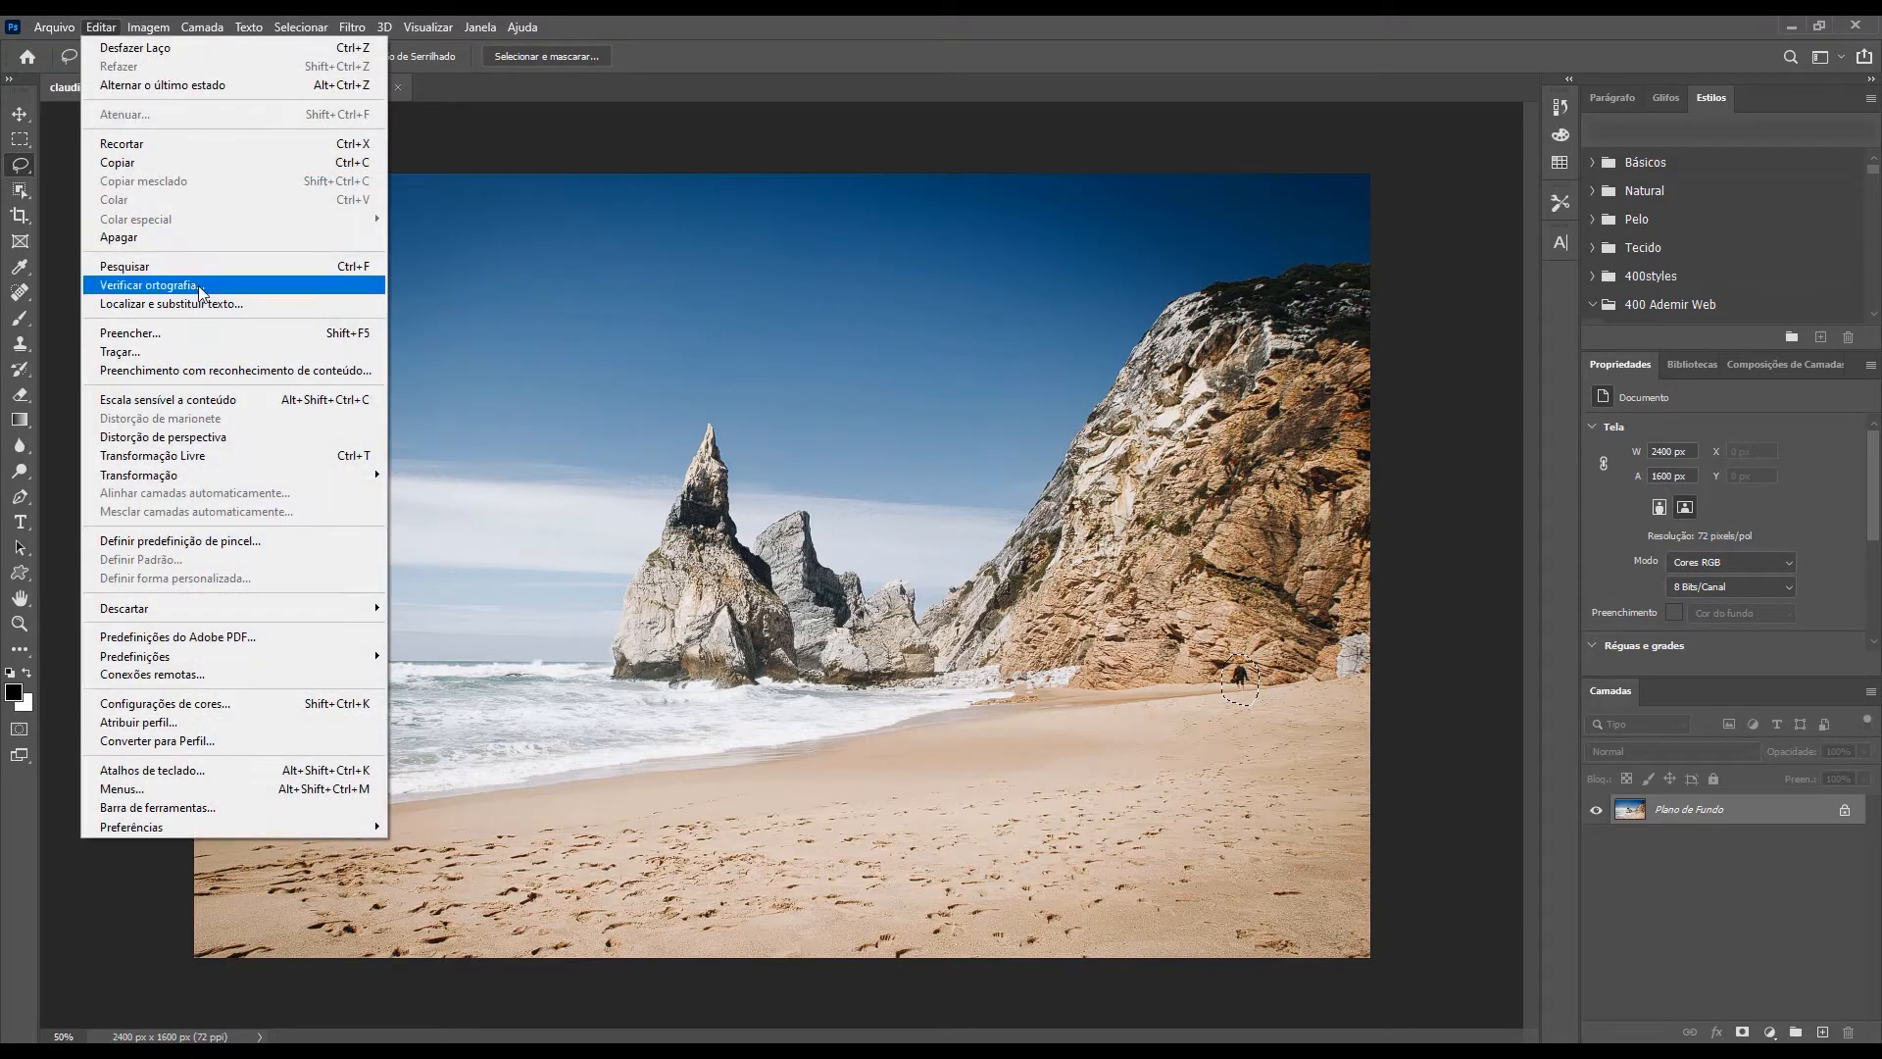
{"action": "left_click", "coordinate": [216, 338]}
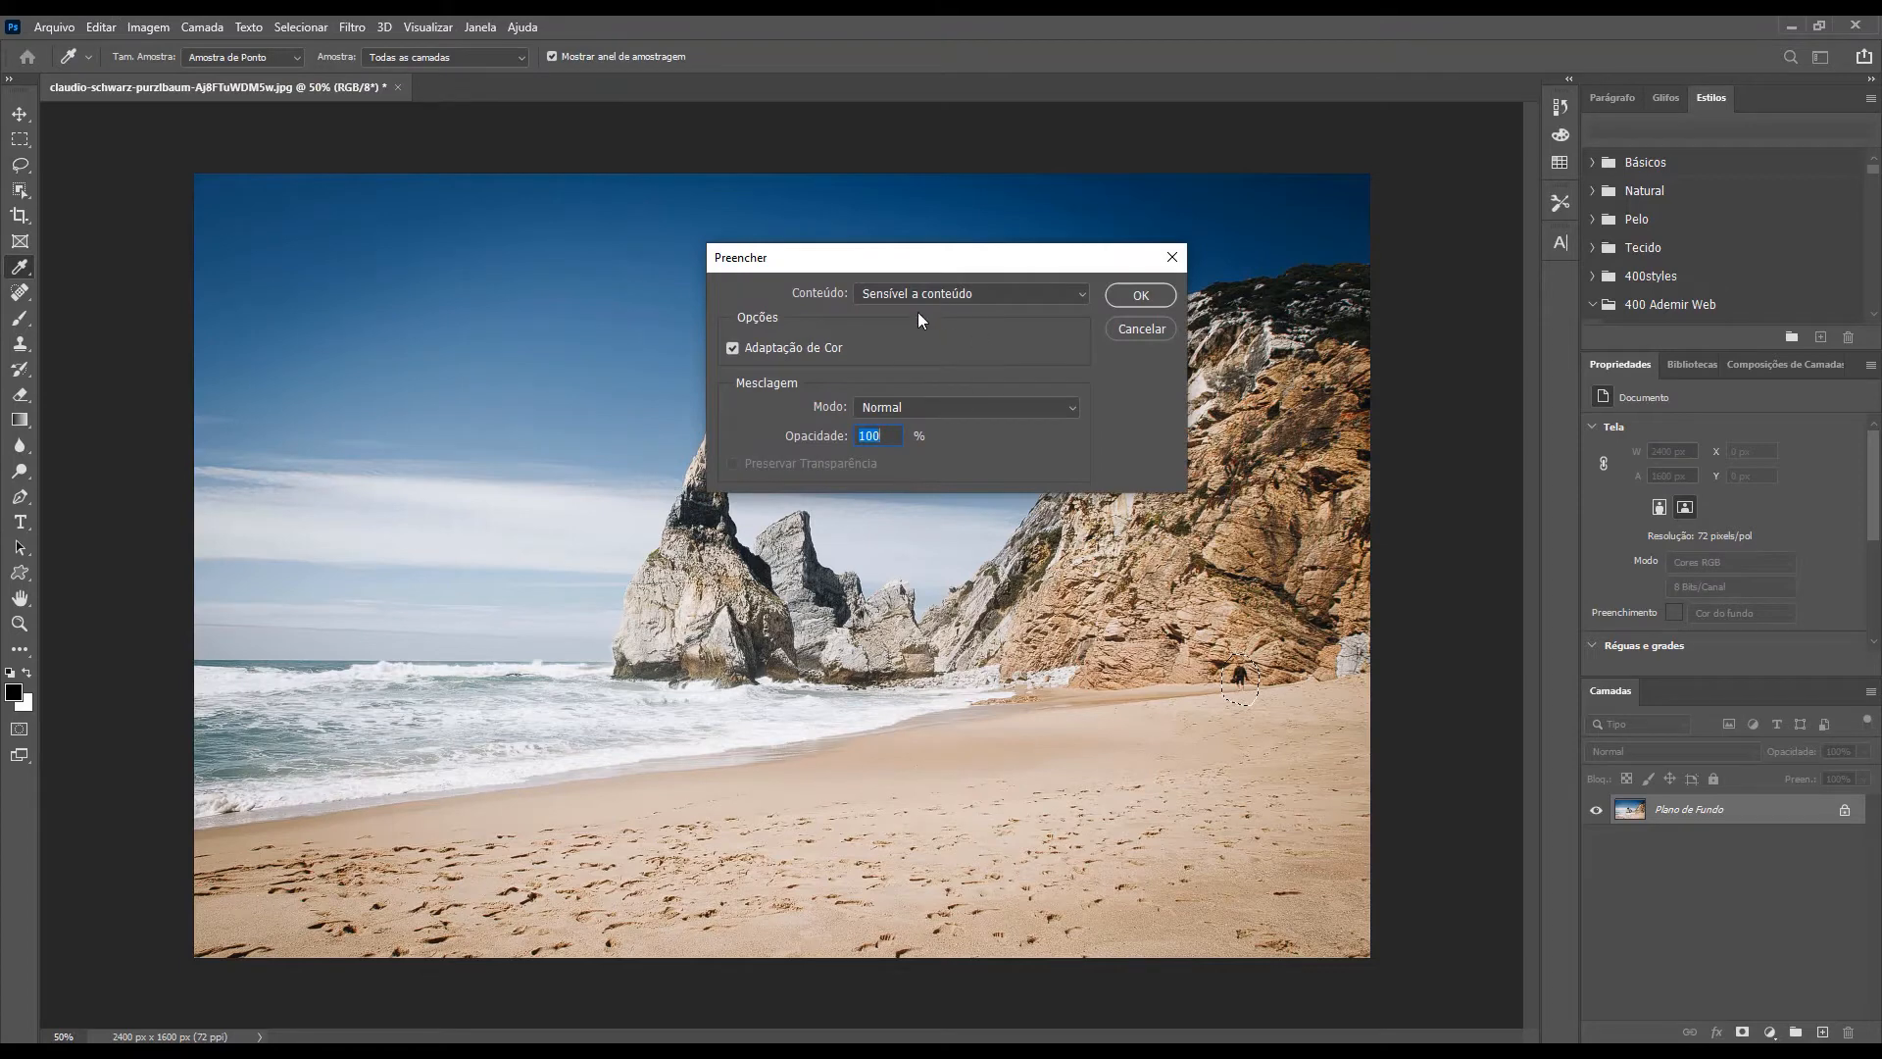
{"action": "left_click", "coordinate": [1141, 295]}
{"action": "key", "text": "ctrl+d"}
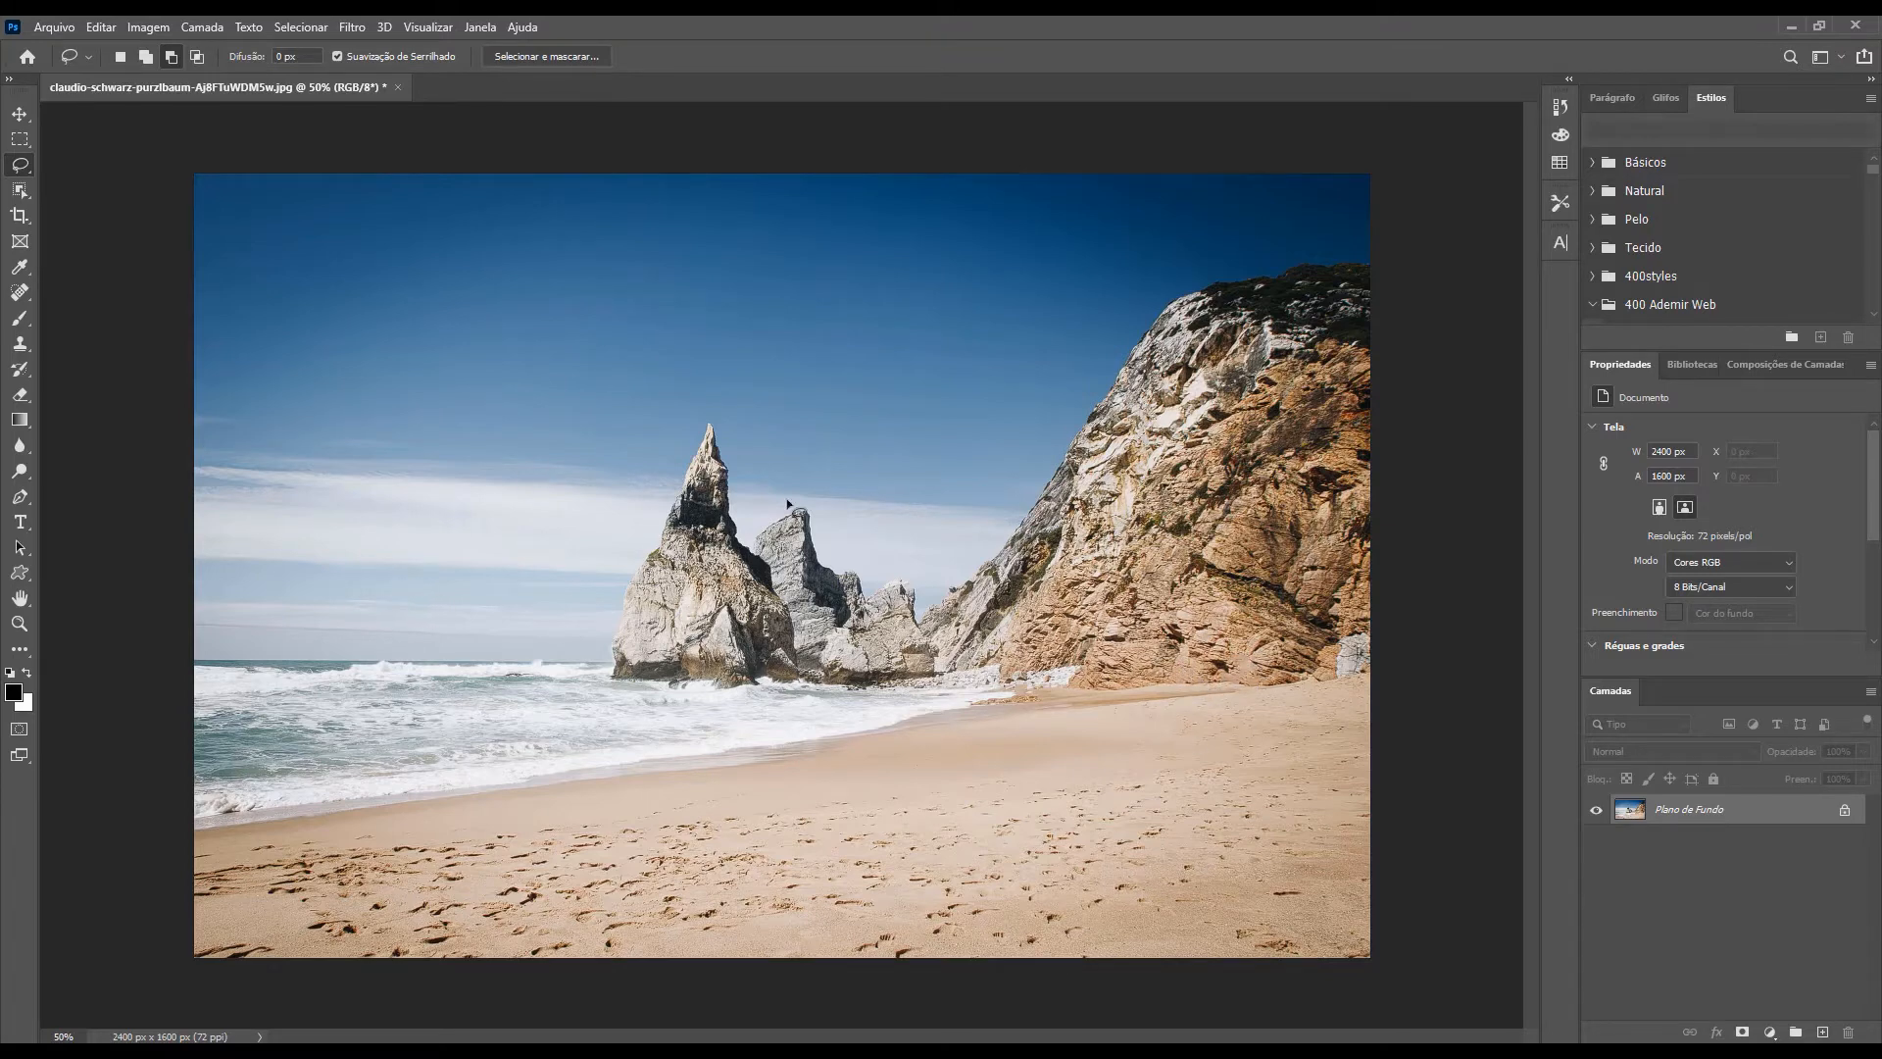
Close the beach photo without saving and open the photo of the airplane above the red bridge from the Remover Objeto folder.
{"action": "left_click", "coordinate": [399, 88]}
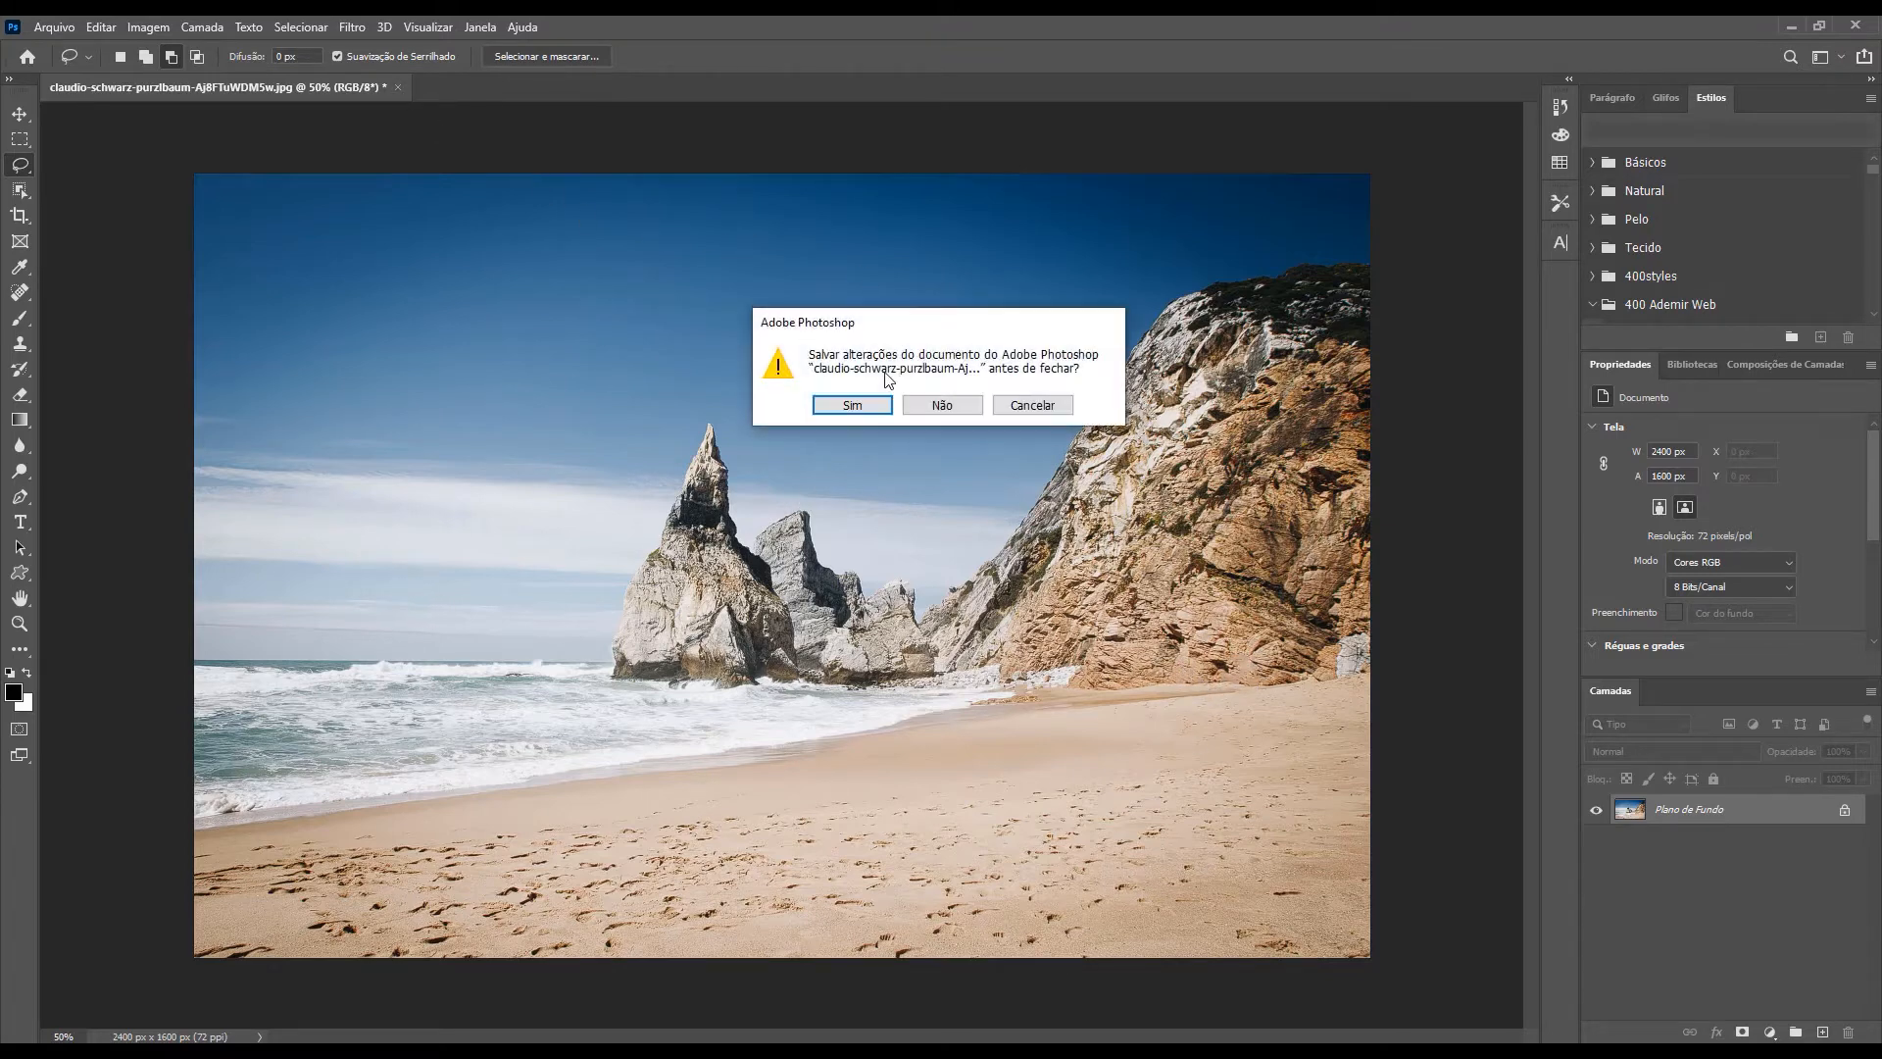
{"action": "left_click", "coordinate": [942, 406]}
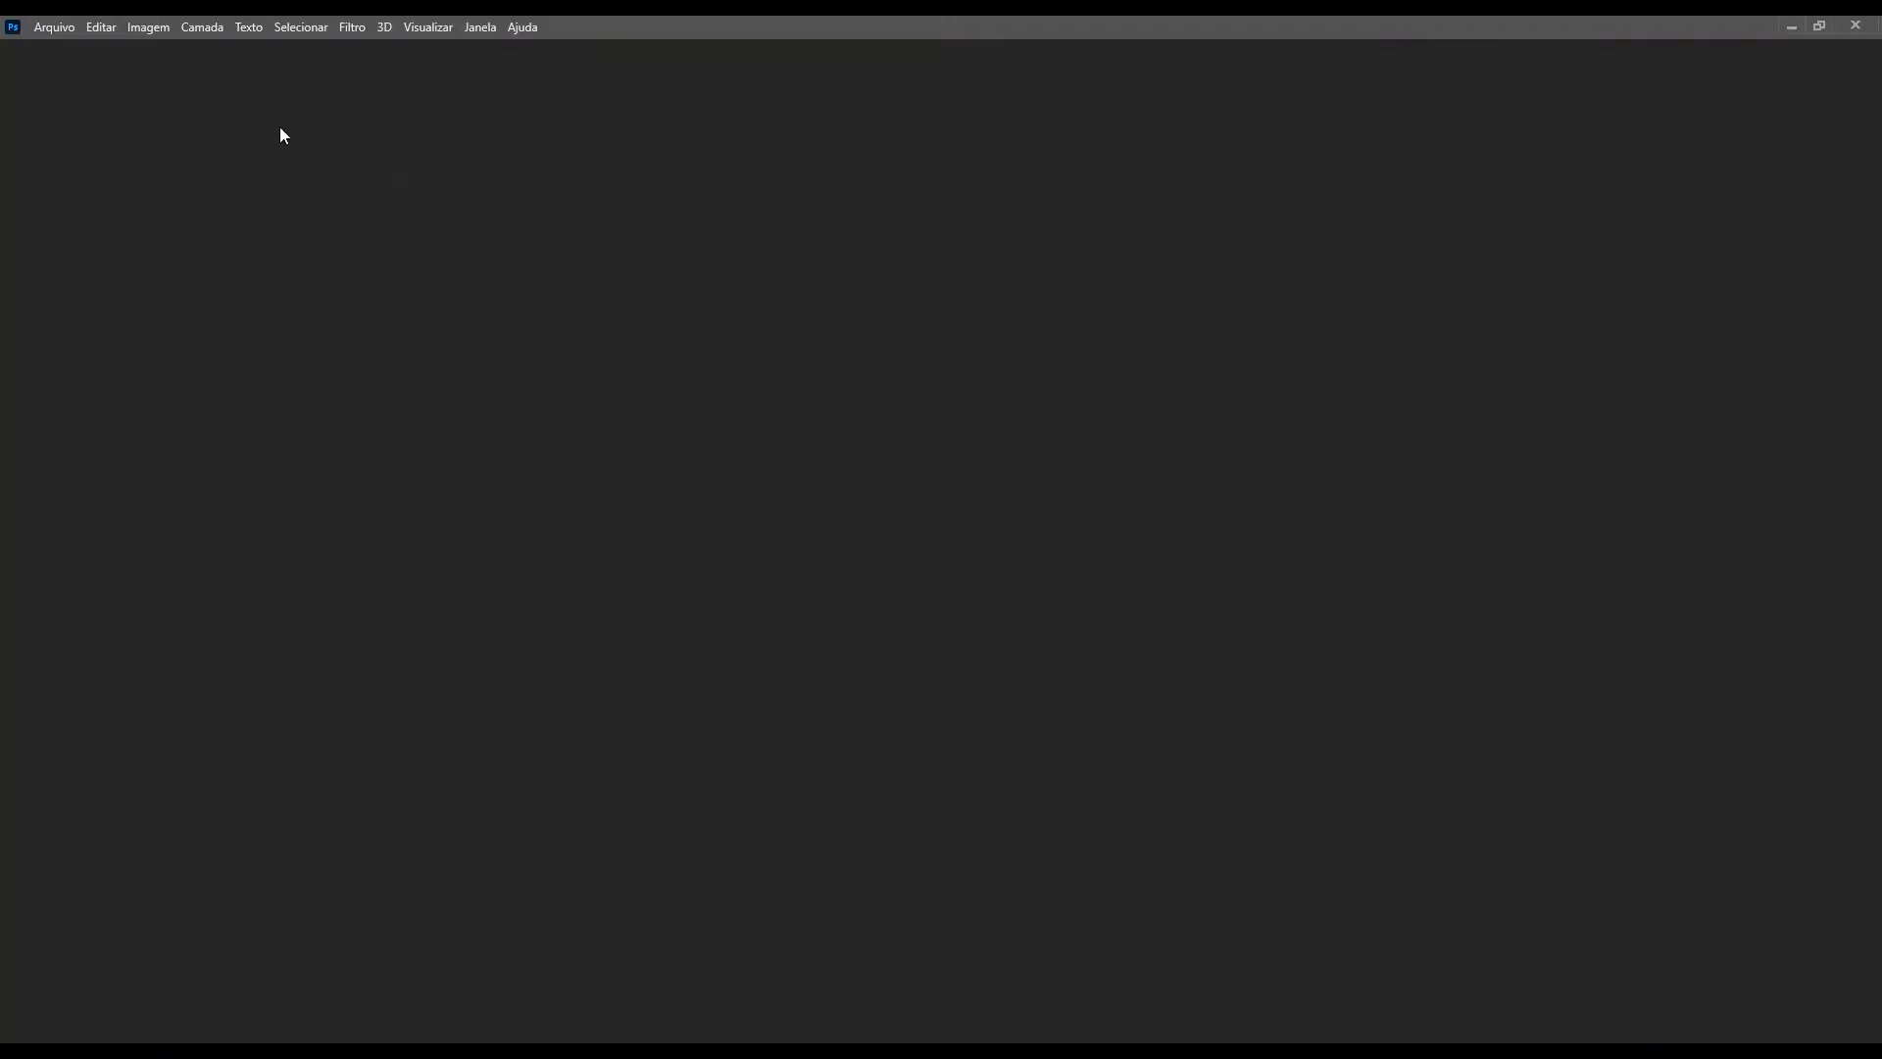
{"action": "left_click", "coordinate": [67, 33]}
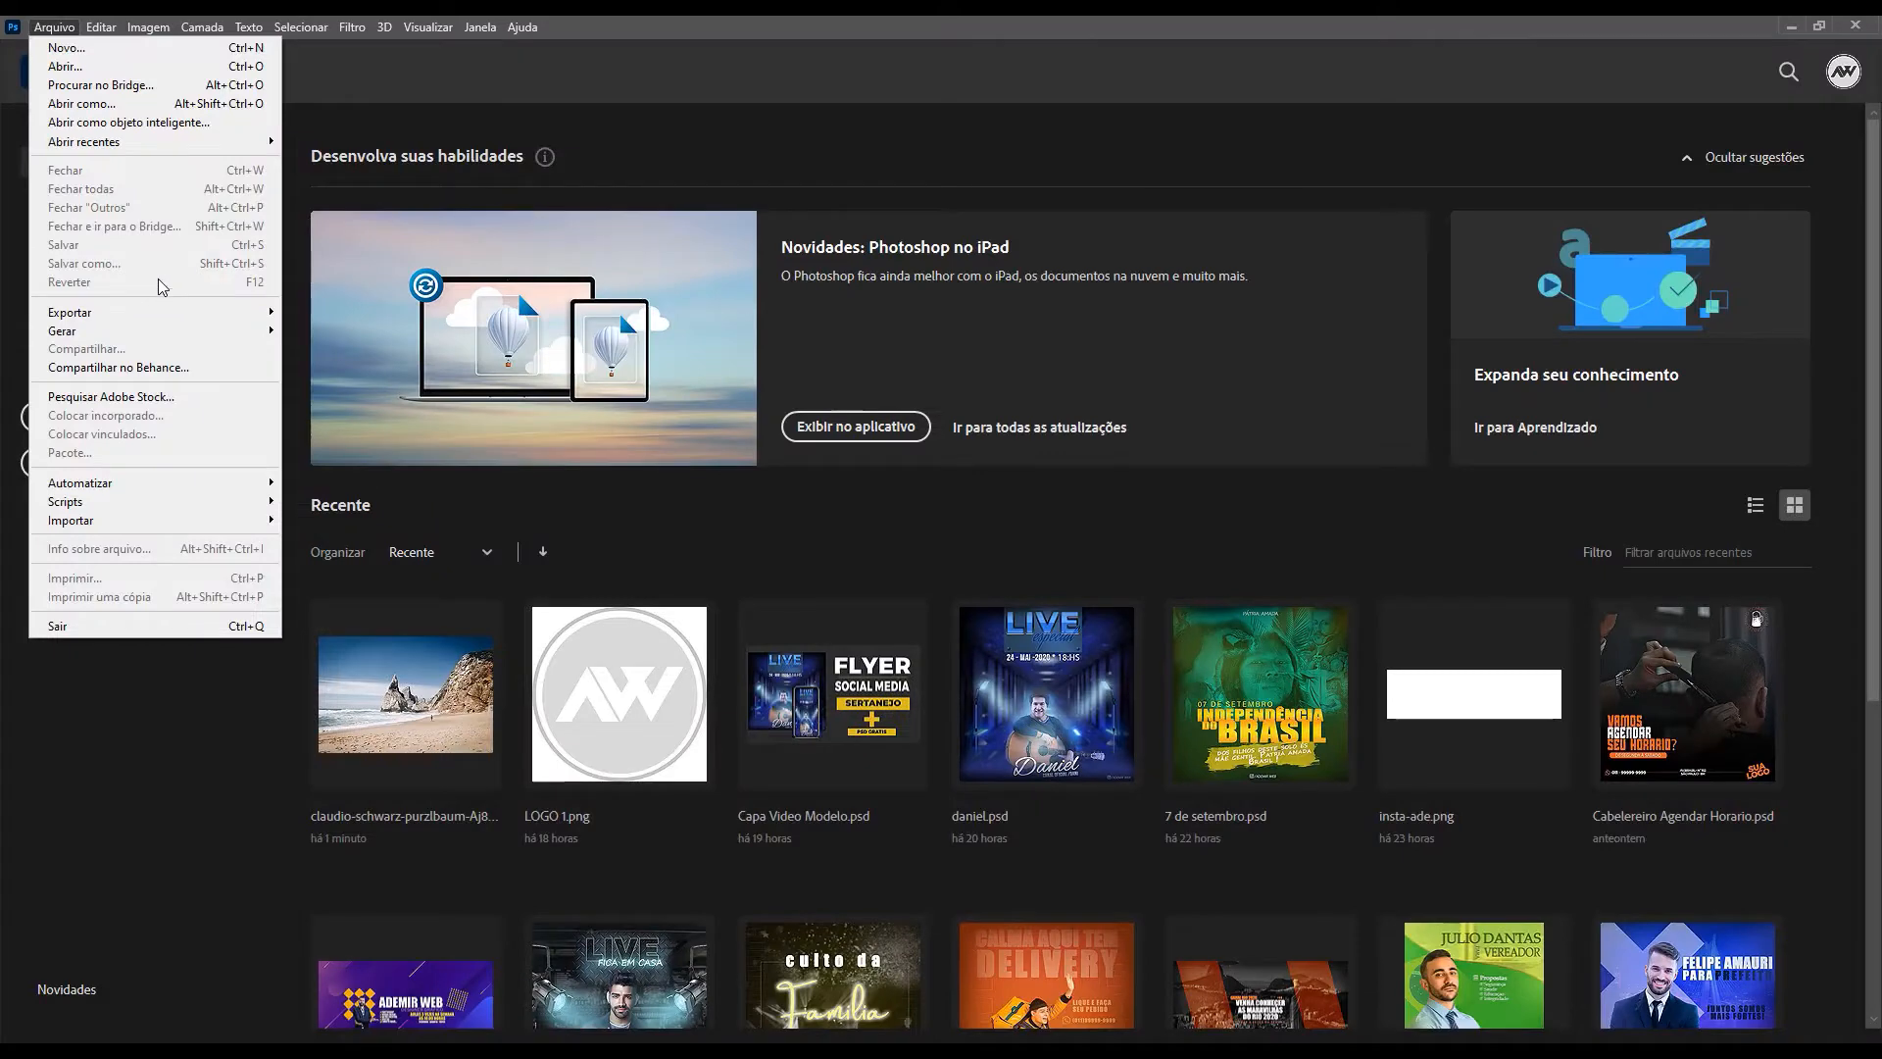
{"action": "left_click", "coordinate": [74, 65]}
{"action": "left_click", "coordinate": [337, 175]}
{"action": "left_click", "coordinate": [998, 797]}
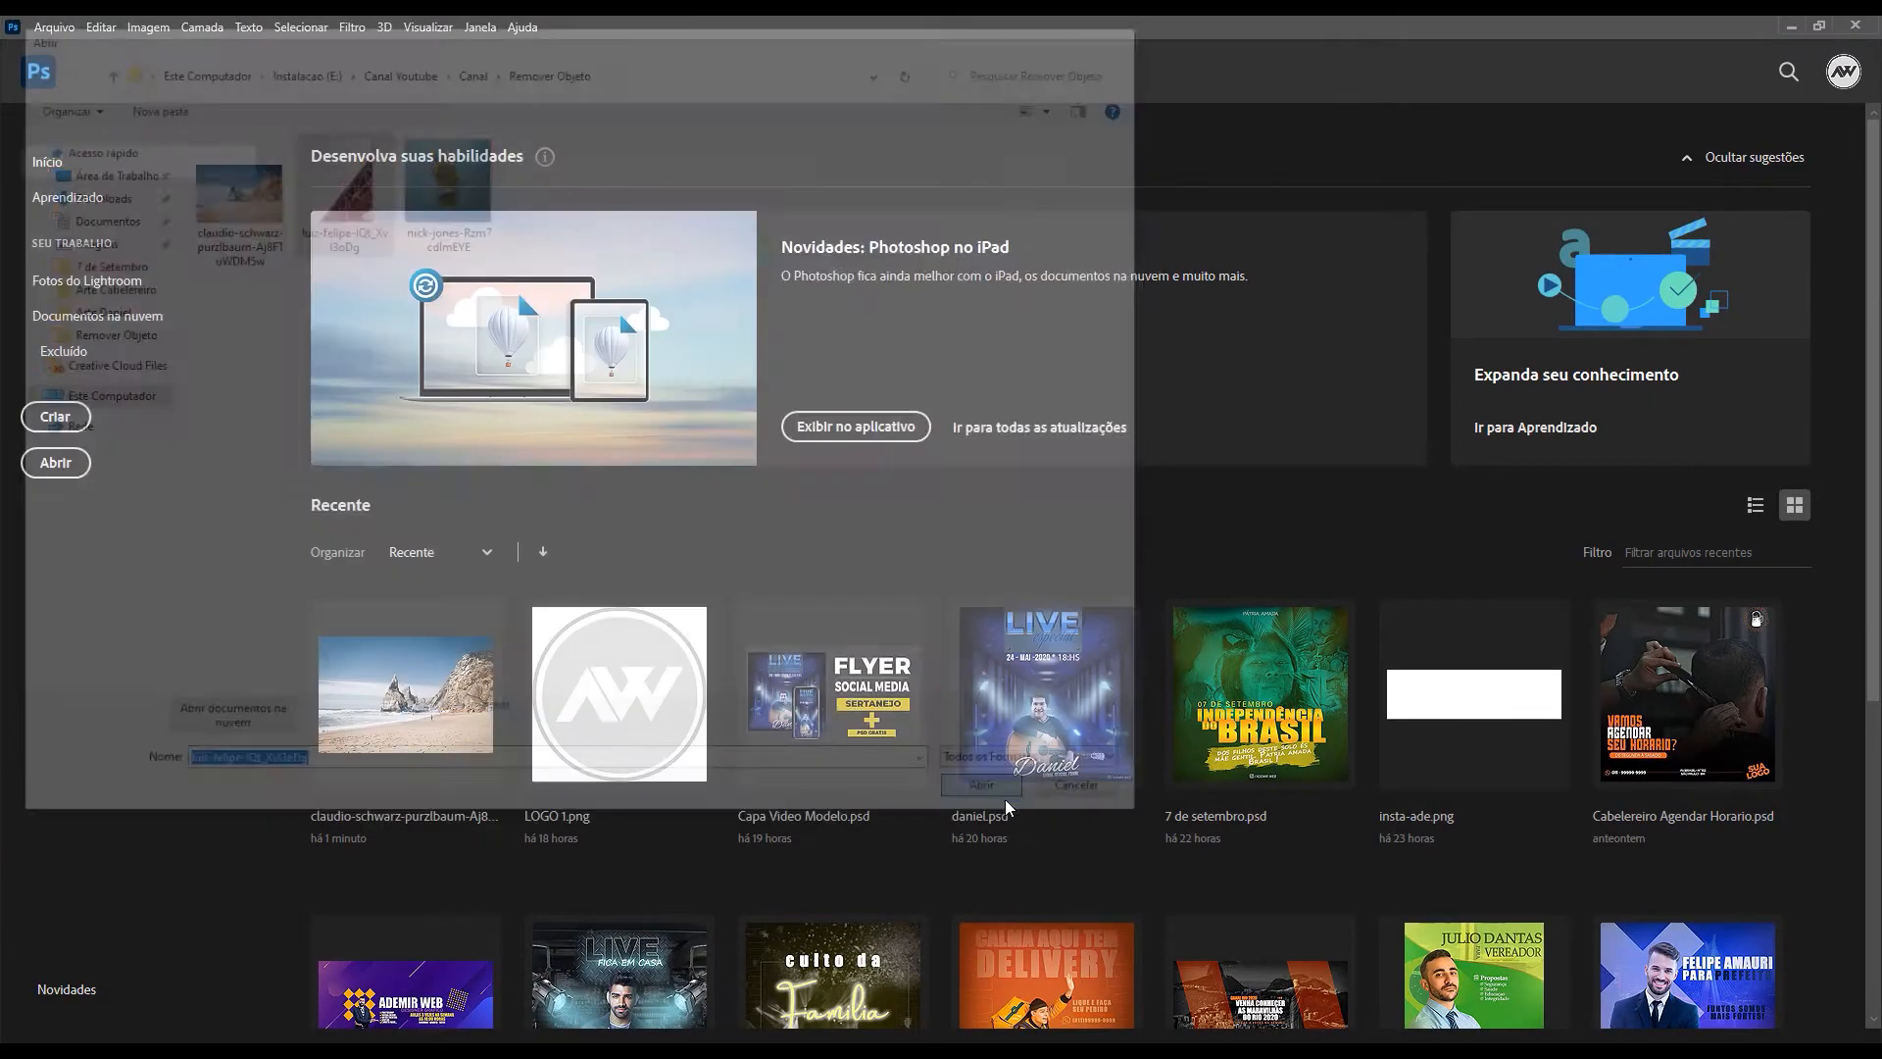
{"action": "left_click", "coordinate": [1036, 496]}
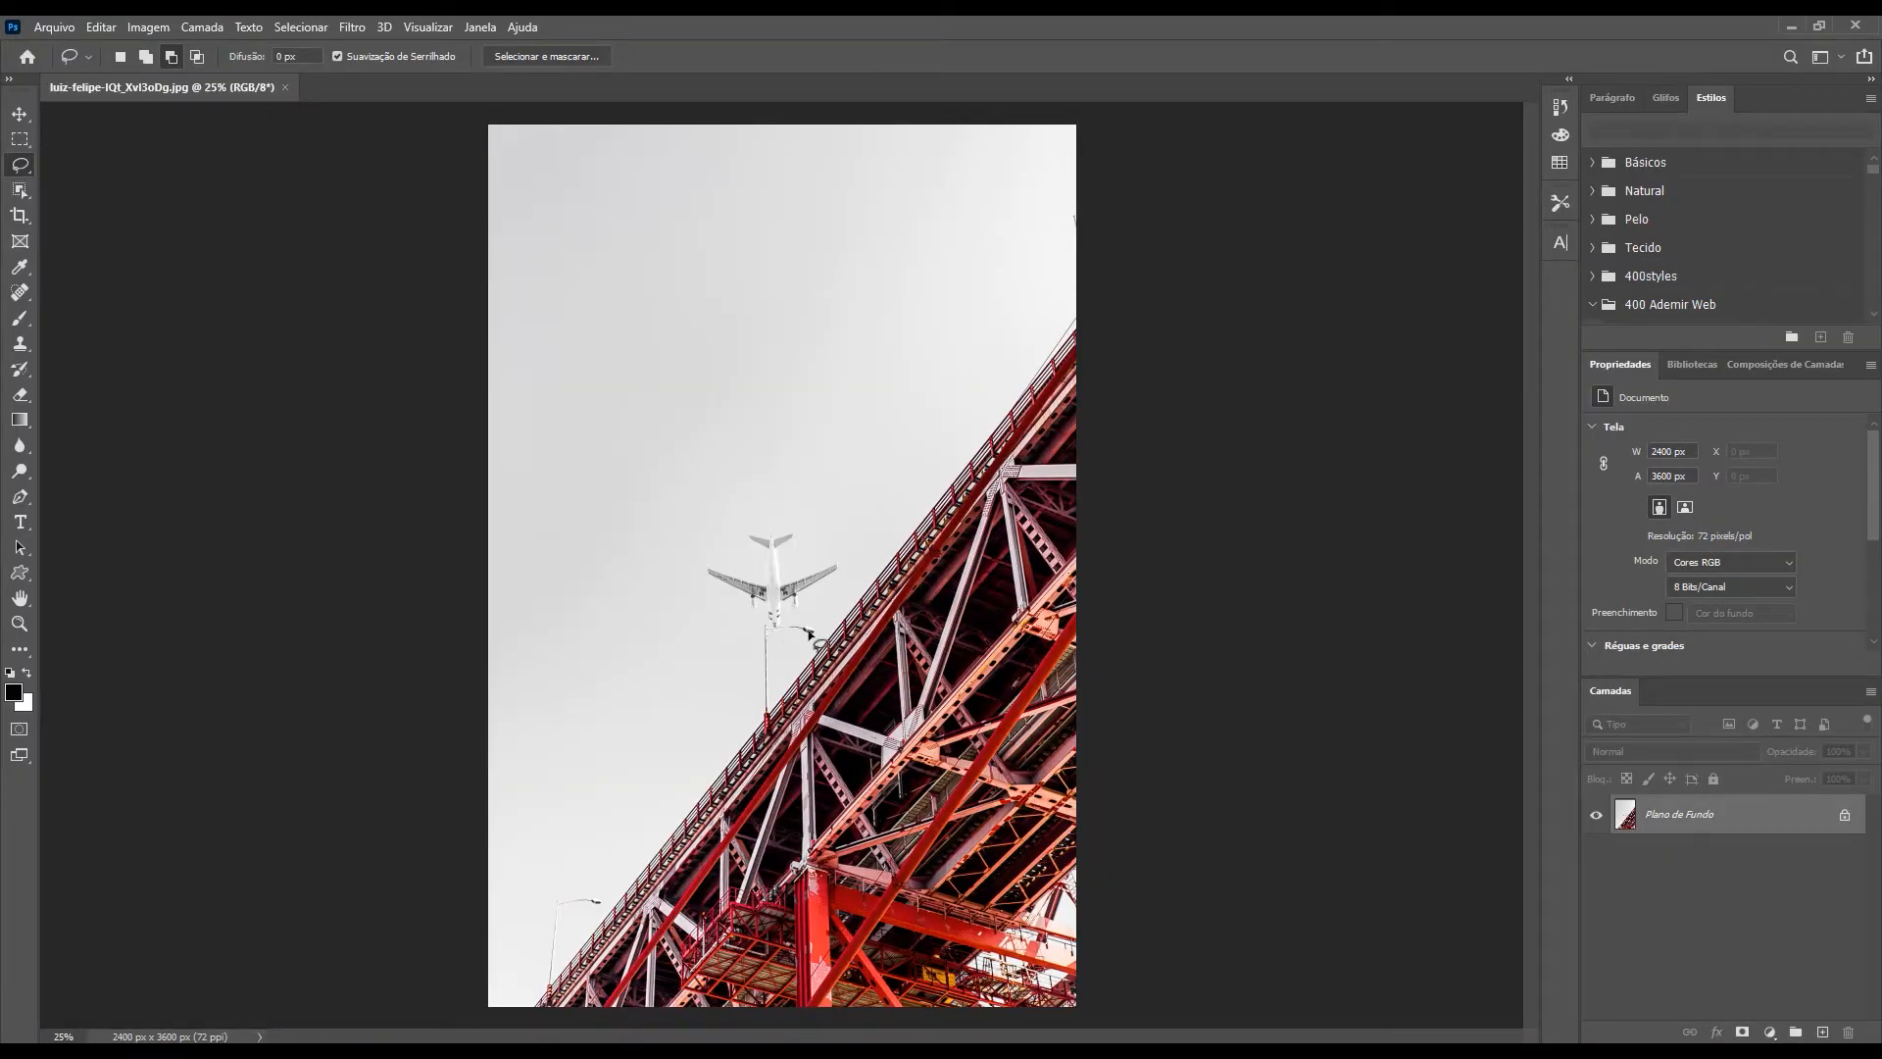
Lasso the airplane down to the lamp post, remove it with a Content-Aware fill, and clear the selection.
{"action": "scroll", "coordinate": [796, 627], "scroll_direction": "up", "scroll_amount": 5}
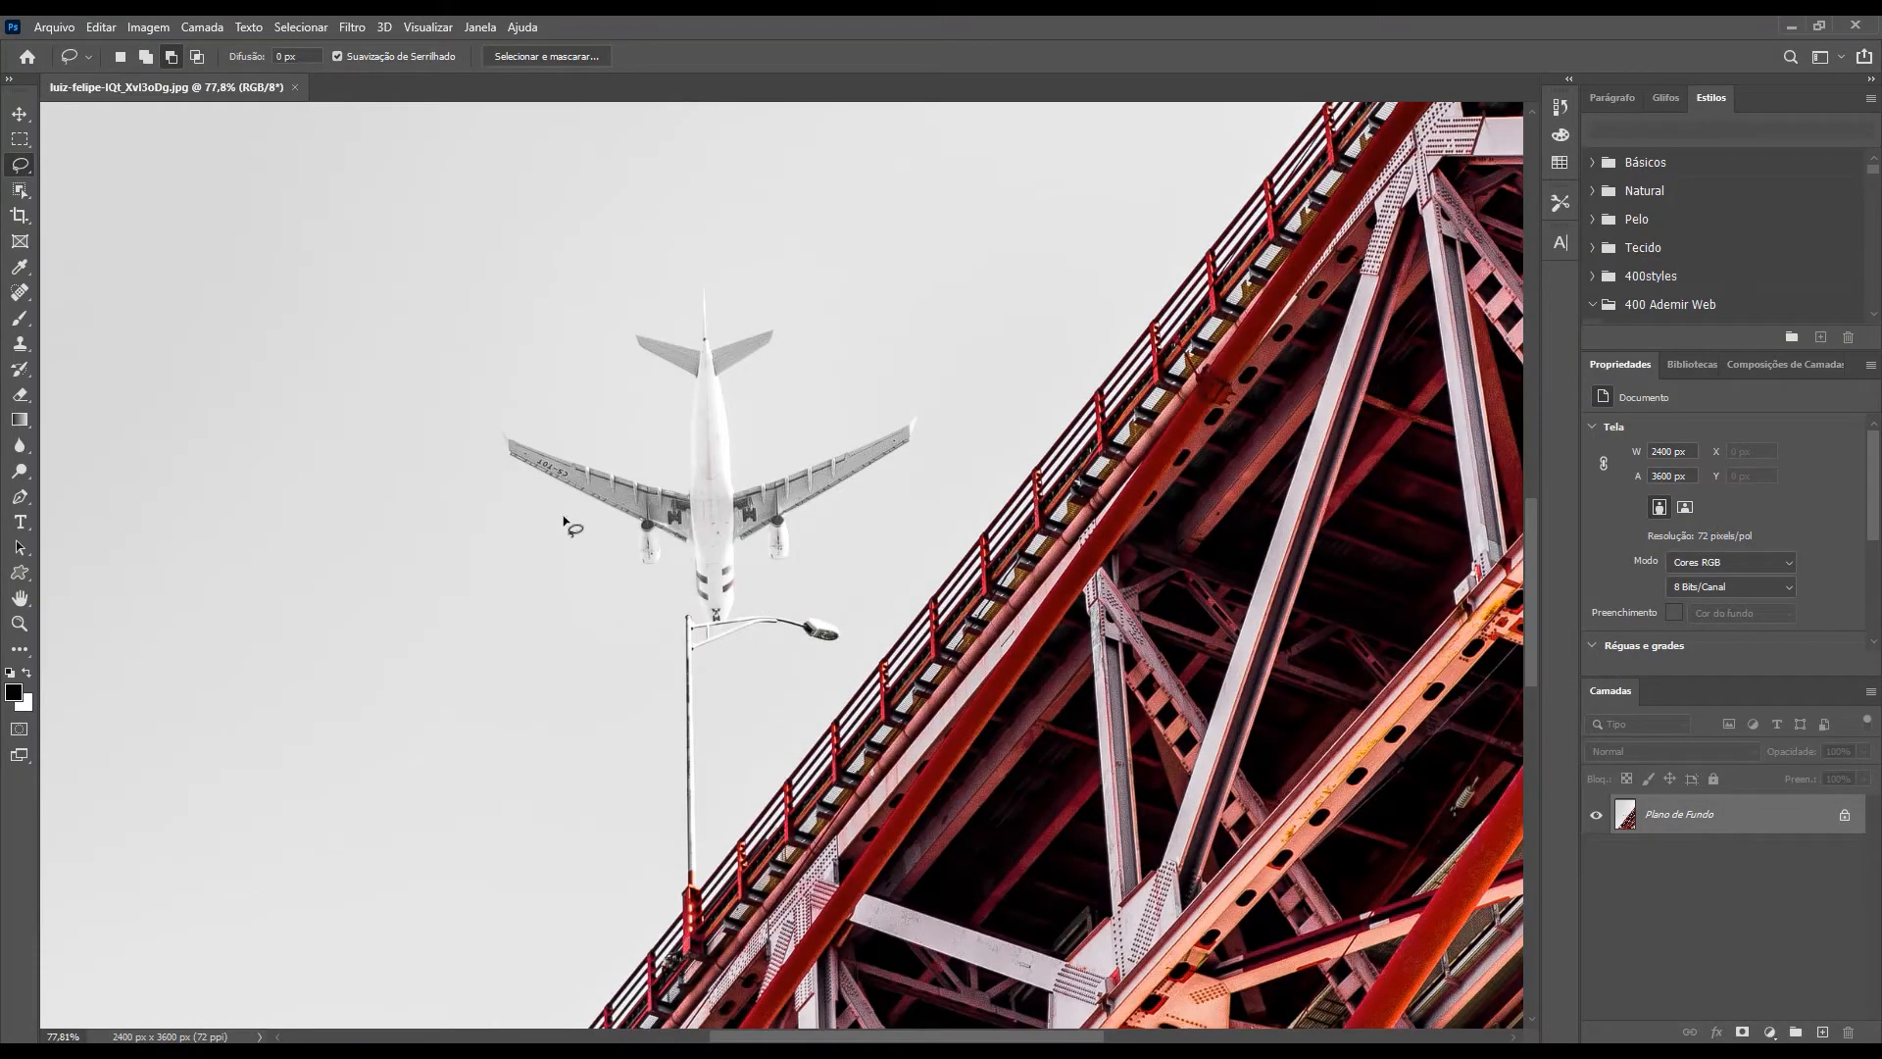
{"action": "mouse_move", "coordinate": [674, 478]}
{"action": "left_mouse_down"}
{"action": "mouse_move", "coordinate": [670, 396]}
{"action": "mouse_move", "coordinate": [617, 330]}
{"action": "mouse_move", "coordinate": [683, 318]}
{"action": "mouse_move", "coordinate": [676, 252]}
{"action": "mouse_move", "coordinate": [718, 259]}
{"action": "mouse_move", "coordinate": [726, 306]}
{"action": "mouse_move", "coordinate": [809, 333]}
{"action": "mouse_move", "coordinate": [749, 407]}
{"action": "mouse_move", "coordinate": [768, 468]}
{"action": "mouse_move", "coordinate": [893, 405]}
{"action": "mouse_move", "coordinate": [936, 402]}
{"action": "mouse_move", "coordinate": [945, 441]}
{"action": "mouse_move", "coordinate": [795, 580]}
{"action": "mouse_move", "coordinate": [701, 626]}
{"action": "mouse_move", "coordinate": [679, 581]}
{"action": "mouse_move", "coordinate": [644, 576]}
{"action": "mouse_move", "coordinate": [583, 515]}
{"action": "mouse_move", "coordinate": [485, 500]}
{"action": "mouse_move", "coordinate": [458, 408]}
{"action": "mouse_move", "coordinate": [545, 381]}
{"action": "mouse_move", "coordinate": [677, 483]}
{"action": "left_mouse_up"}
{"action": "left_click", "coordinate": [101, 27]}
{"action": "left_click", "coordinate": [130, 333]}
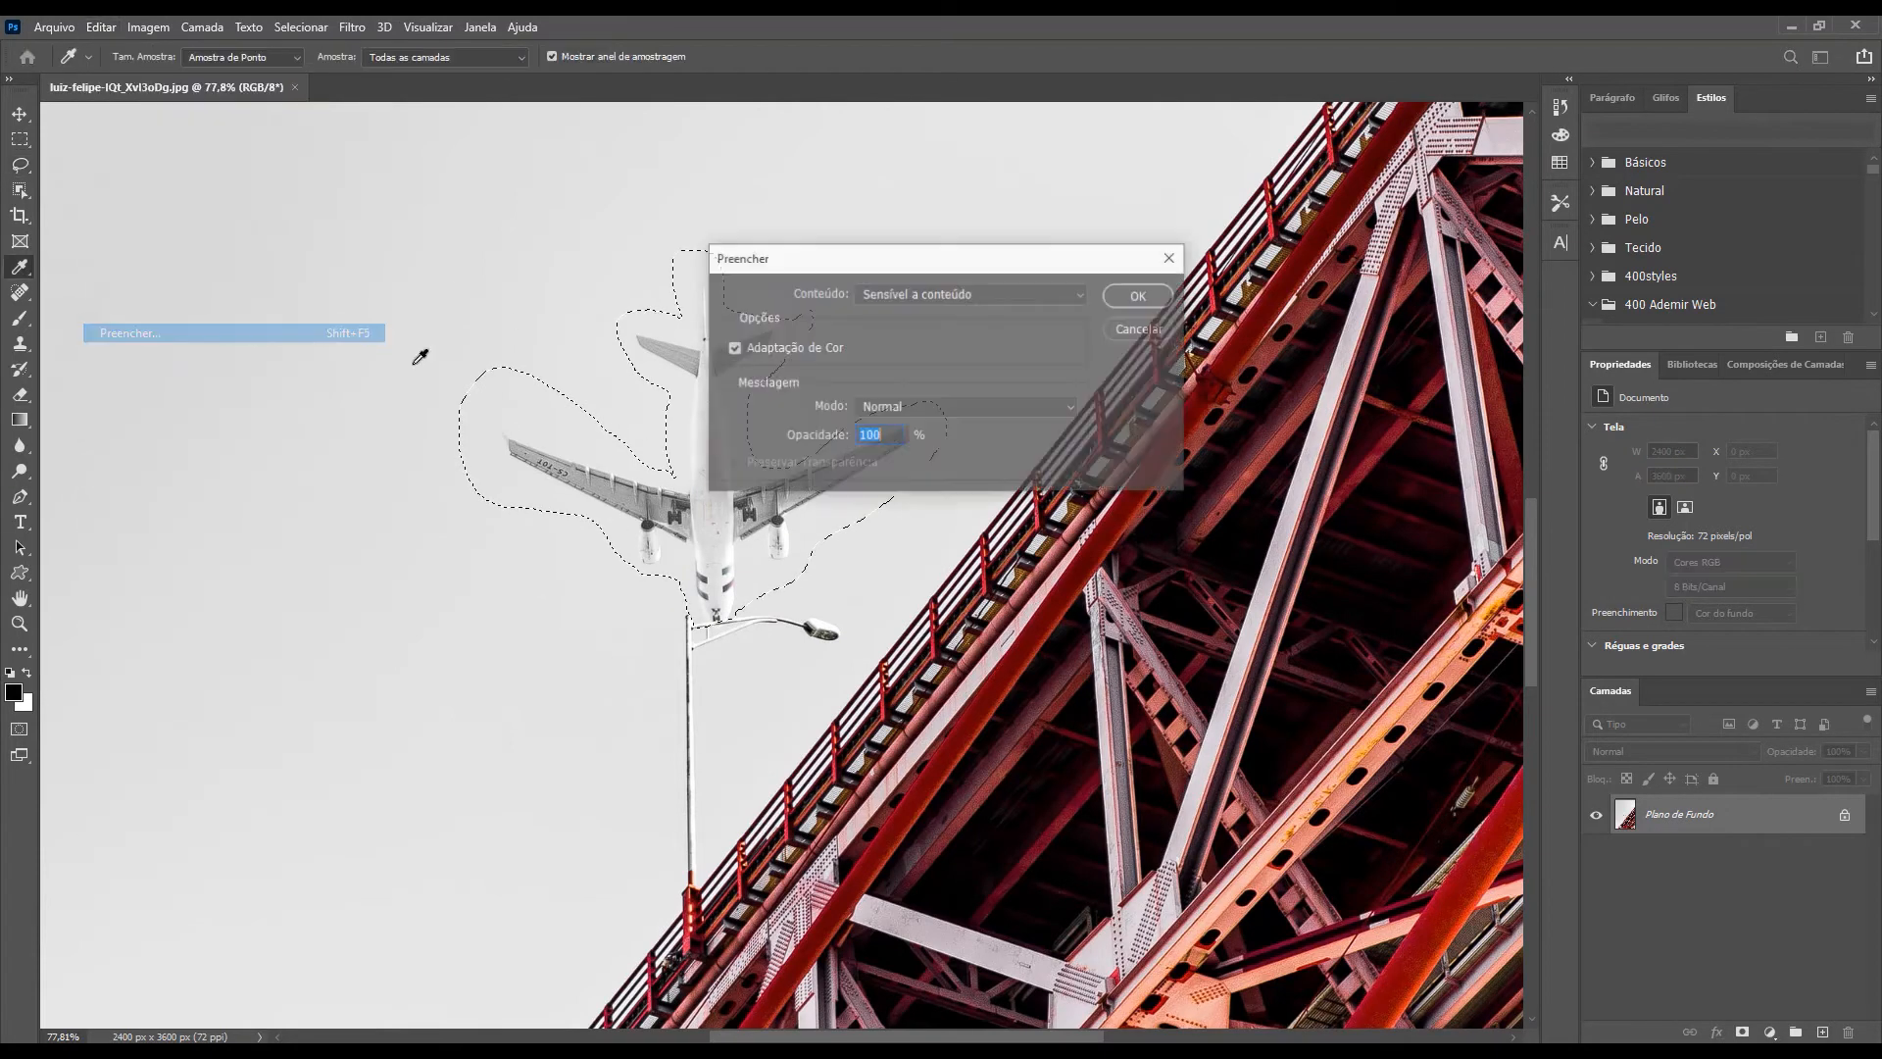
{"action": "left_click", "coordinate": [931, 294]}
{"action": "left_click", "coordinate": [928, 390]}
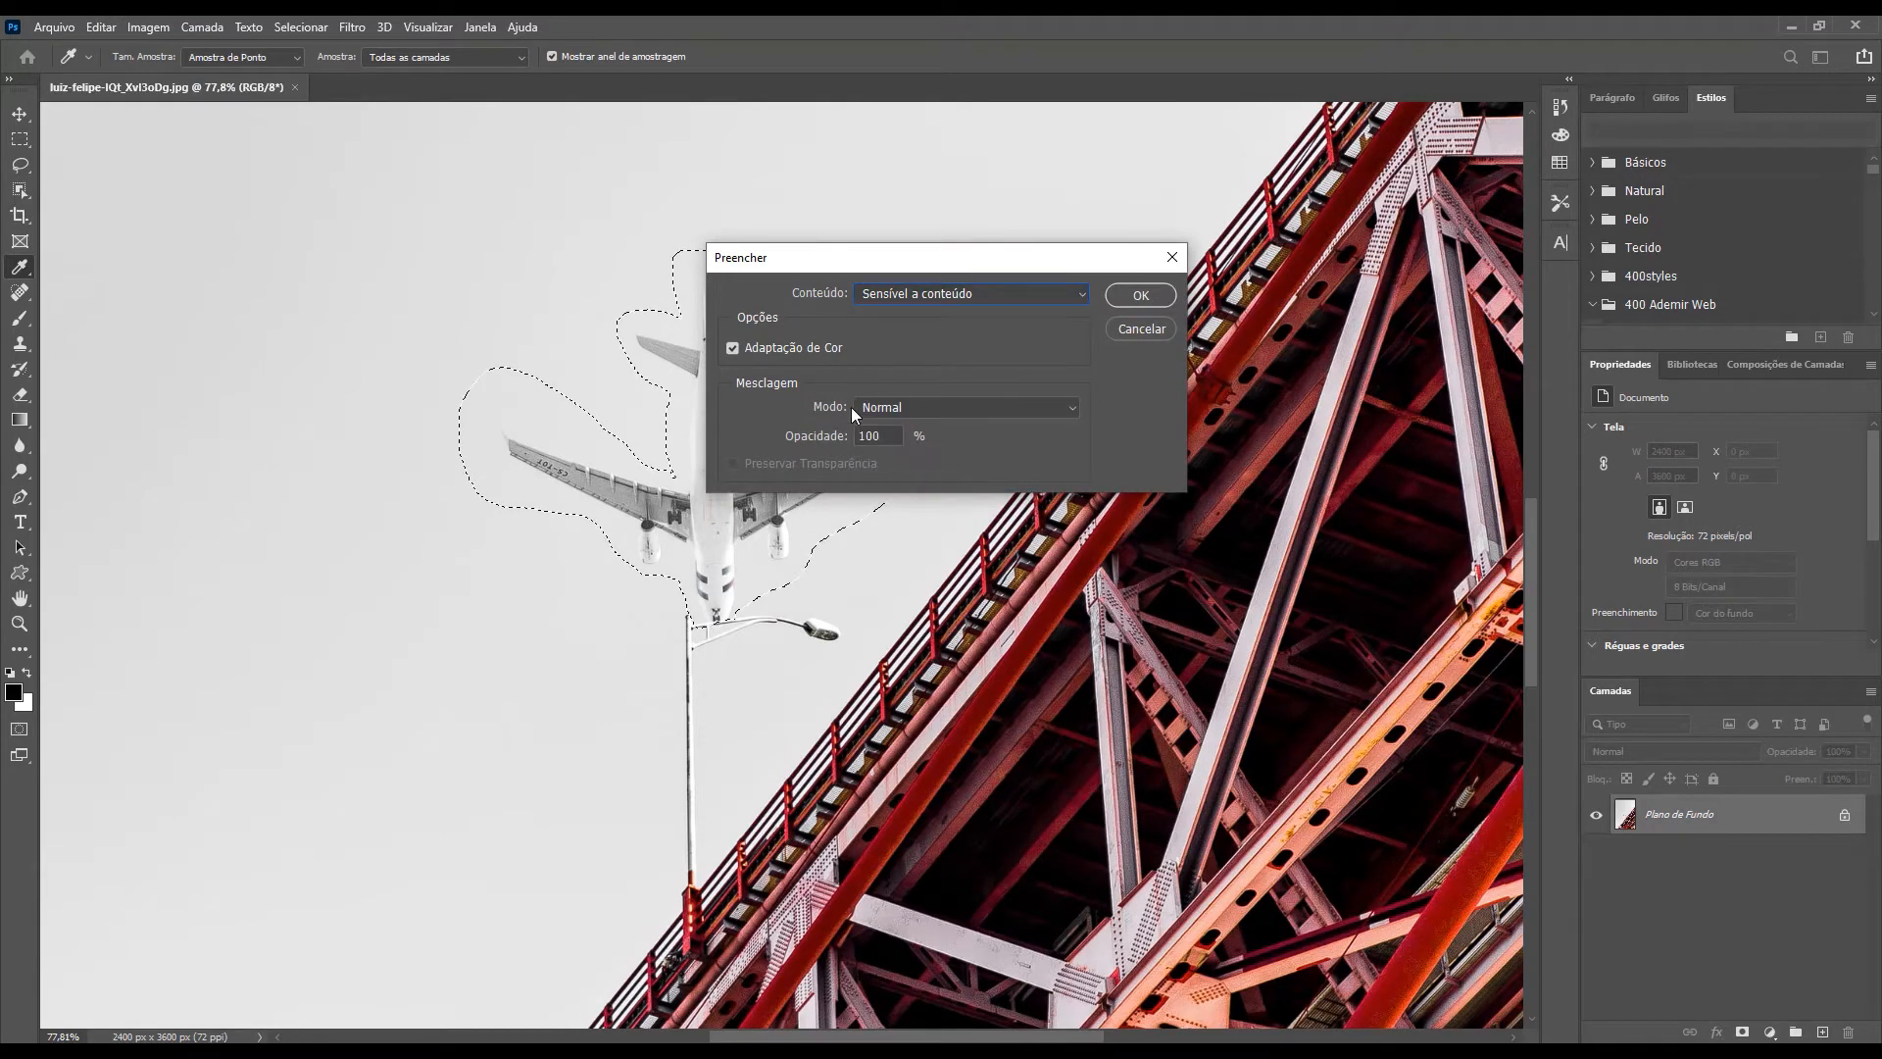
{"action": "left_click", "coordinate": [1117, 298]}
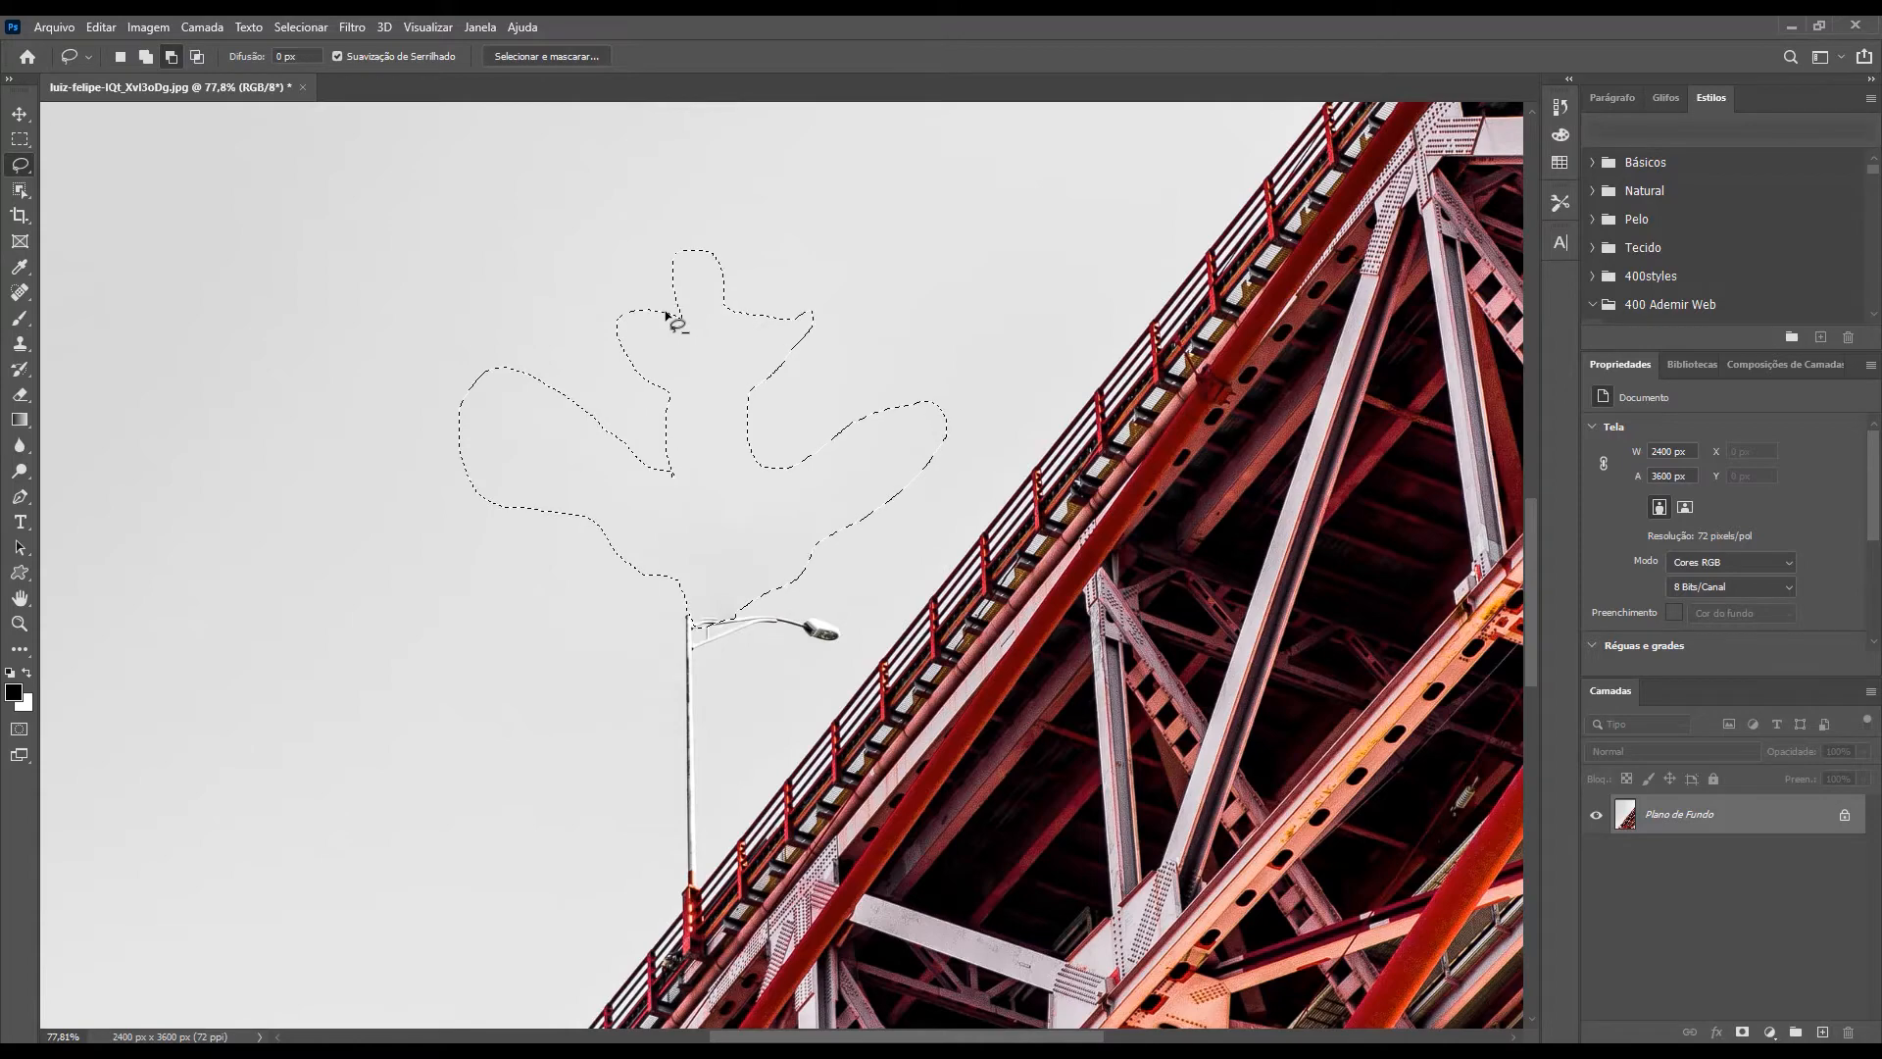
{"action": "key", "text": "ctrl+d"}
{"action": "key", "text": "ctrl+0"}
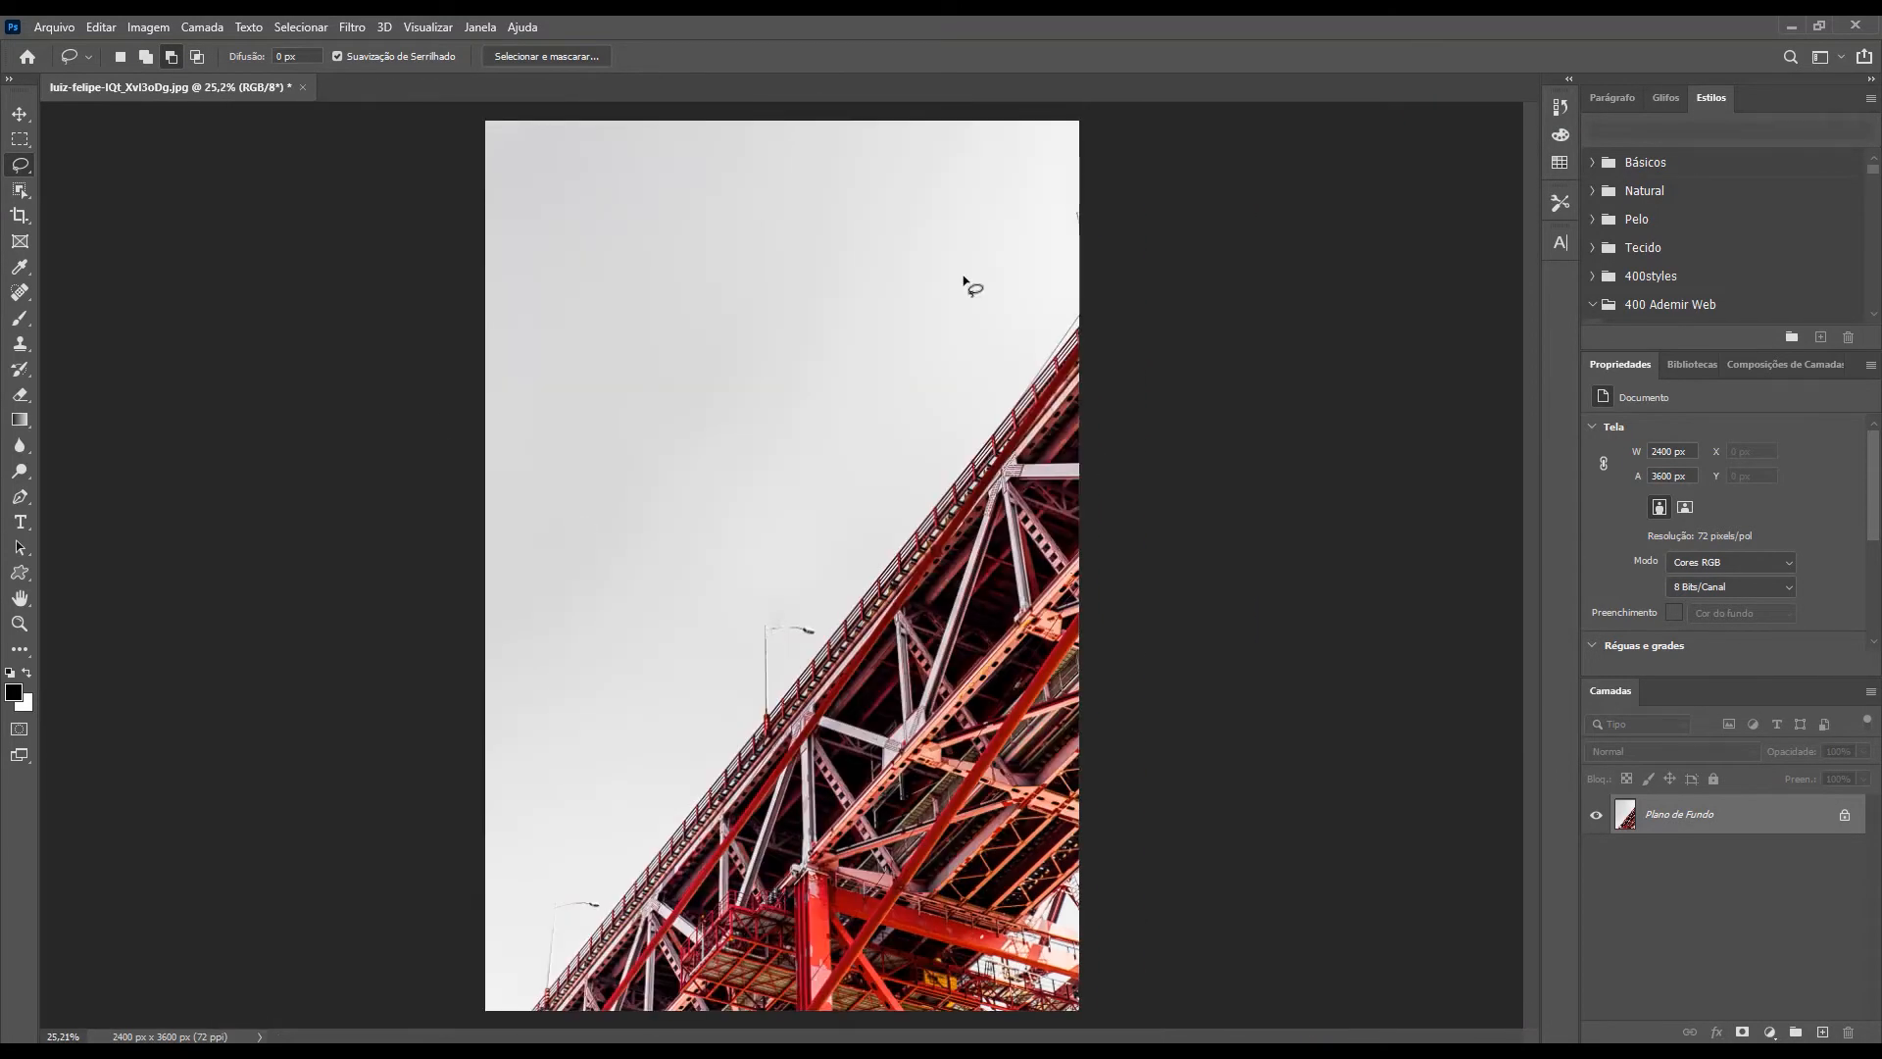
Close the bridge photo without saving and open the overgrown shipwreck photo using its embedded color profile.
{"action": "left_click", "coordinate": [303, 87]}
{"action": "left_click", "coordinate": [939, 406]}
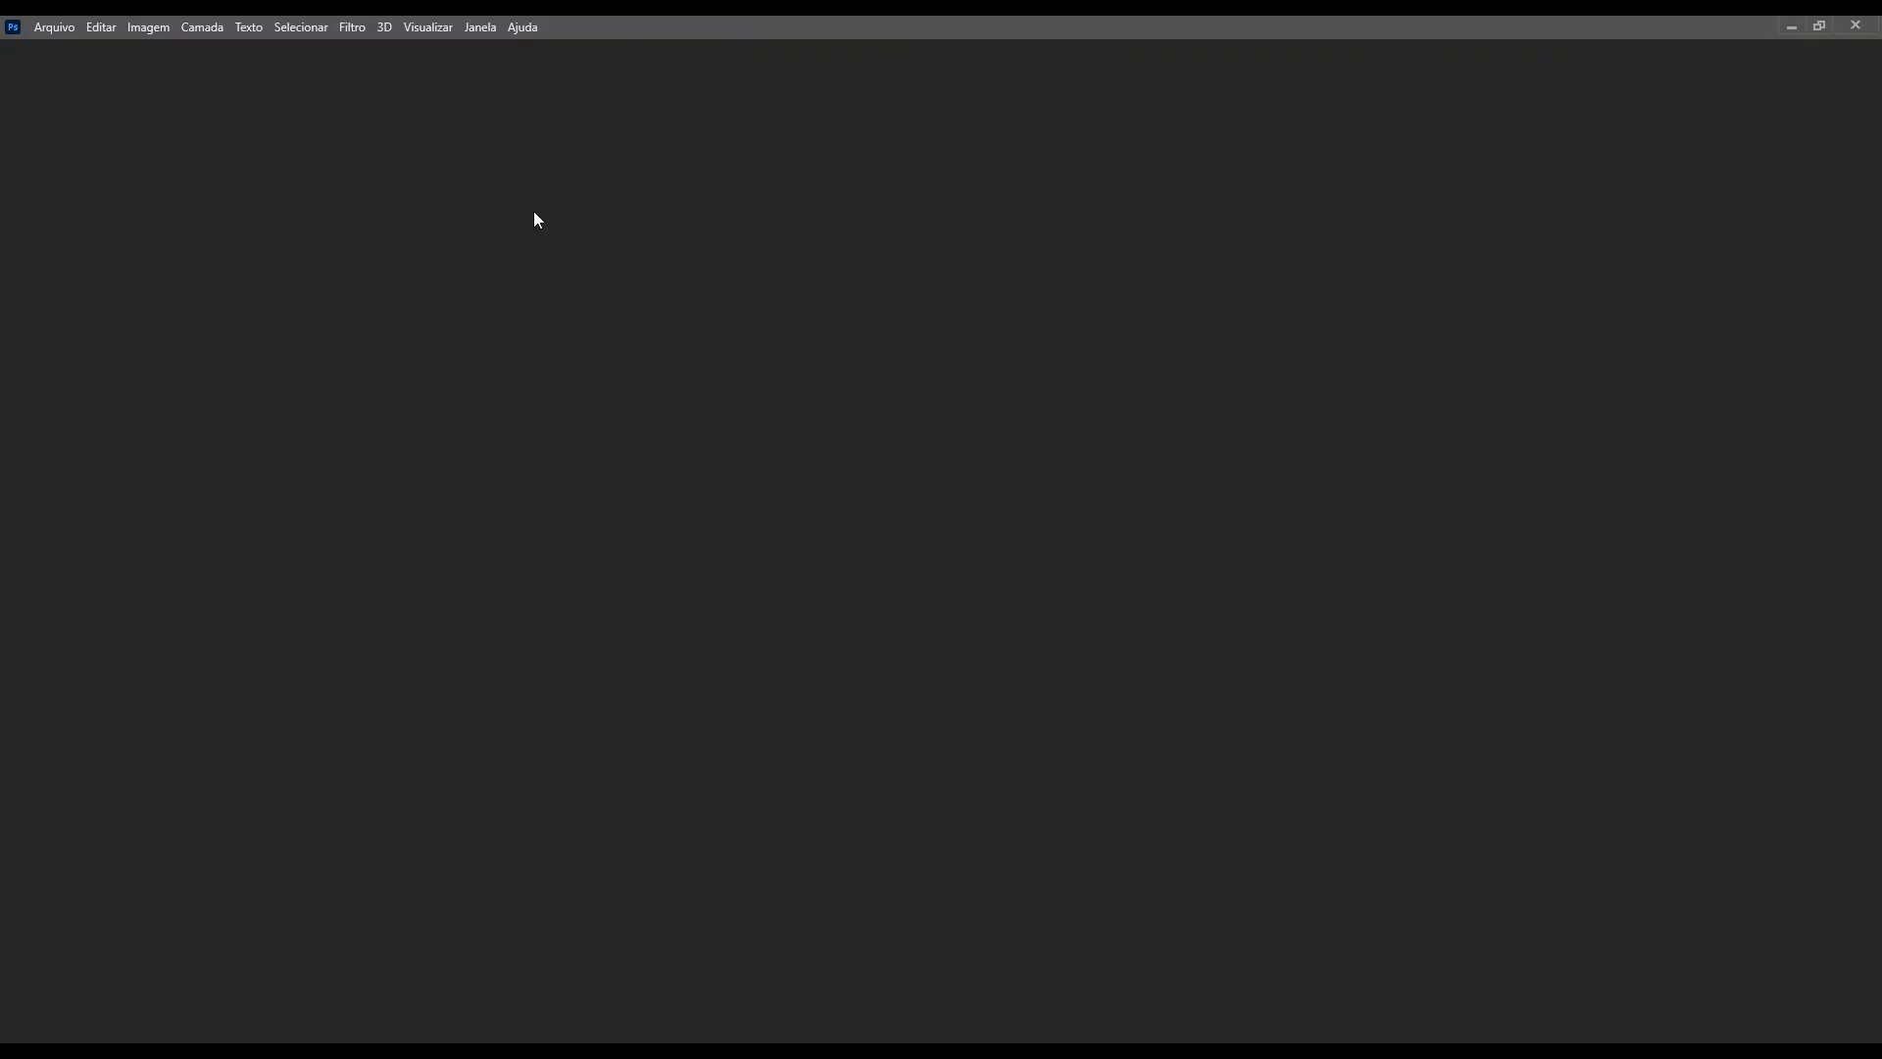
{"action": "left_click", "coordinate": [75, 28]}
{"action": "left_click", "coordinate": [54, 66]}
{"action": "left_click", "coordinate": [455, 210]}
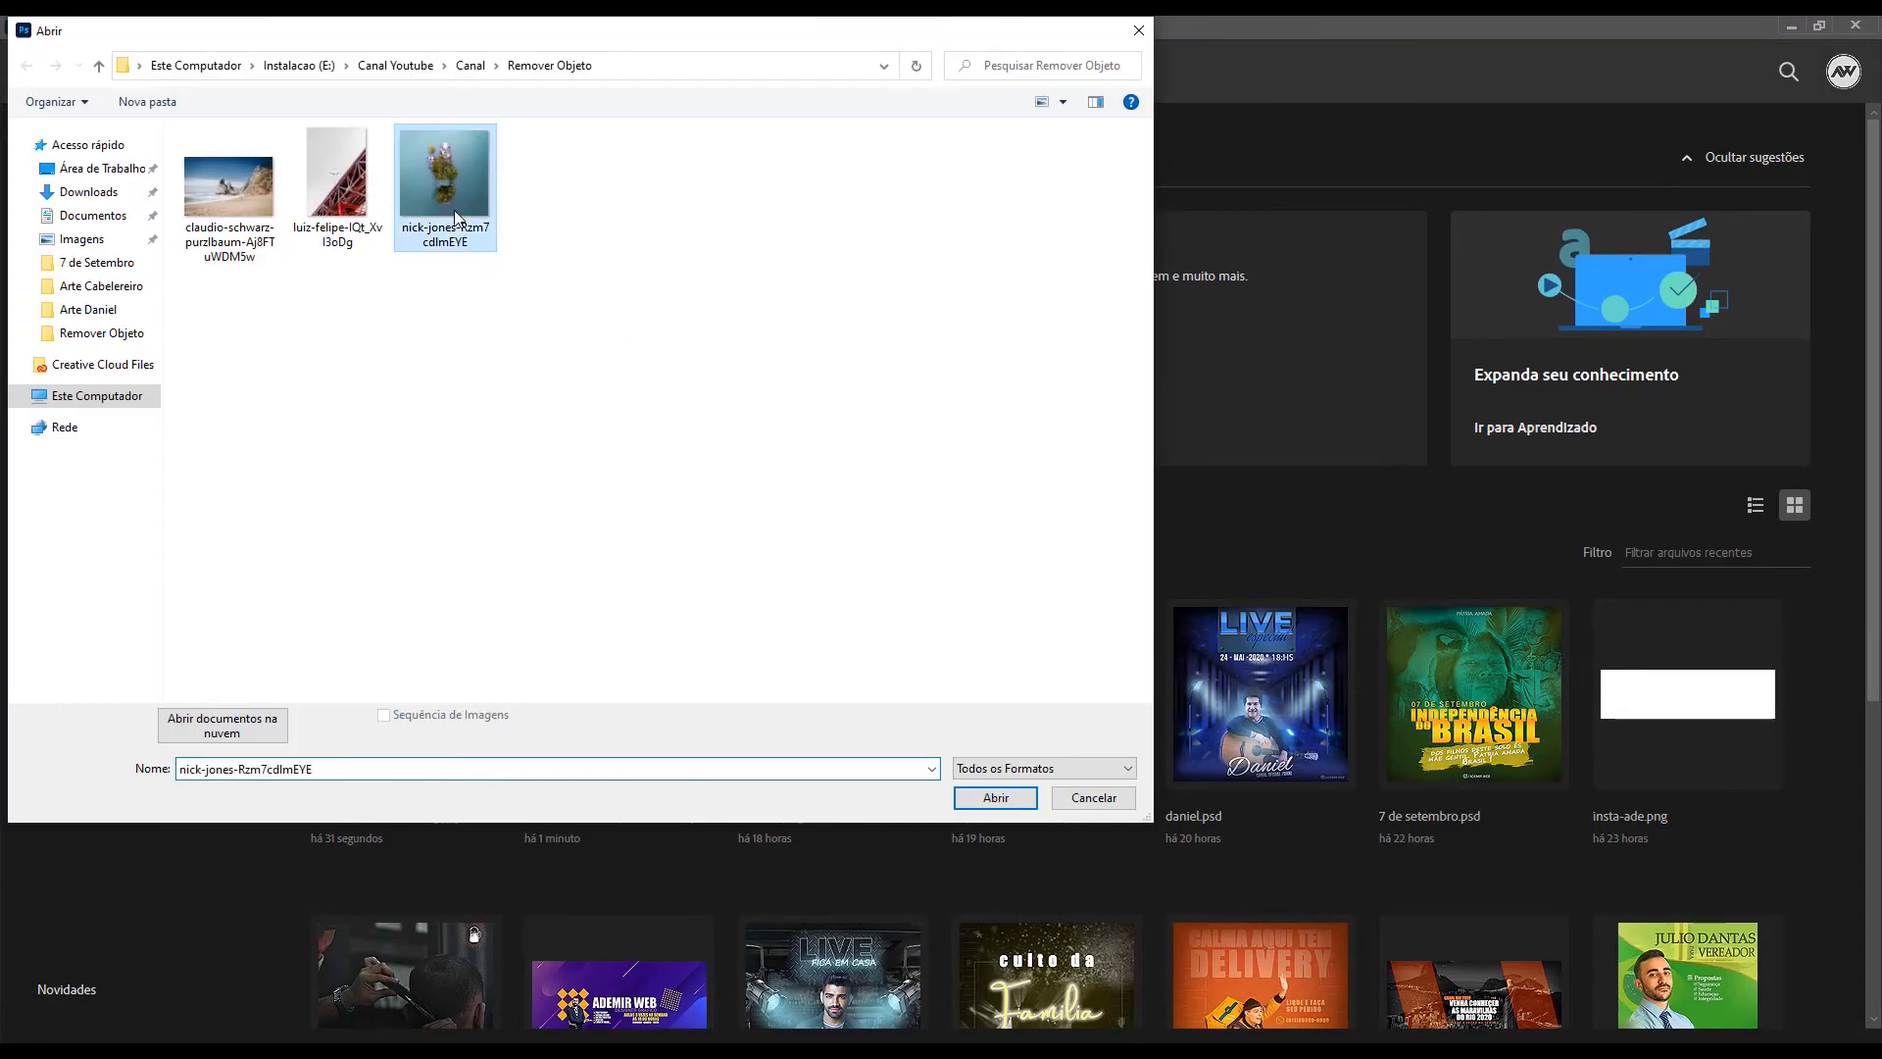
{"action": "left_click", "coordinate": [996, 796]}
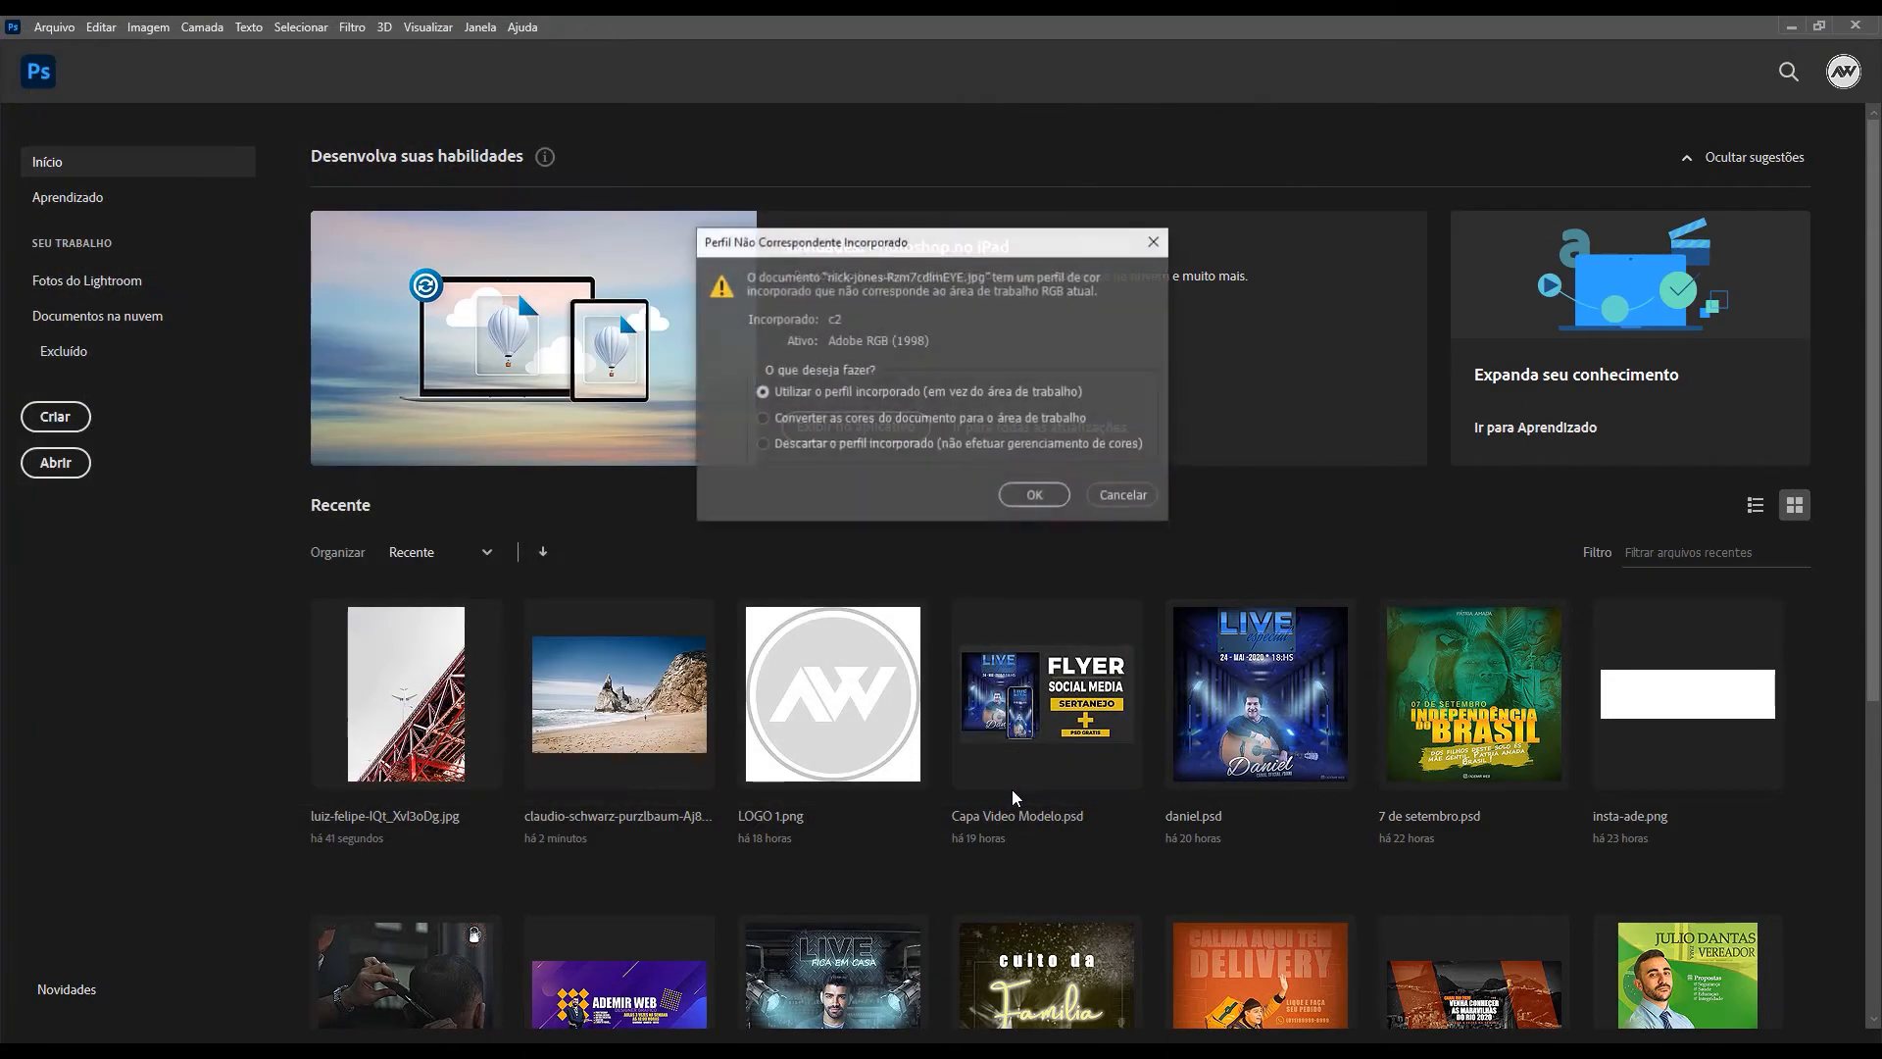
{"action": "left_click", "coordinate": [1023, 492]}
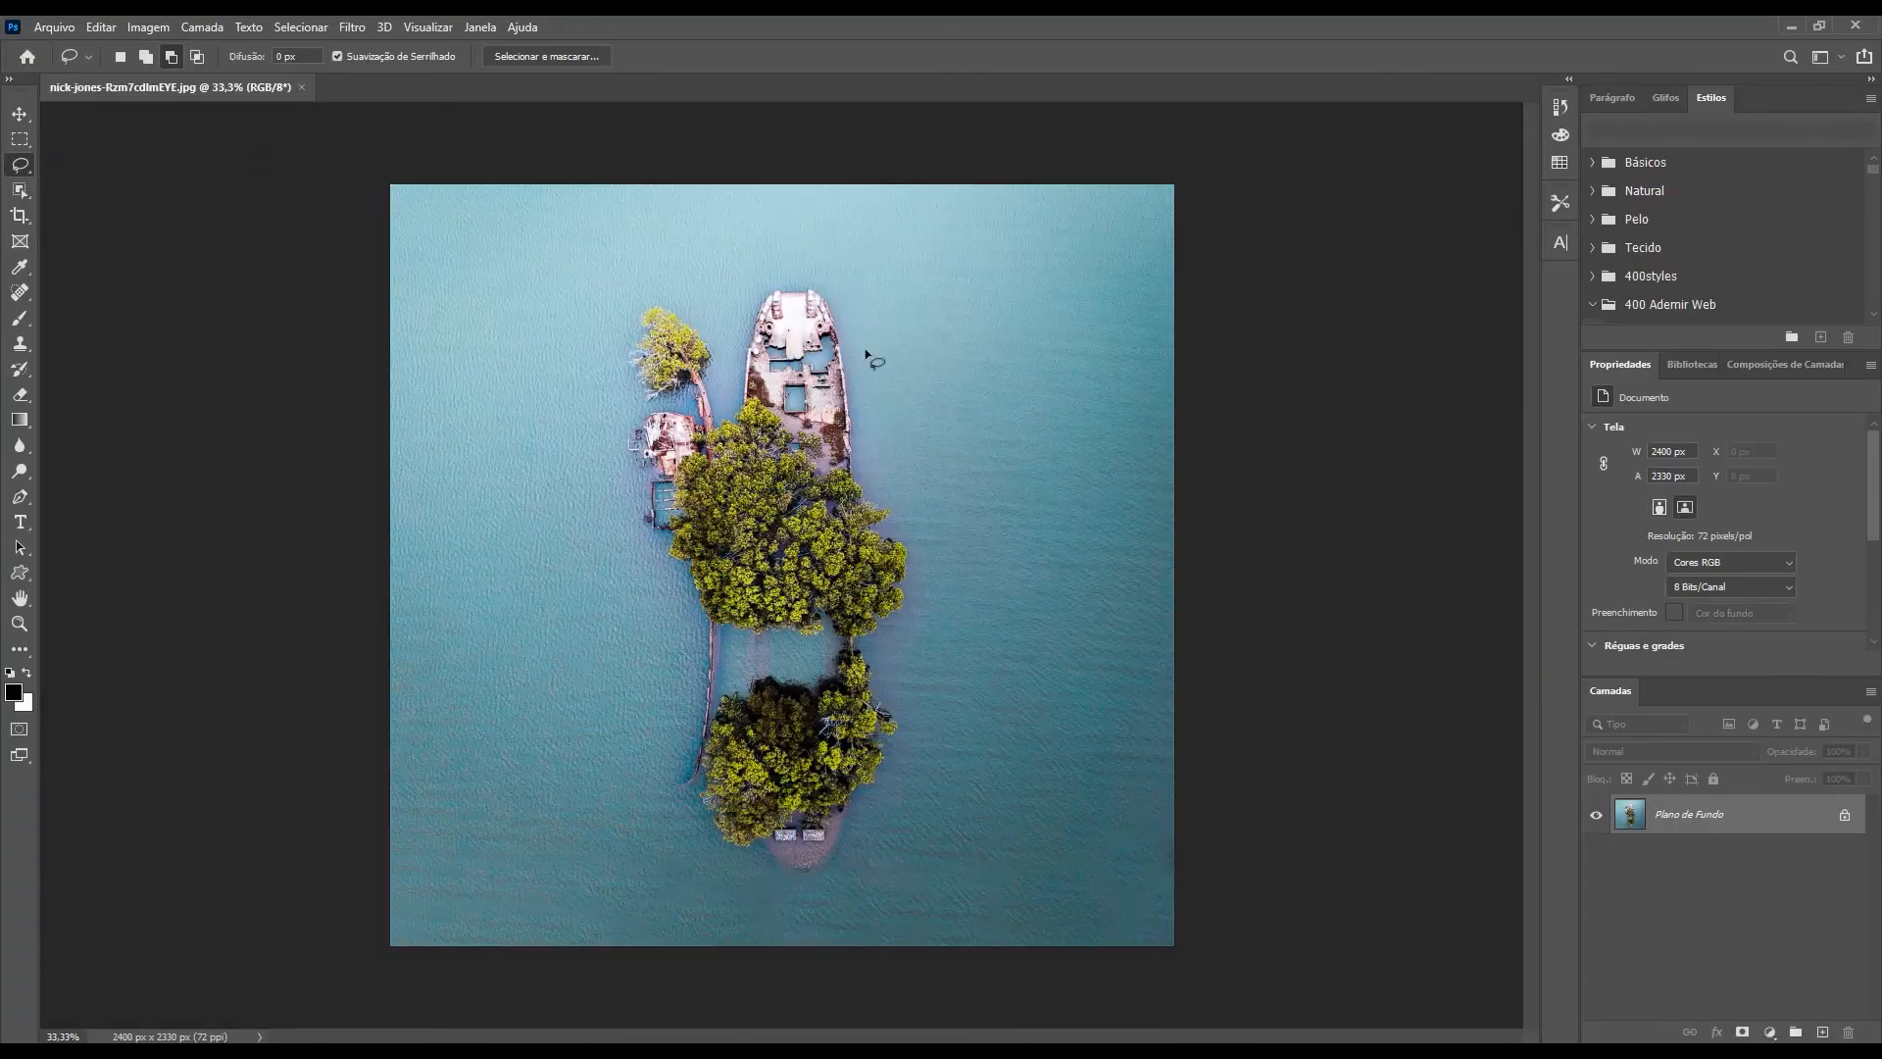
Lasso the whole tree-covered shipwreck, replace it with water using a Content-Aware fill, and deselect.
{"action": "mouse_move", "coordinate": [886, 460]}
{"action": "left_mouse_down"}
{"action": "mouse_move", "coordinate": [881, 340]}
{"action": "mouse_move", "coordinate": [814, 255]}
{"action": "mouse_move", "coordinate": [730, 314]}
{"action": "mouse_move", "coordinate": [677, 280]}
{"action": "mouse_move", "coordinate": [646, 293]}
{"action": "mouse_move", "coordinate": [615, 419]}
{"action": "left_mouse_up"}
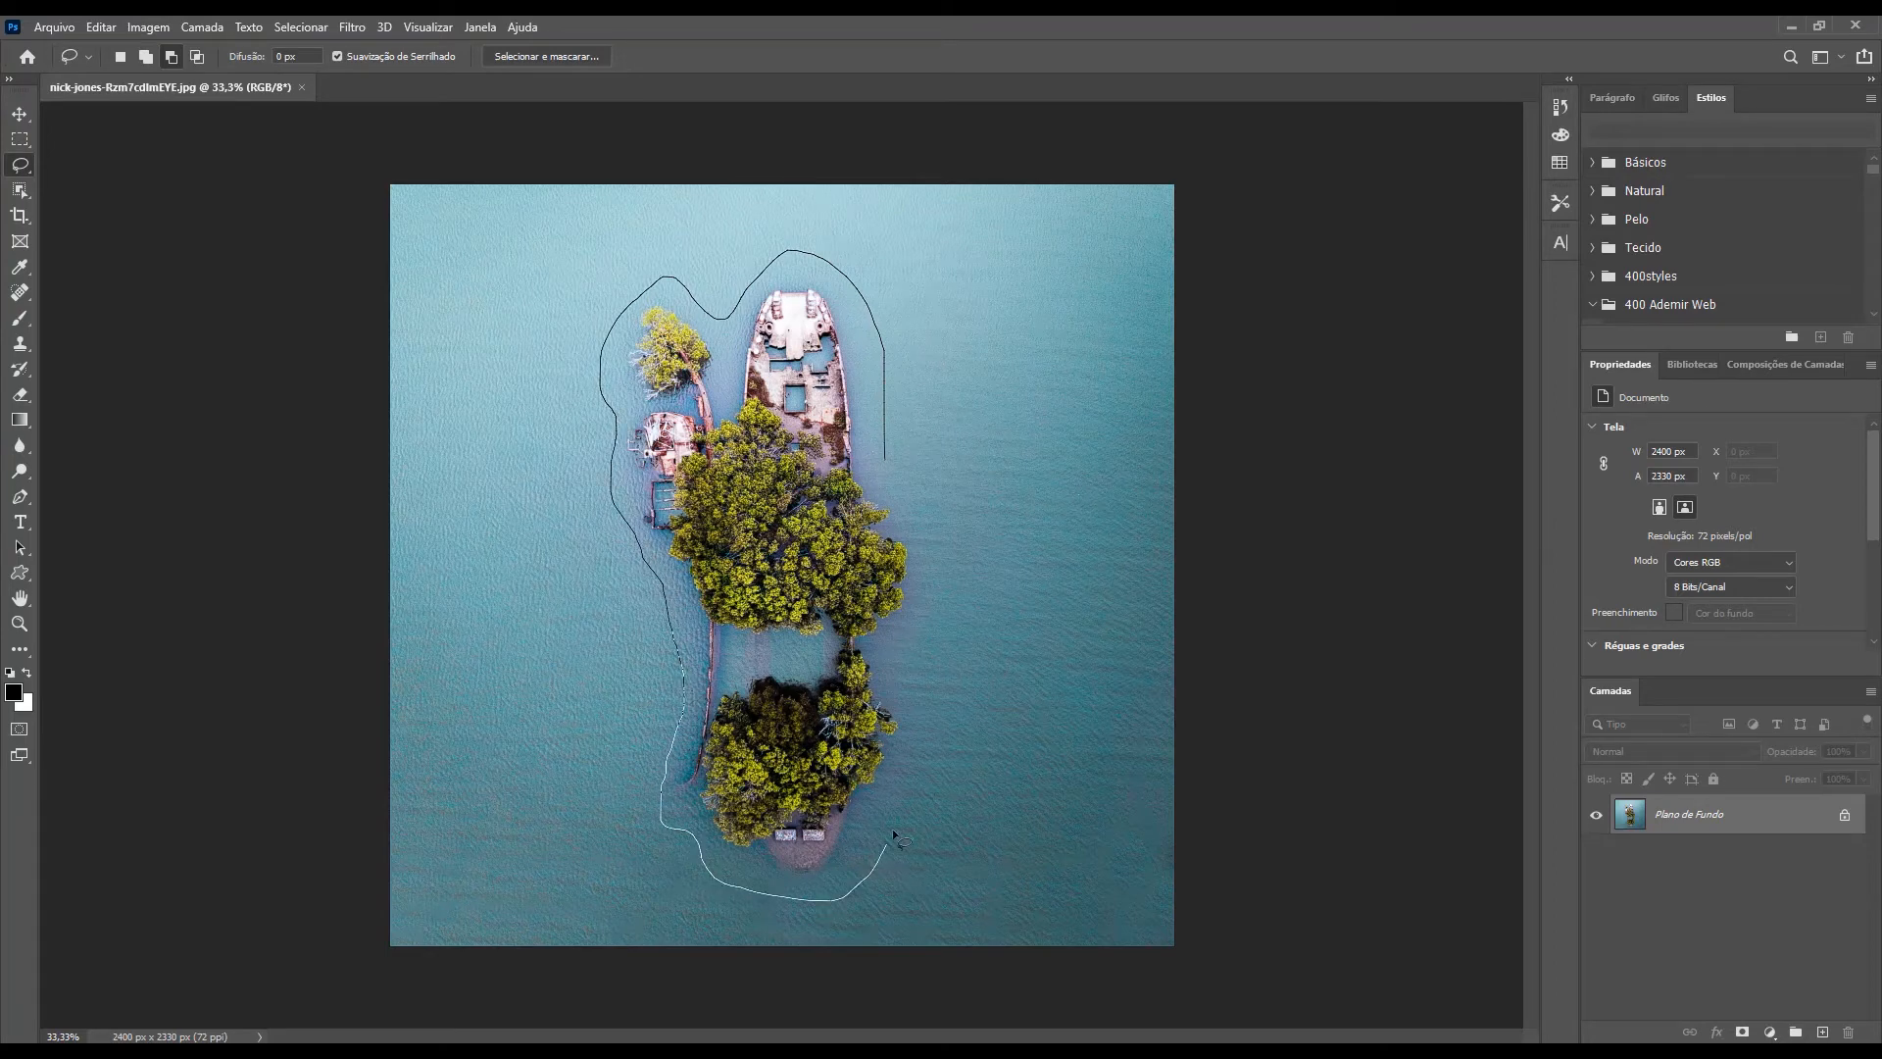
{"action": "left_click_drag", "start_coordinate": [887, 462], "coordinate": [890, 463]}
{"action": "left_click", "coordinate": [101, 27]}
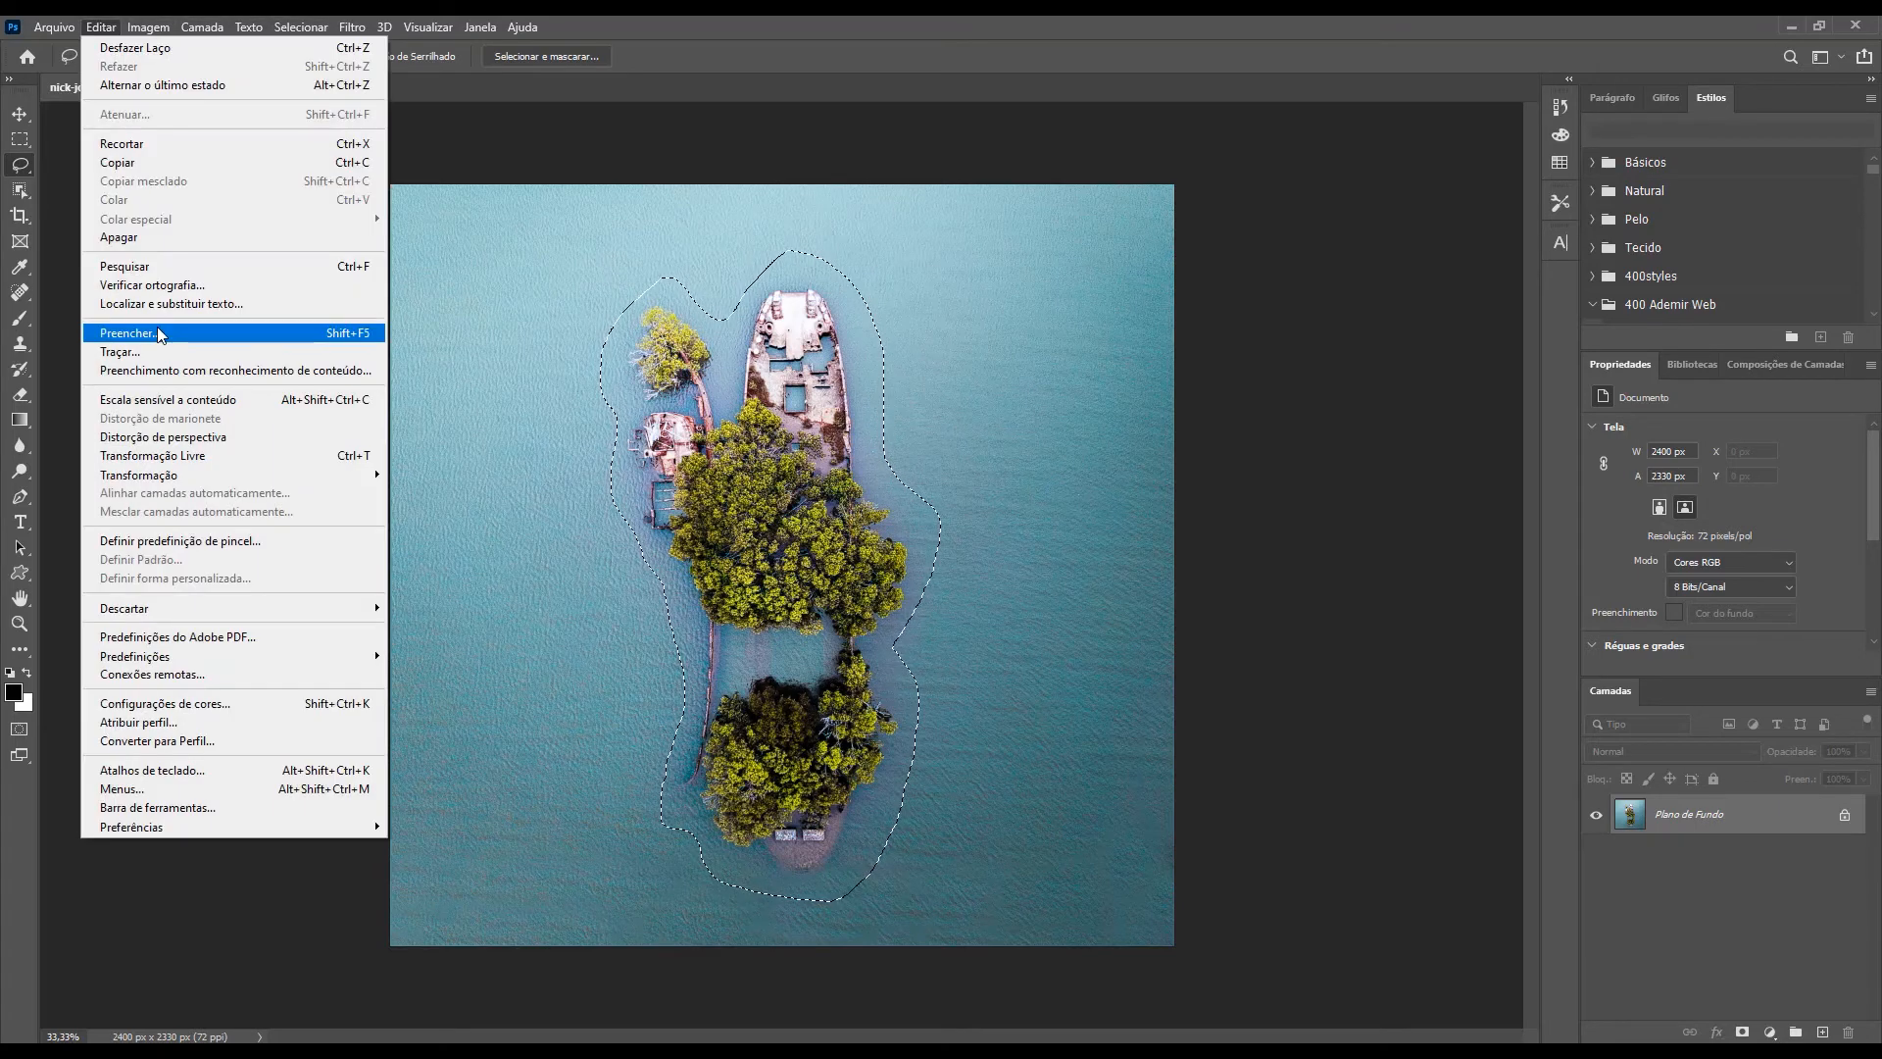
{"action": "left_click", "coordinate": [157, 332]}
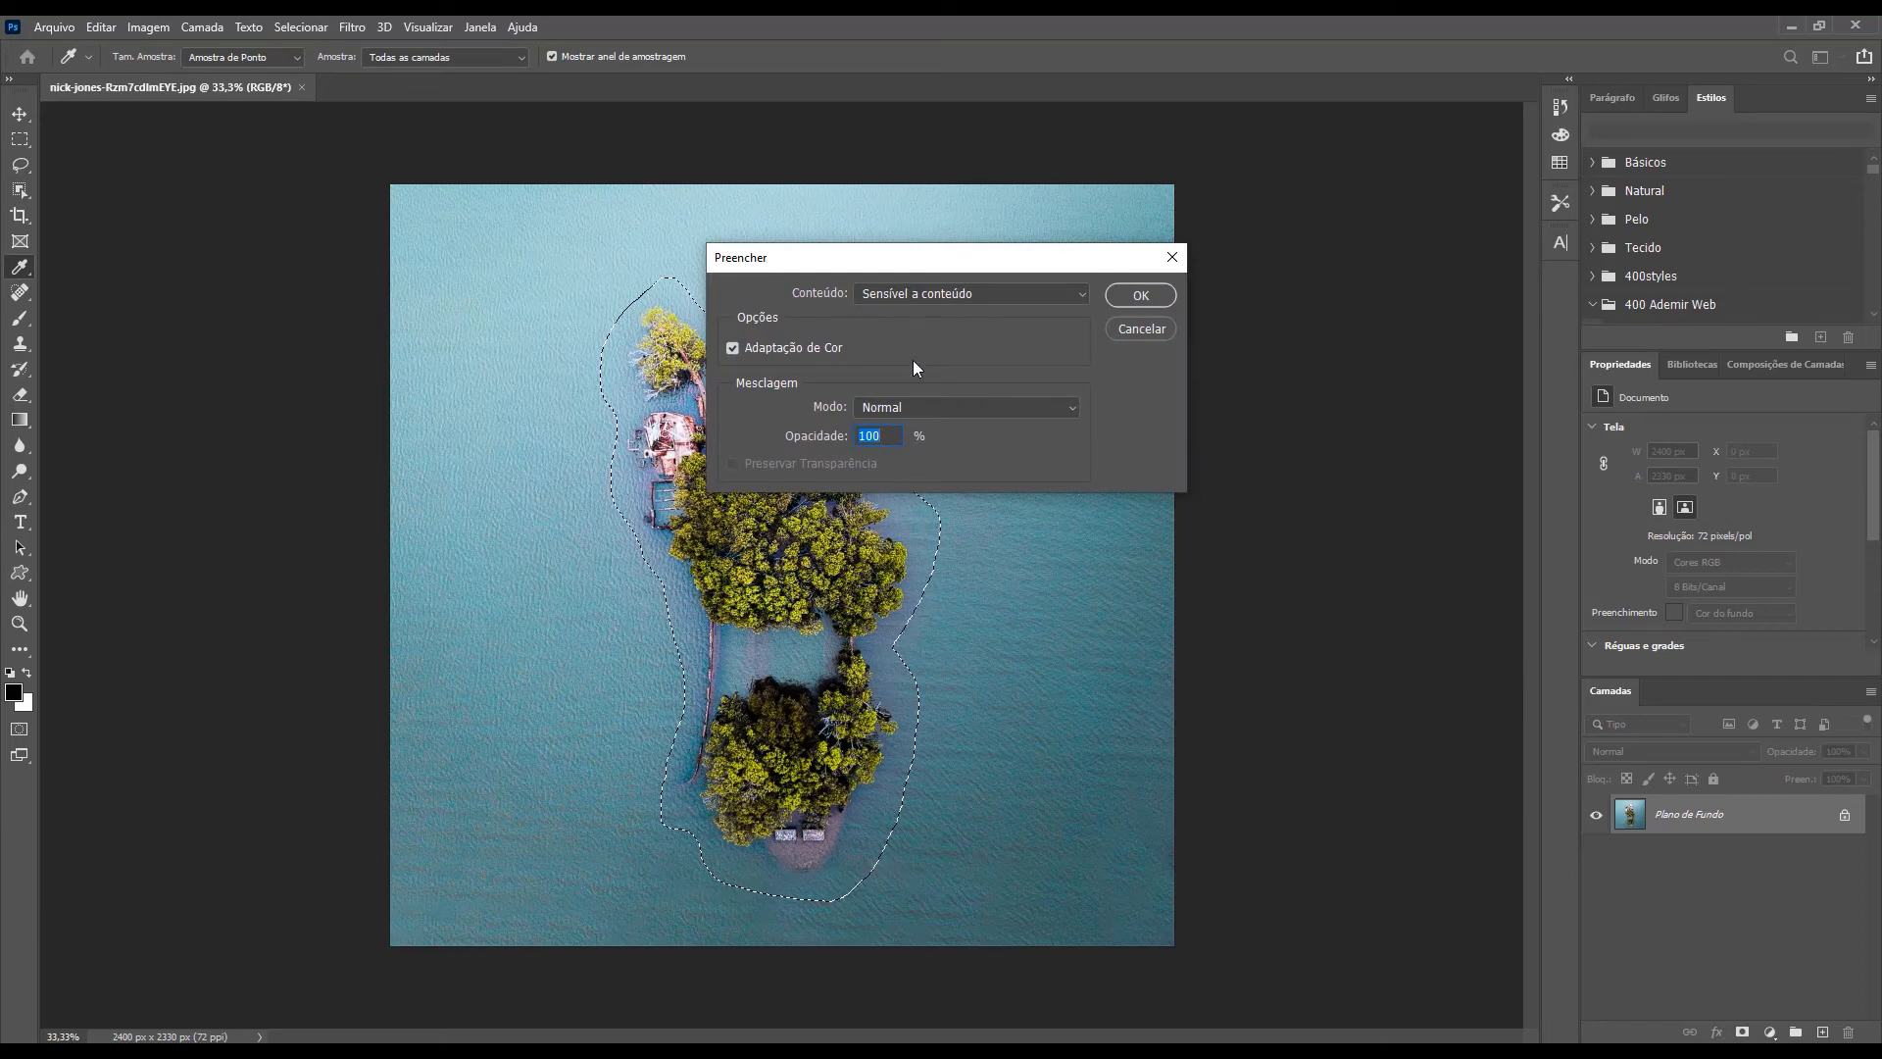
{"action": "left_click", "coordinate": [1134, 302]}
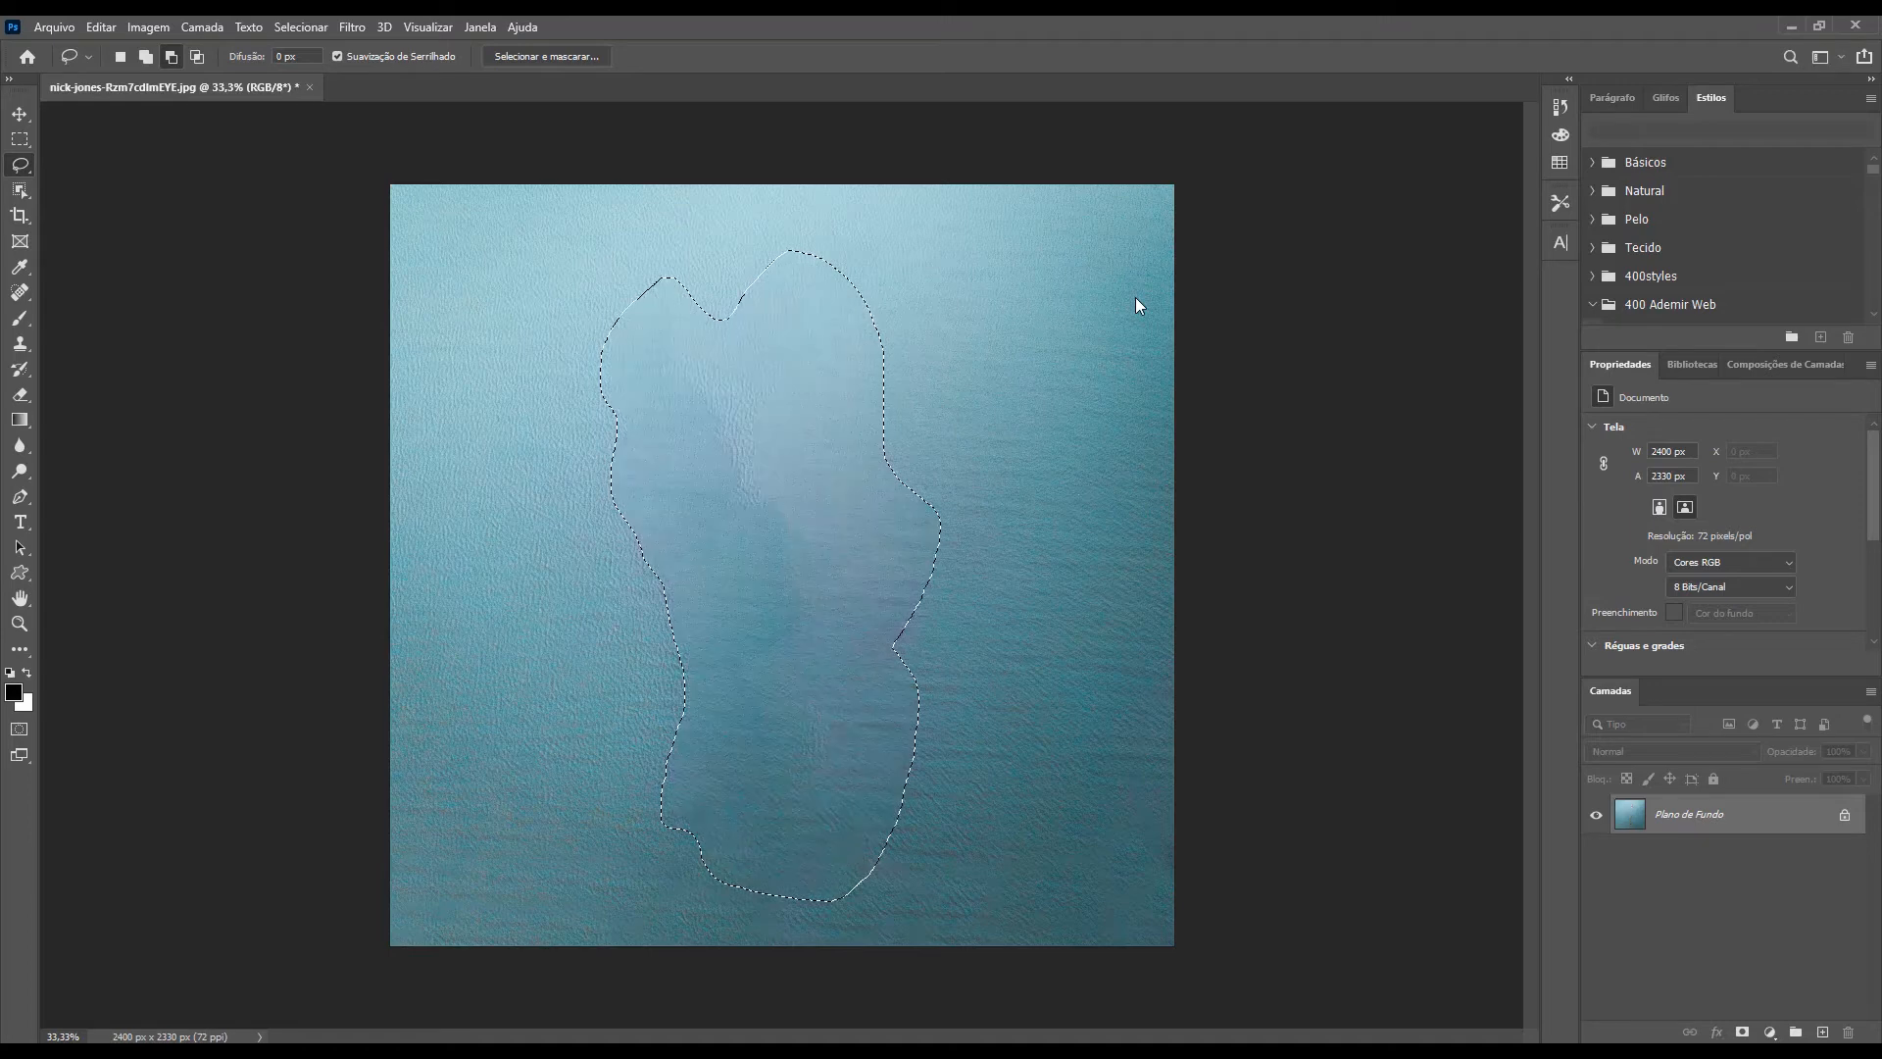
{"action": "key", "text": "ctrl+d"}
Add a text layer reading "FACIL NE" on the water image.
{"action": "left_click", "coordinate": [19, 522]}
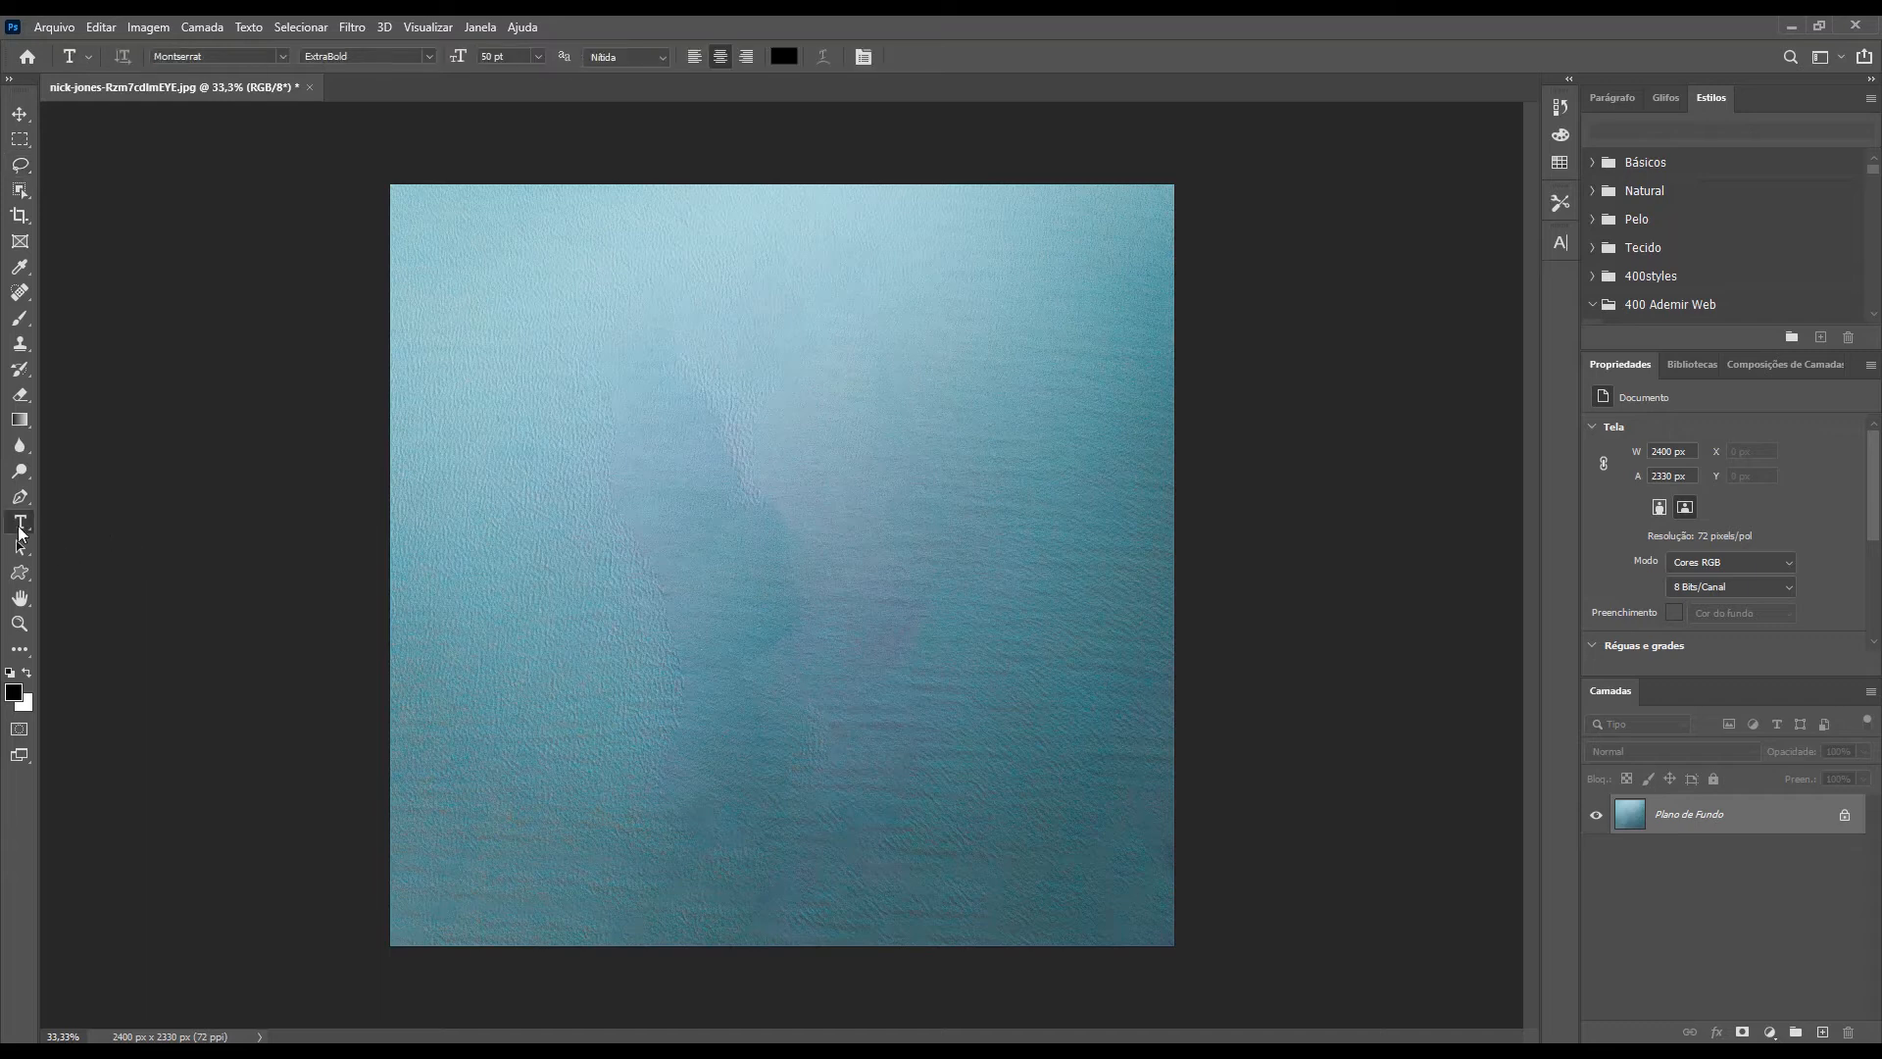
{"action": "left_click", "coordinate": [670, 509]}
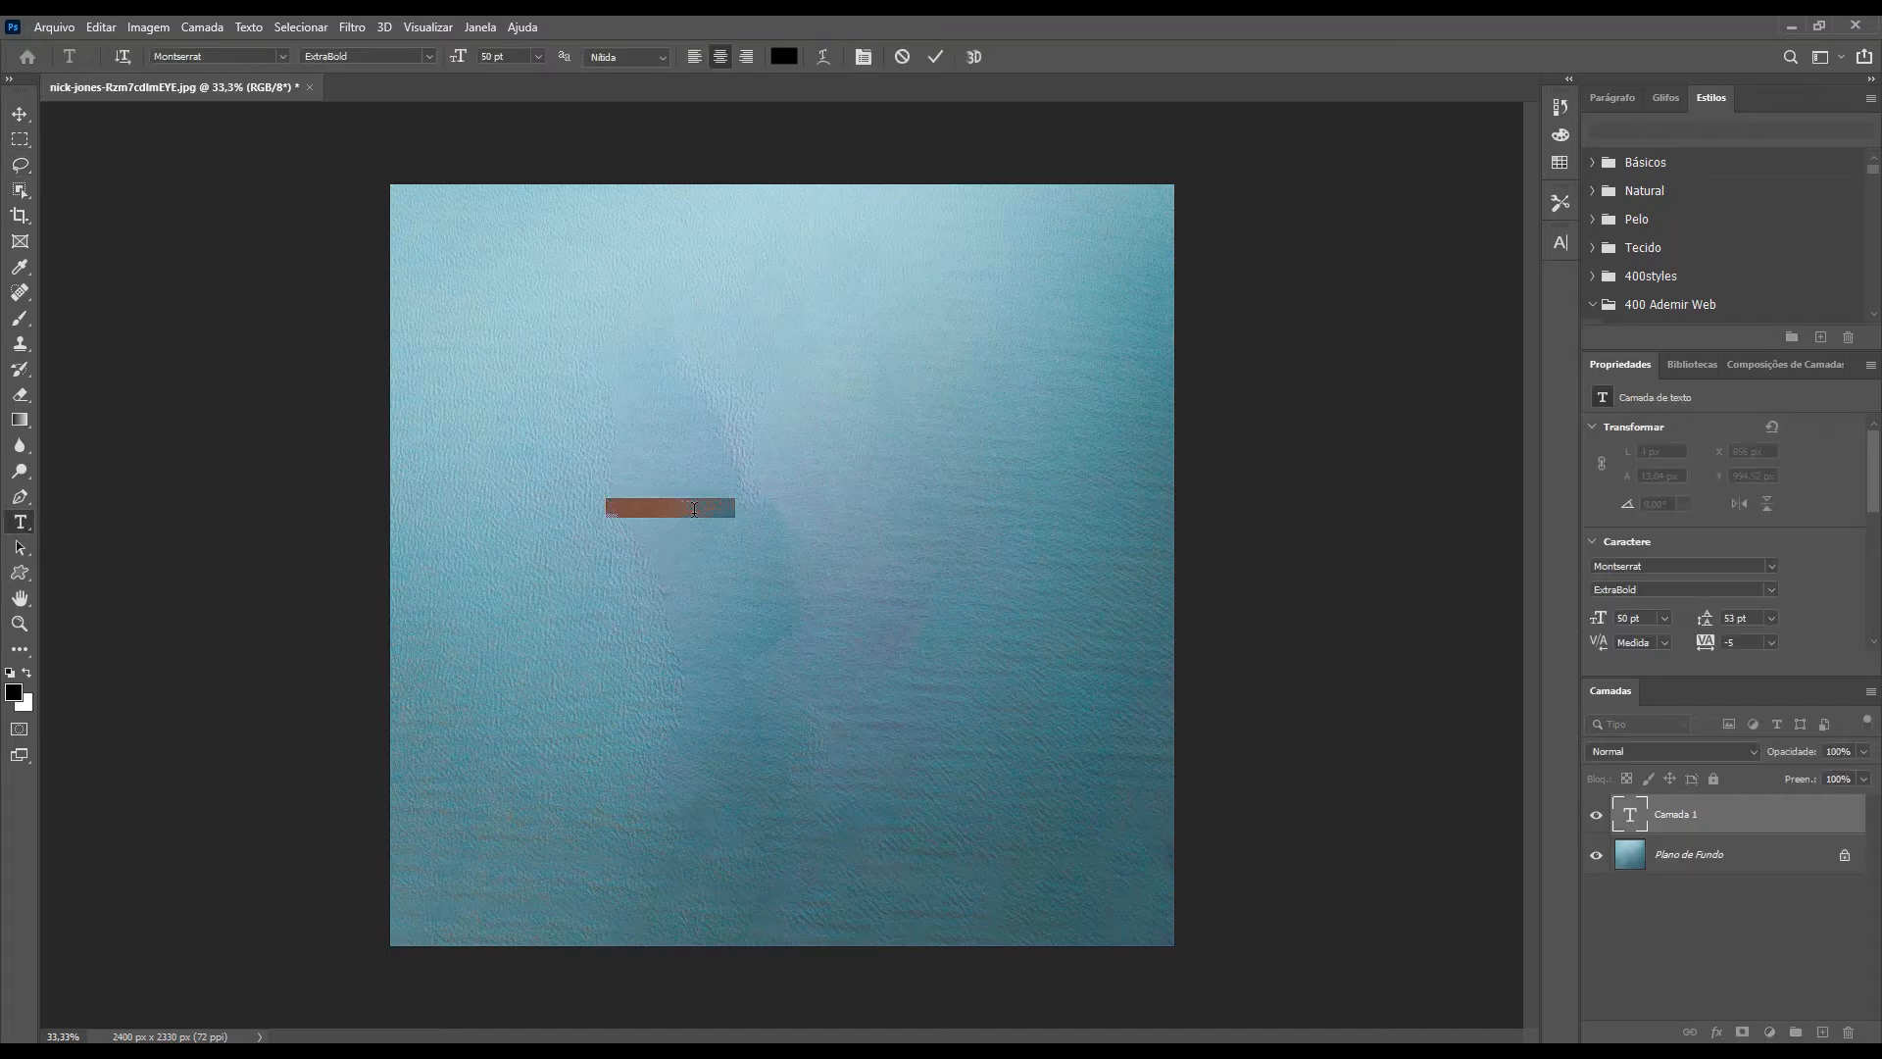
{"action": "type", "text": "FACIL NE"}
{"action": "key", "text": "BackSpace"}
{"action": "key", "text": "BackSpace"}
{"action": "key", "text": "BackSpace"}
{"action": "key", "text": "BackSpace"}
{"action": "key", "text": "BackSpace"}
{"action": "key", "text": "BackSpace"}
{"action": "type", "text": "CIL NE"}
{"action": "left_click", "coordinate": [934, 57]}
Scale the "FACIL NE" text to about 778% and place it across the upper part of the image.
{"action": "key", "text": "ctrl+t"}
{"action": "left_click_drag", "start_coordinate": [715, 499], "coordinate": [991, 433]}
{"action": "left_click_drag", "start_coordinate": [907, 501], "coordinate": [1037, 335]}
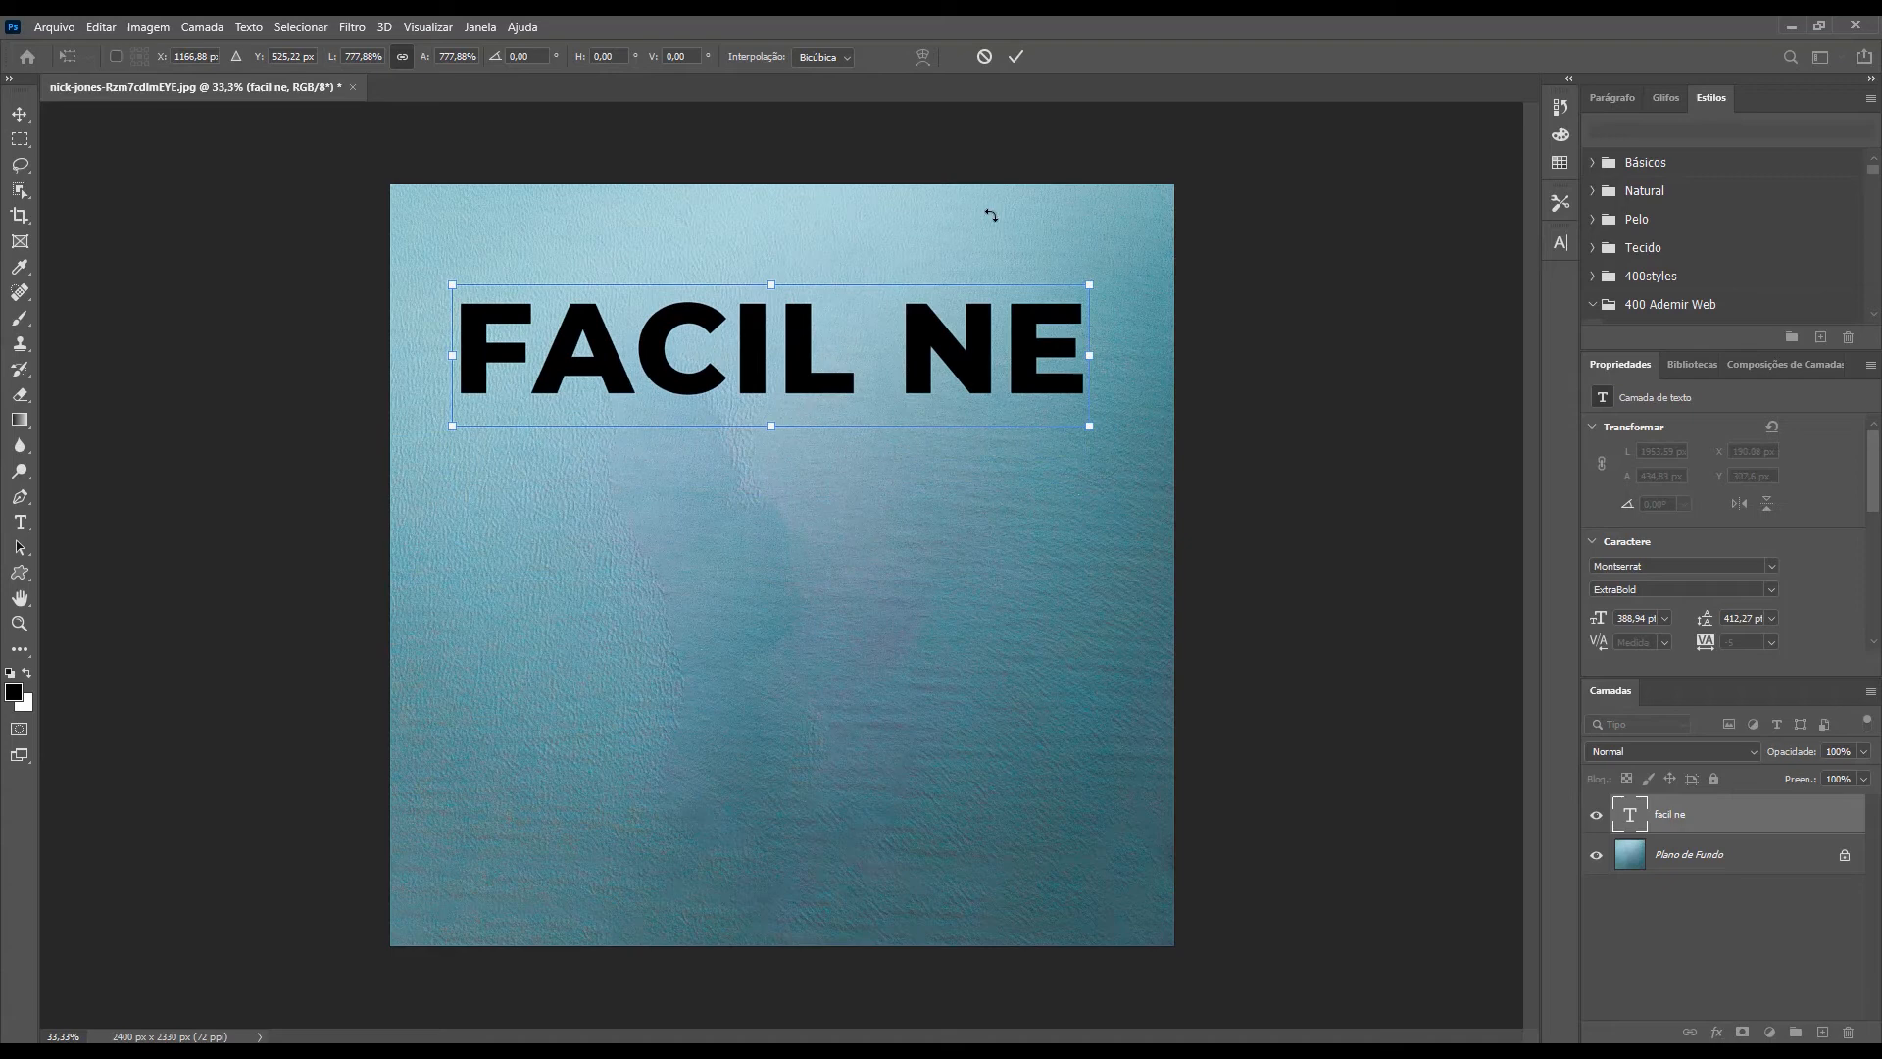
{"action": "left_click", "coordinate": [1015, 56]}
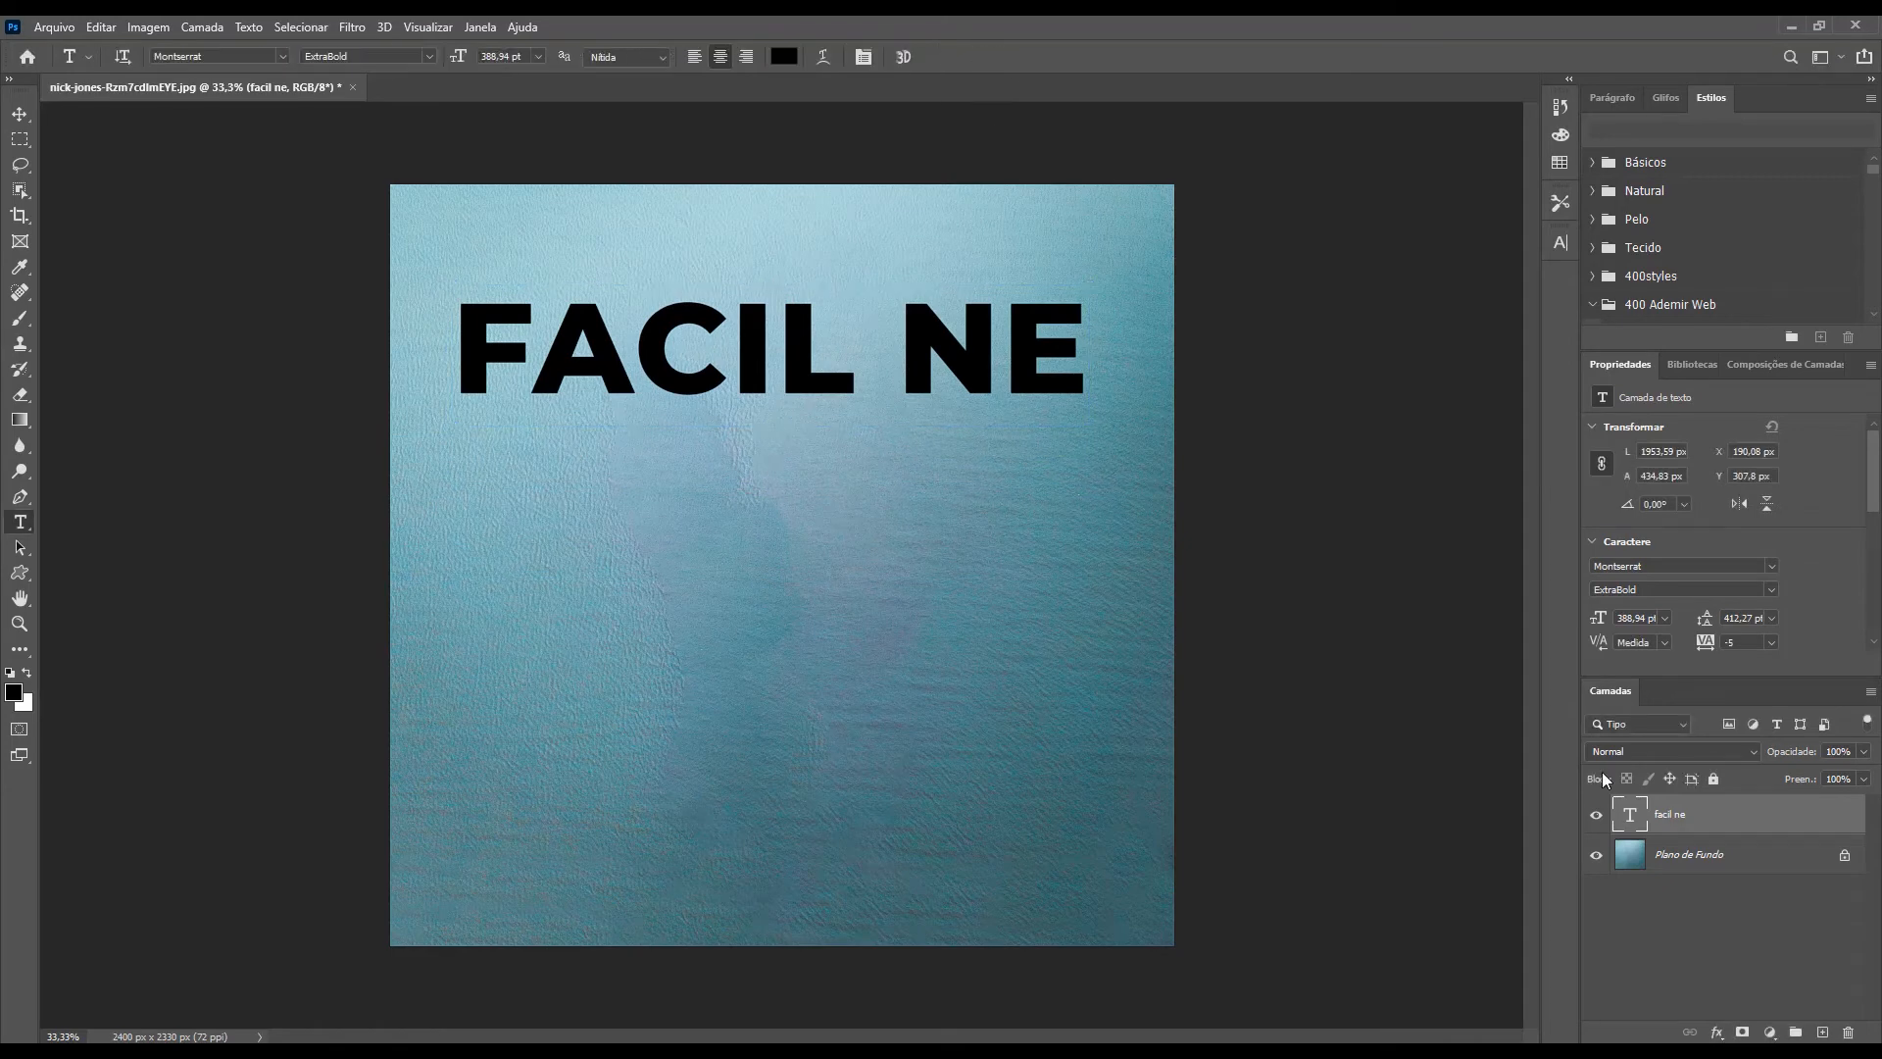
Give the "FACIL NE" text layer a white 1 px outside stroke and reduce its fill to 0%.
{"action": "right_click", "coordinate": [1810, 816]}
{"action": "left_click", "coordinate": [1602, 181]}
{"action": "left_click", "coordinate": [1091, 451]}
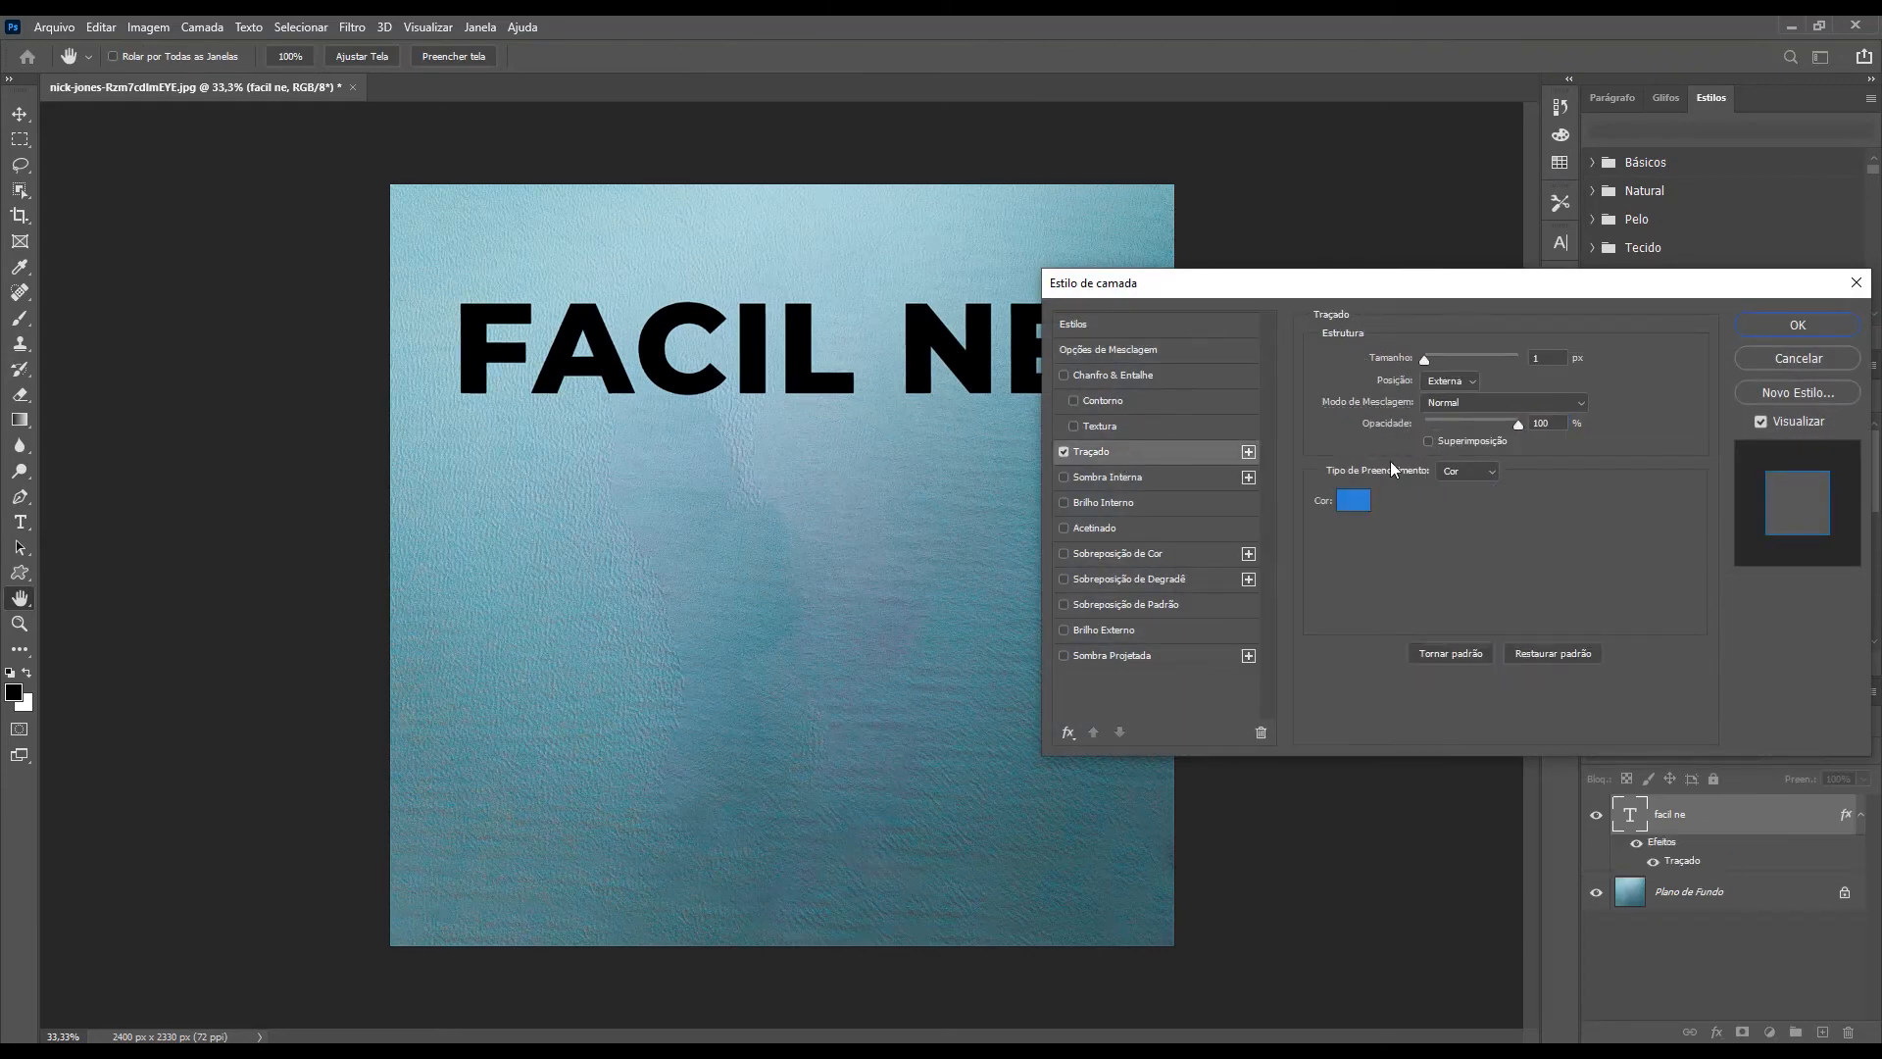
{"action": "left_click", "coordinate": [1353, 501]}
{"action": "left_click", "coordinate": [1221, 345]}
{"action": "left_click", "coordinate": [1668, 343]}
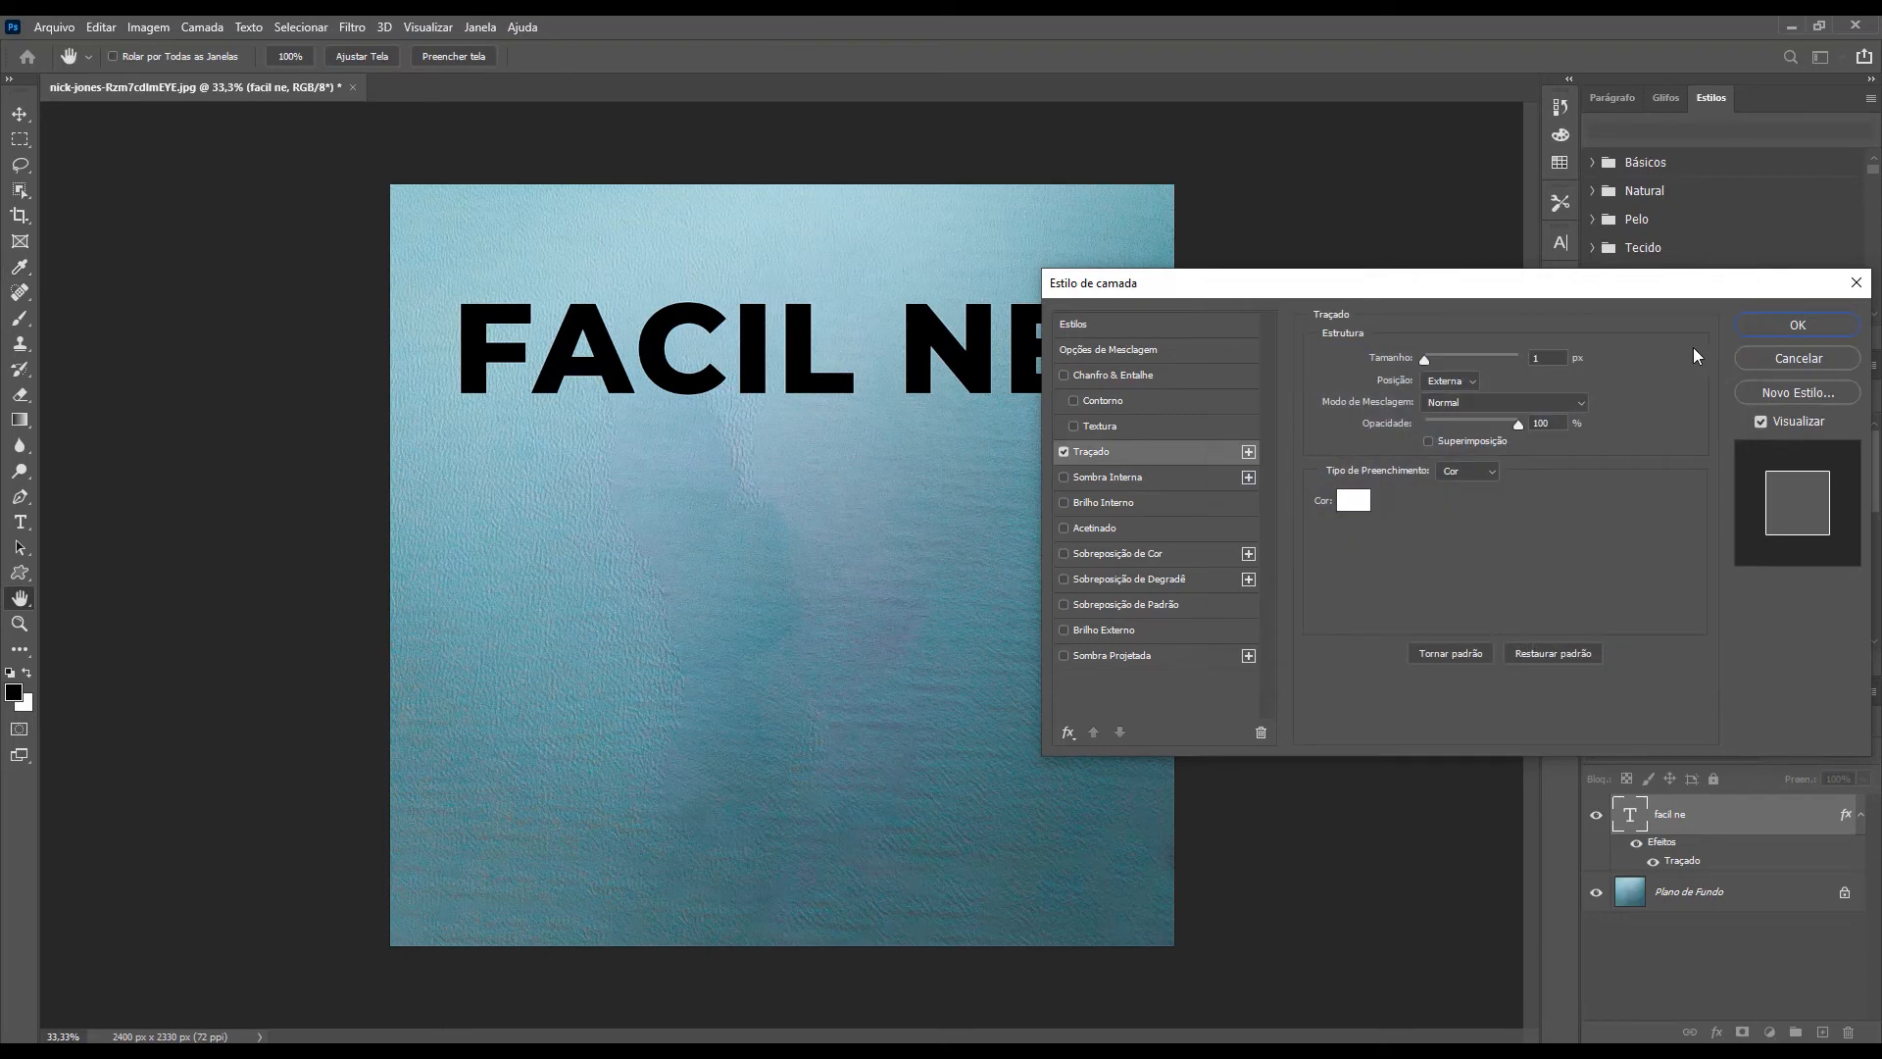
{"action": "left_click", "coordinate": [1764, 329]}
{"action": "left_click_drag", "start_coordinate": [1809, 784], "coordinate": [1375, 790]}
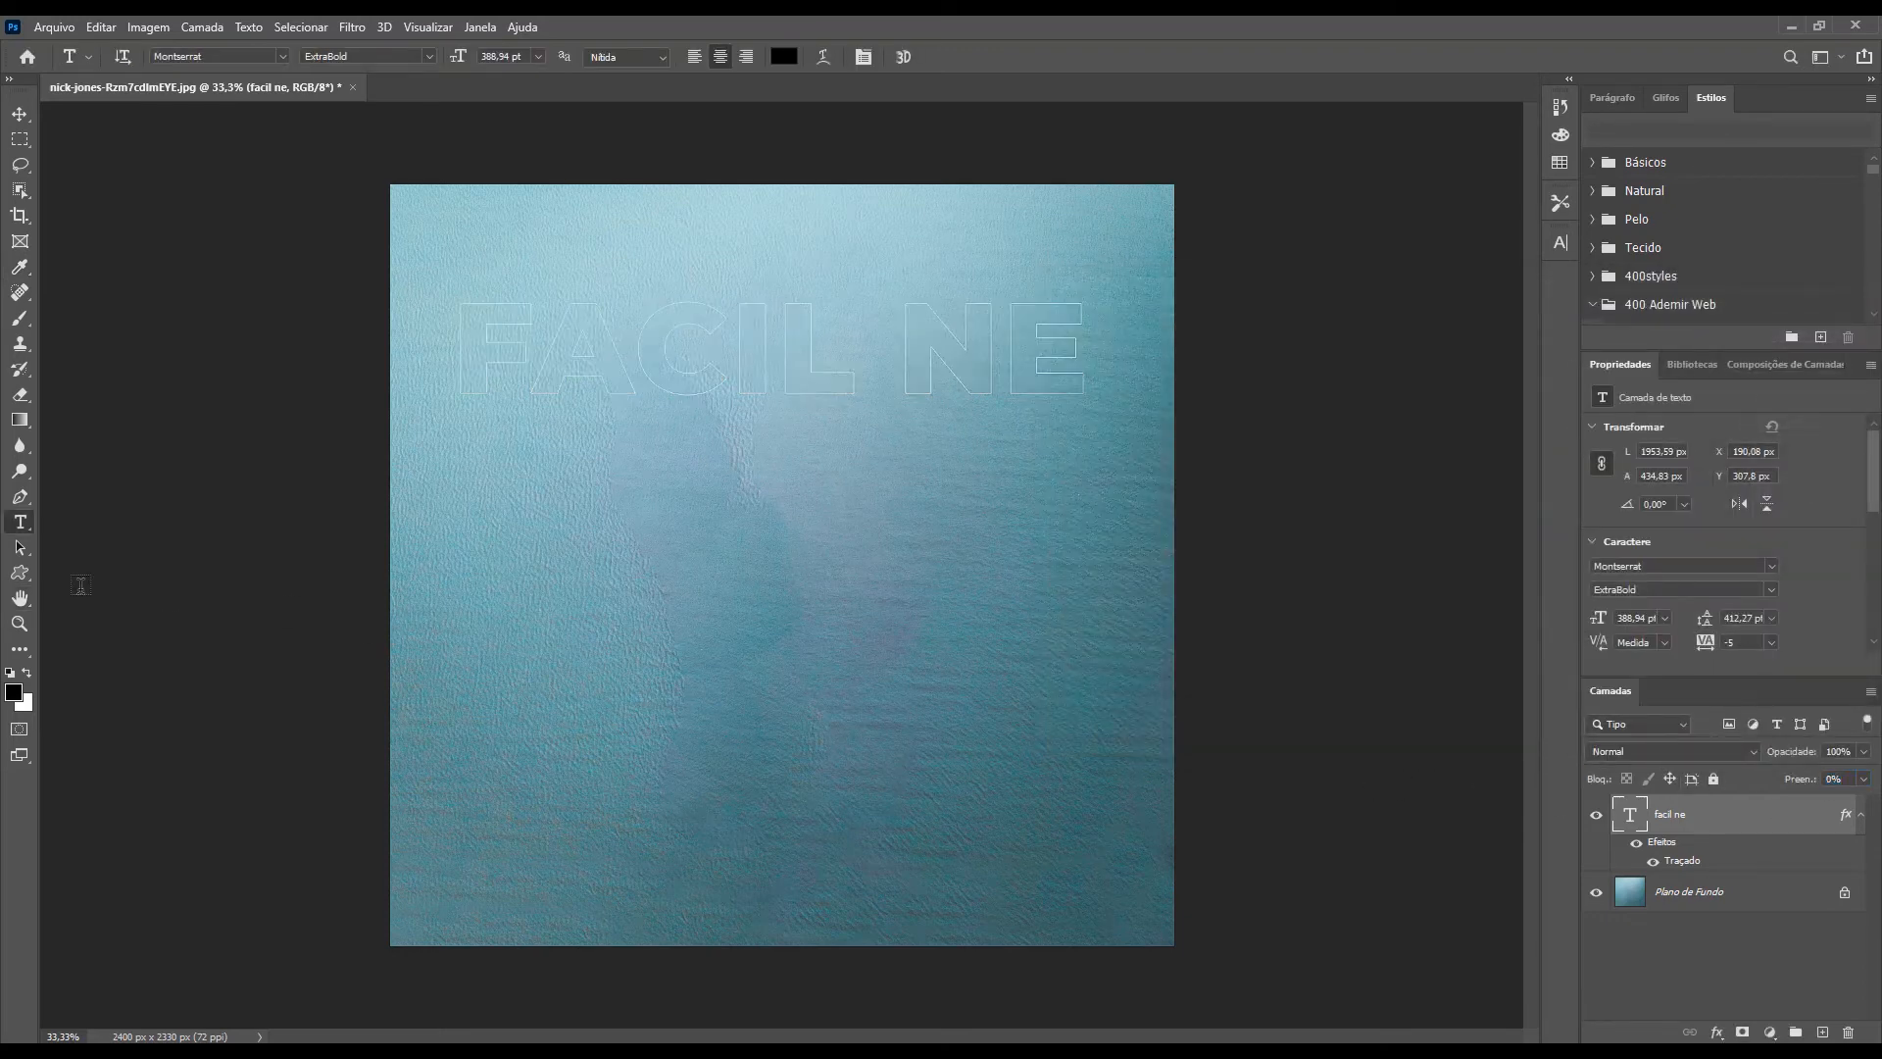
Add a second text layer reading "DEIXA SEU LIKE E INSCREVA-SE" below the outlined text.
{"action": "left_click", "coordinate": [687, 636]}
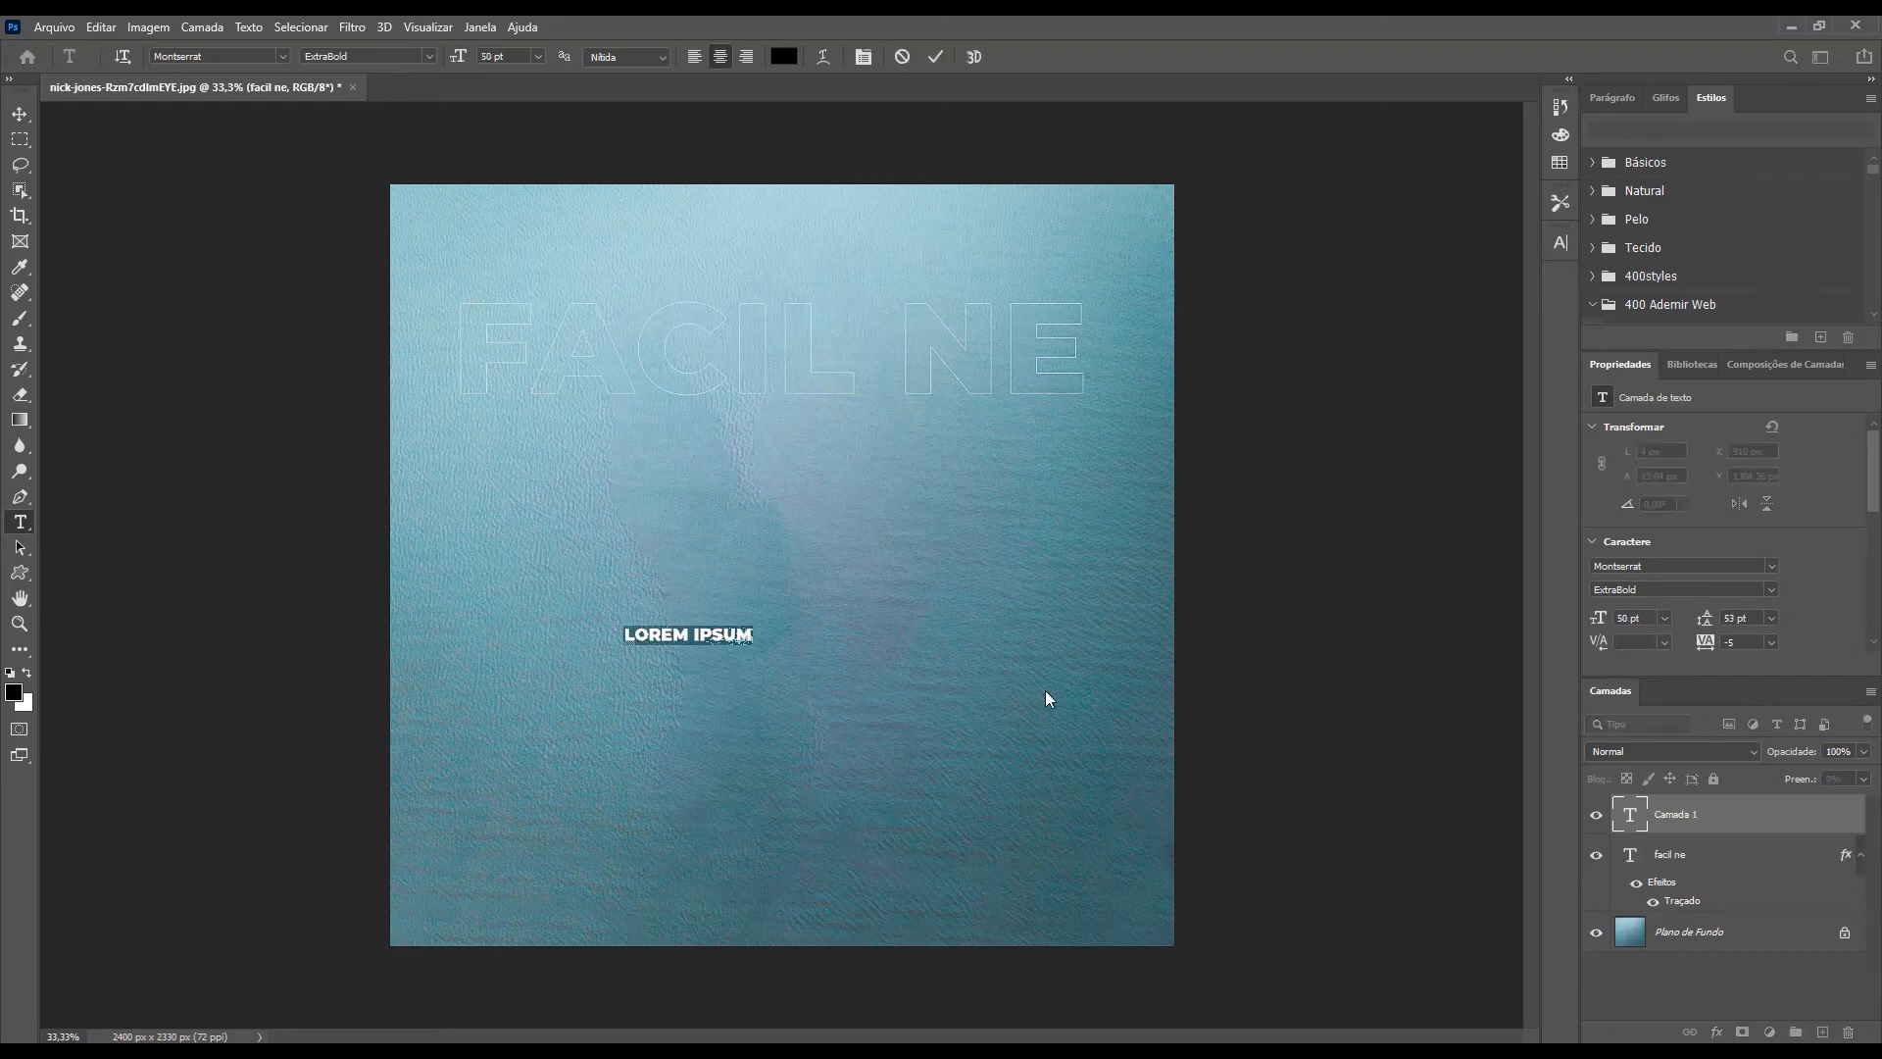
{"action": "type", "text": "DEIXA "}
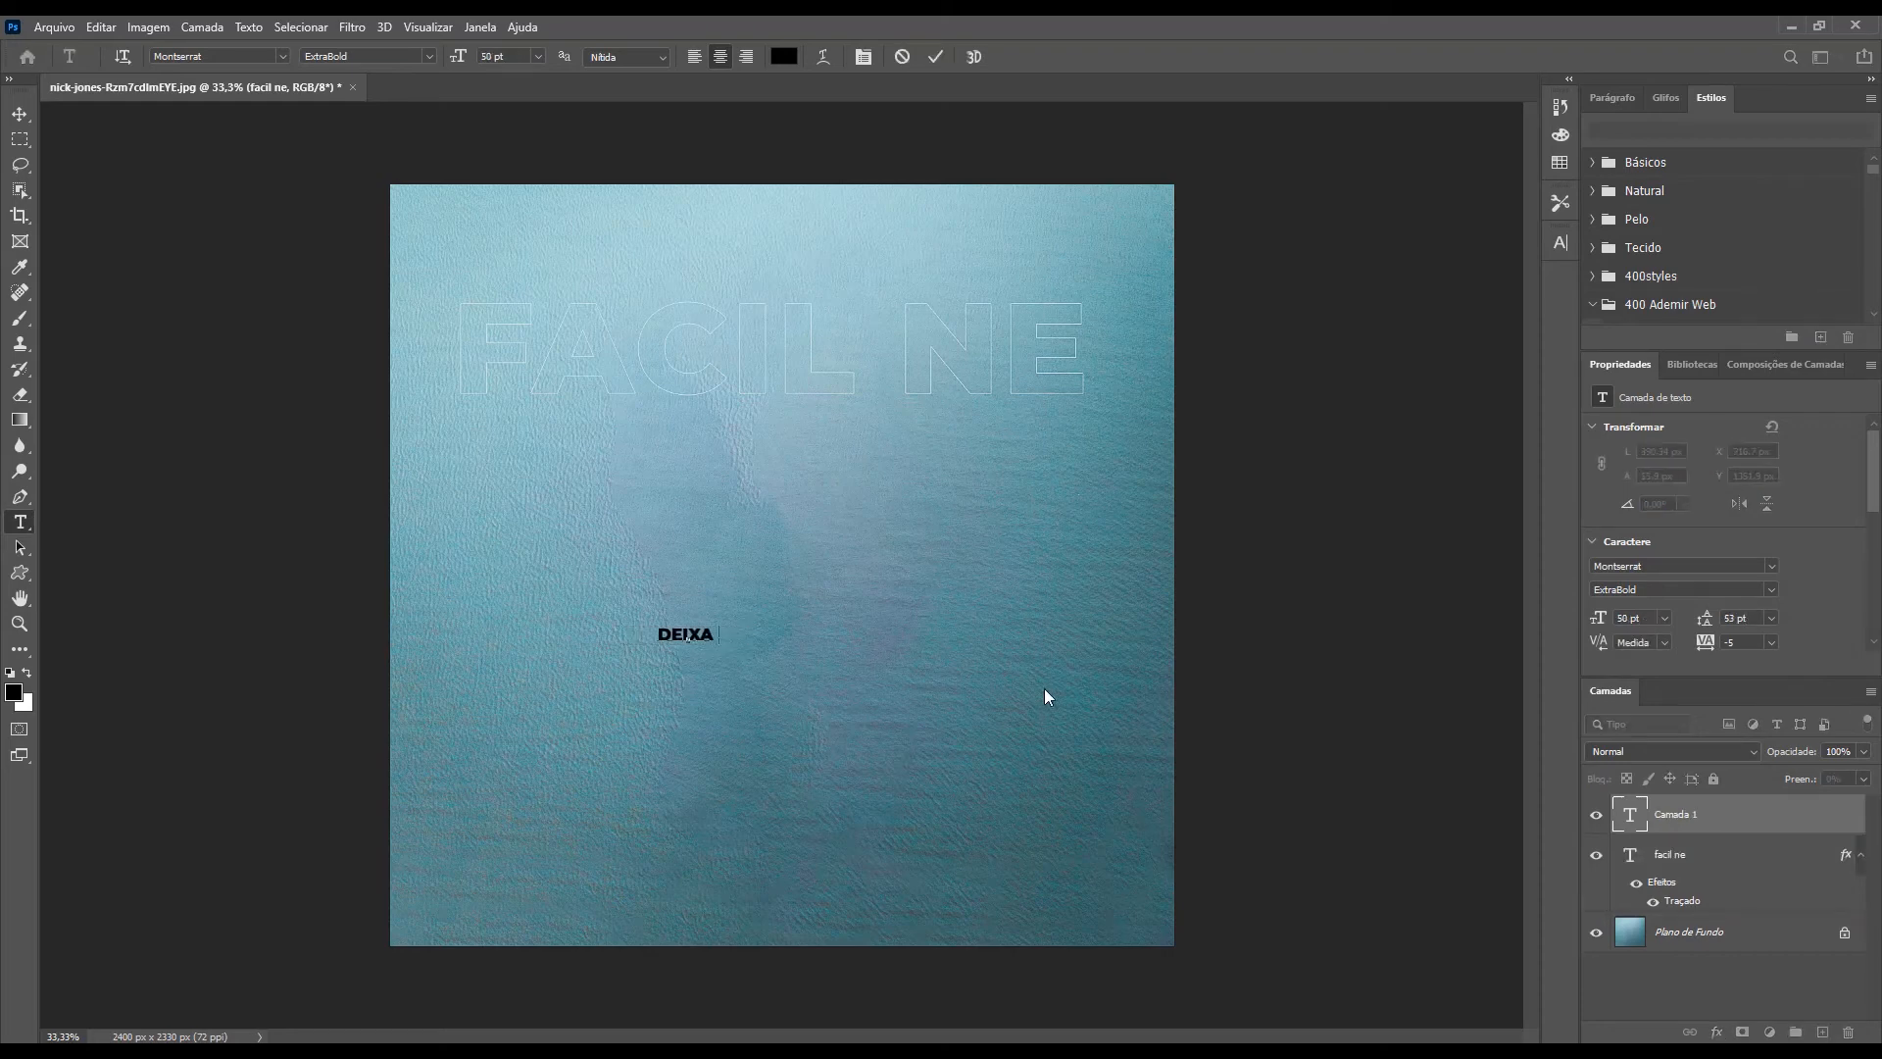
{"action": "type", "text": "SEU LIKE, E INS"}
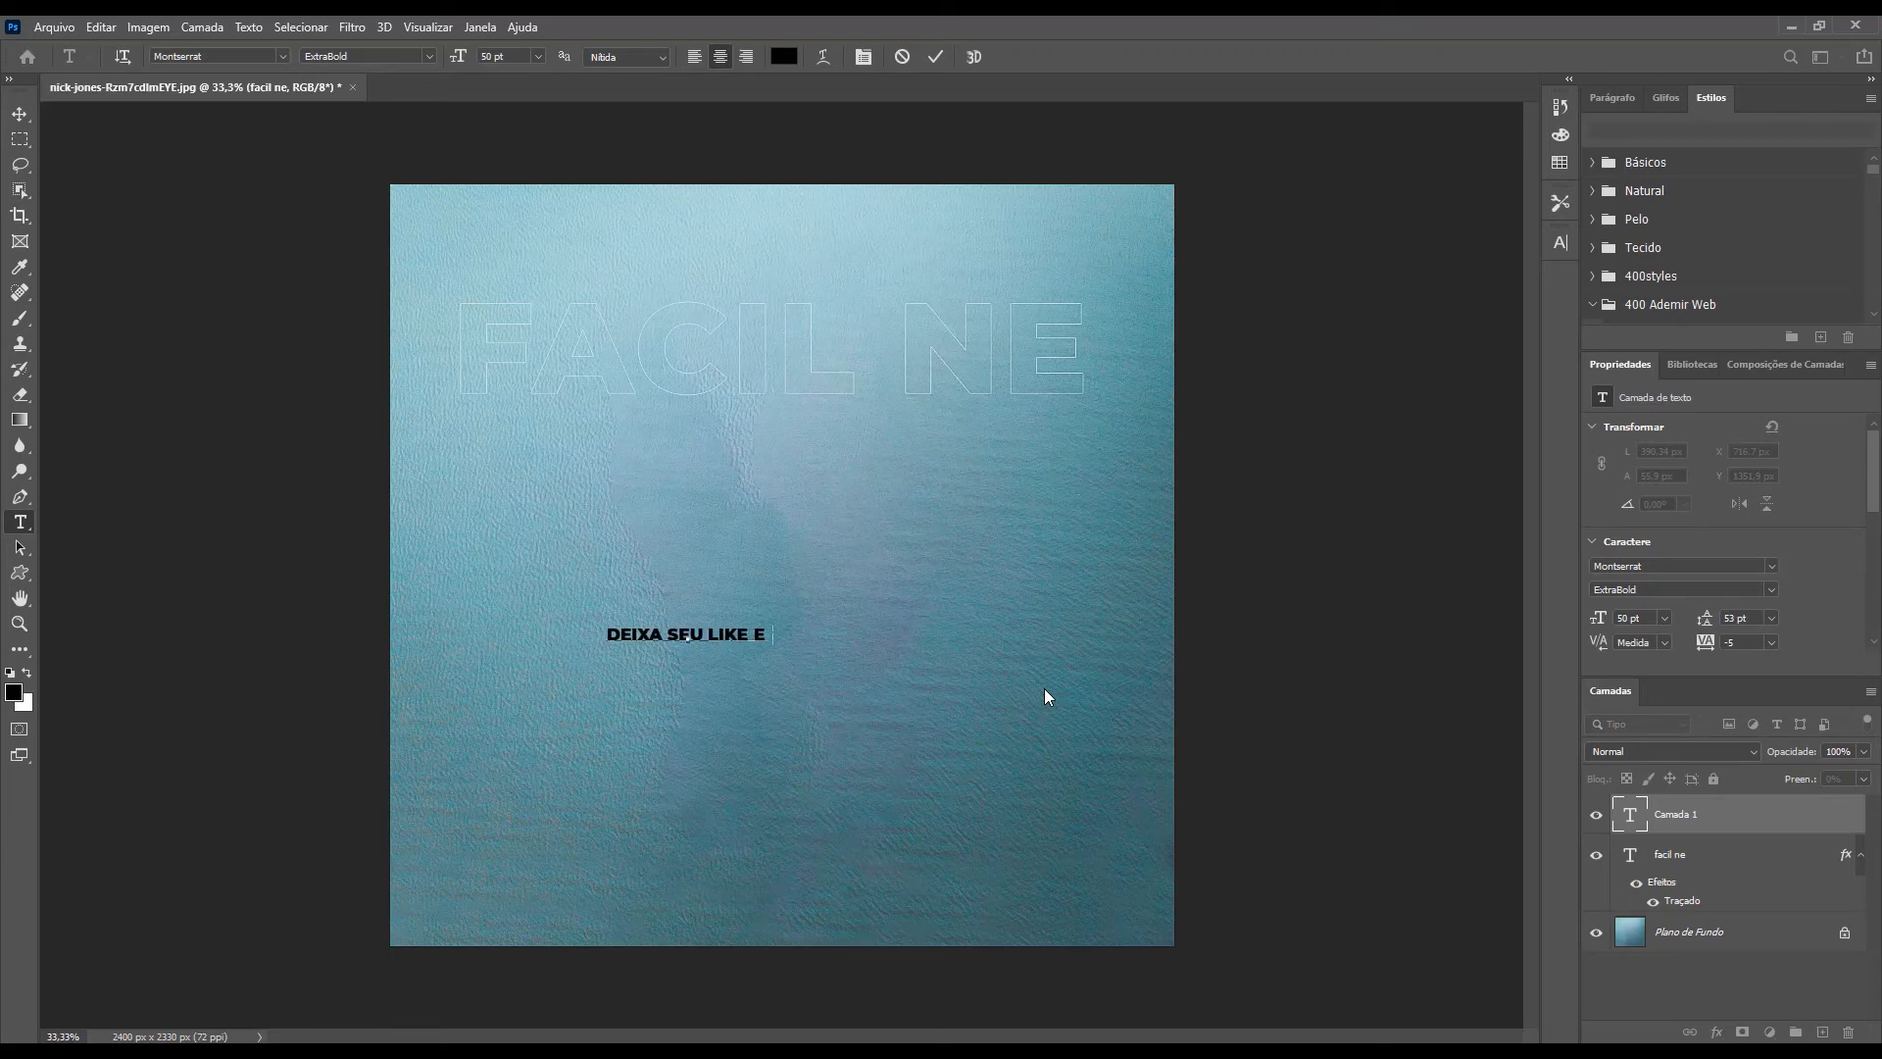
{"action": "type", "text": "C"}
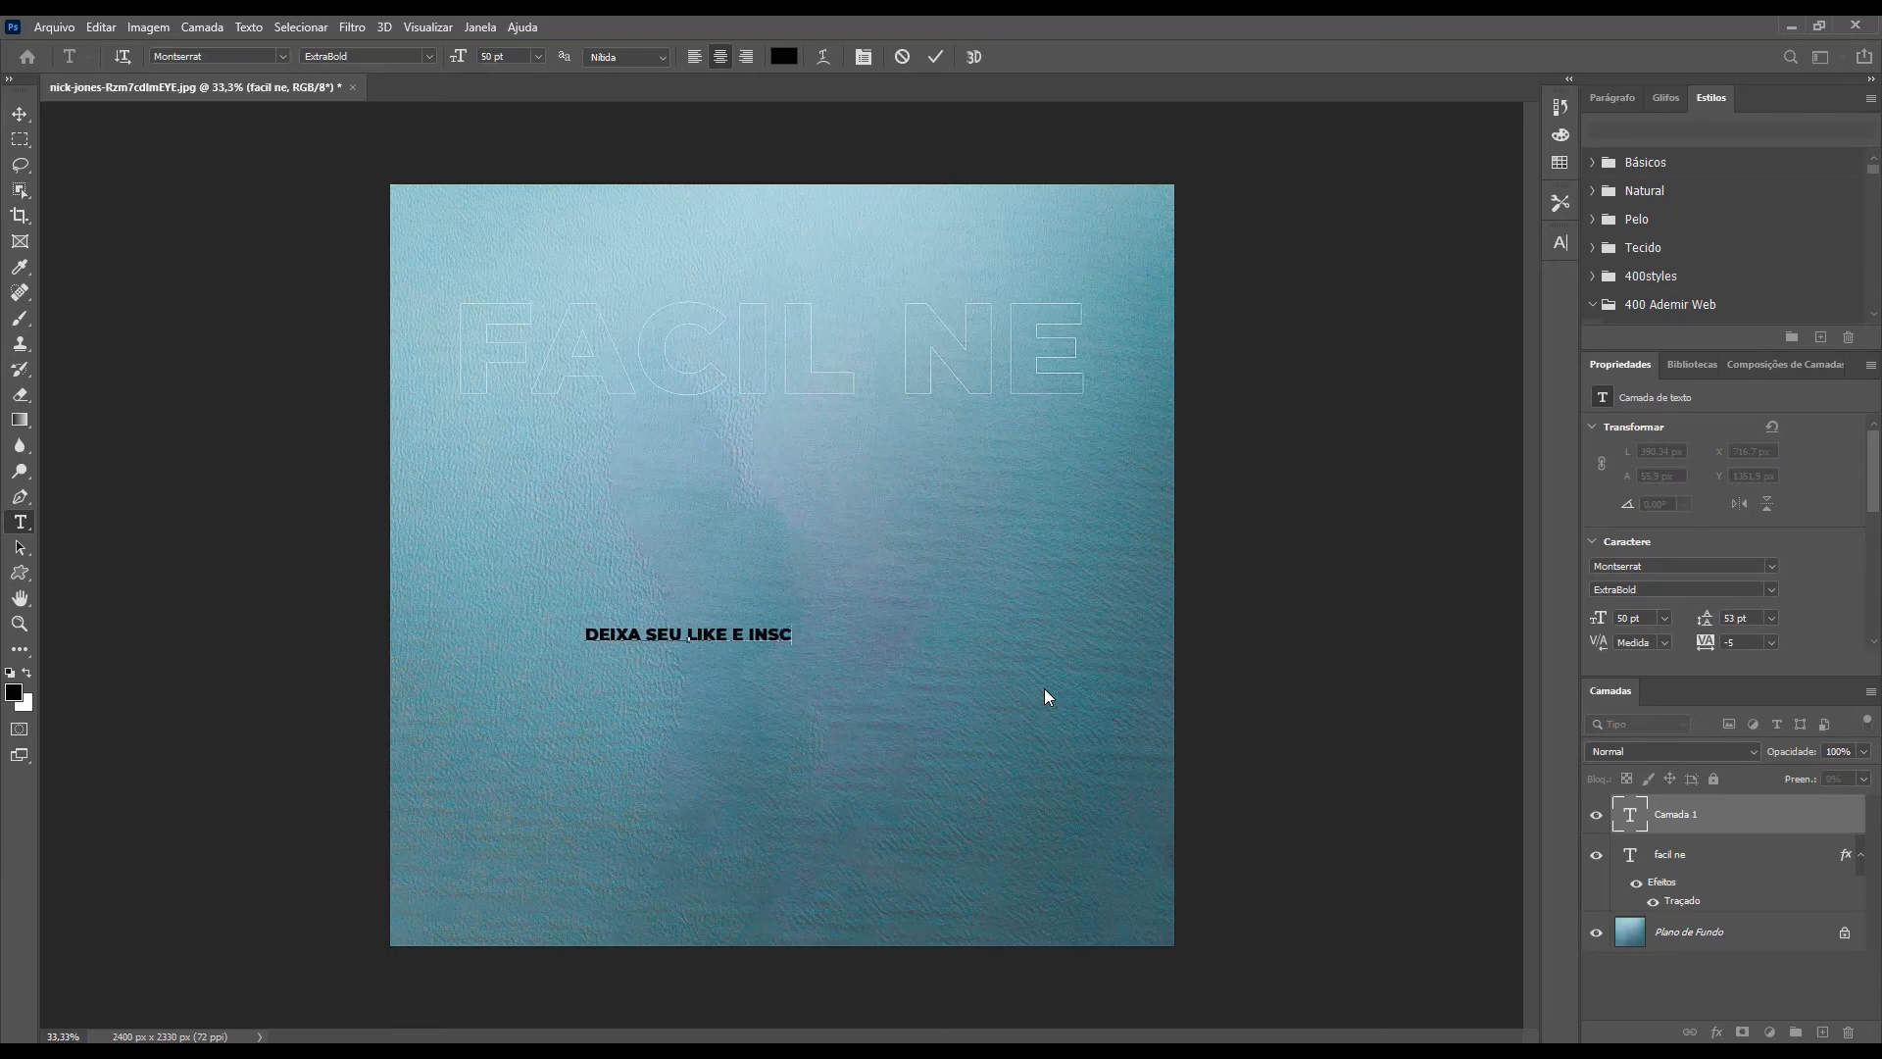
{"action": "type", "text": "RE"}
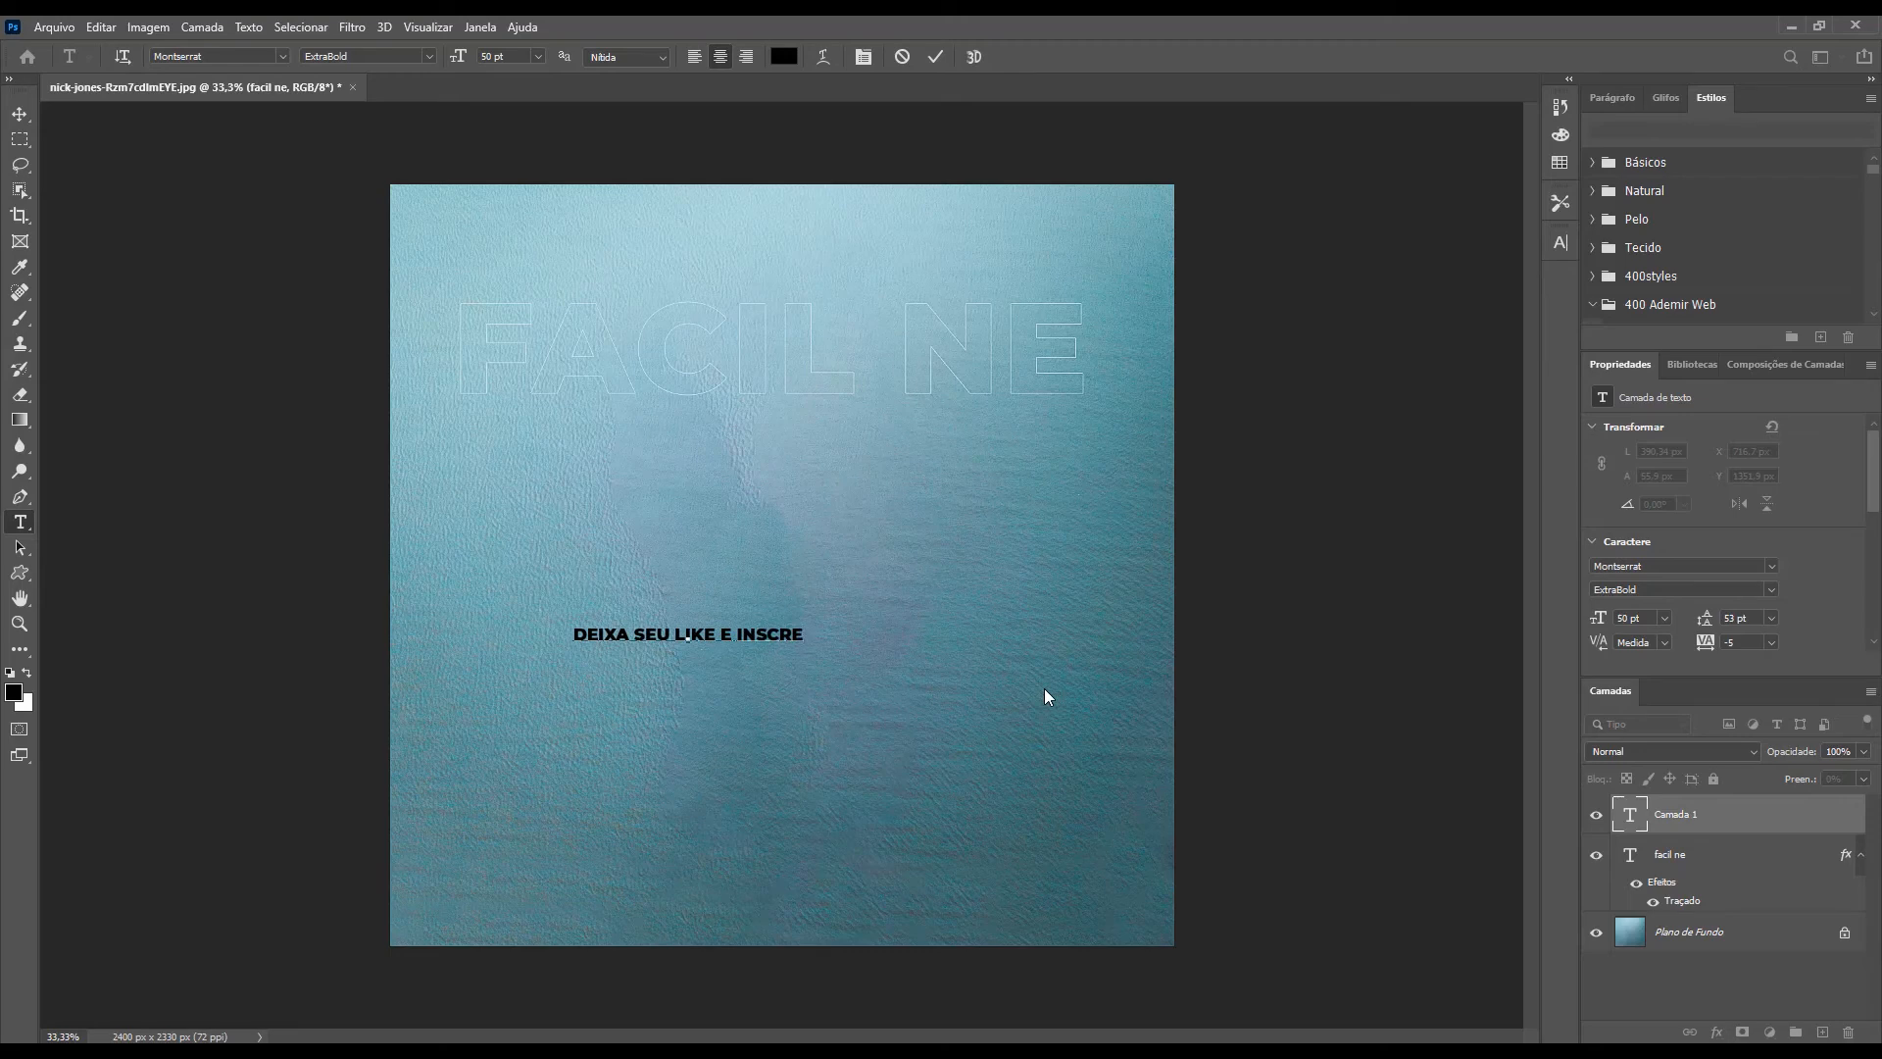
{"action": "type", "text": "VA-SE"}
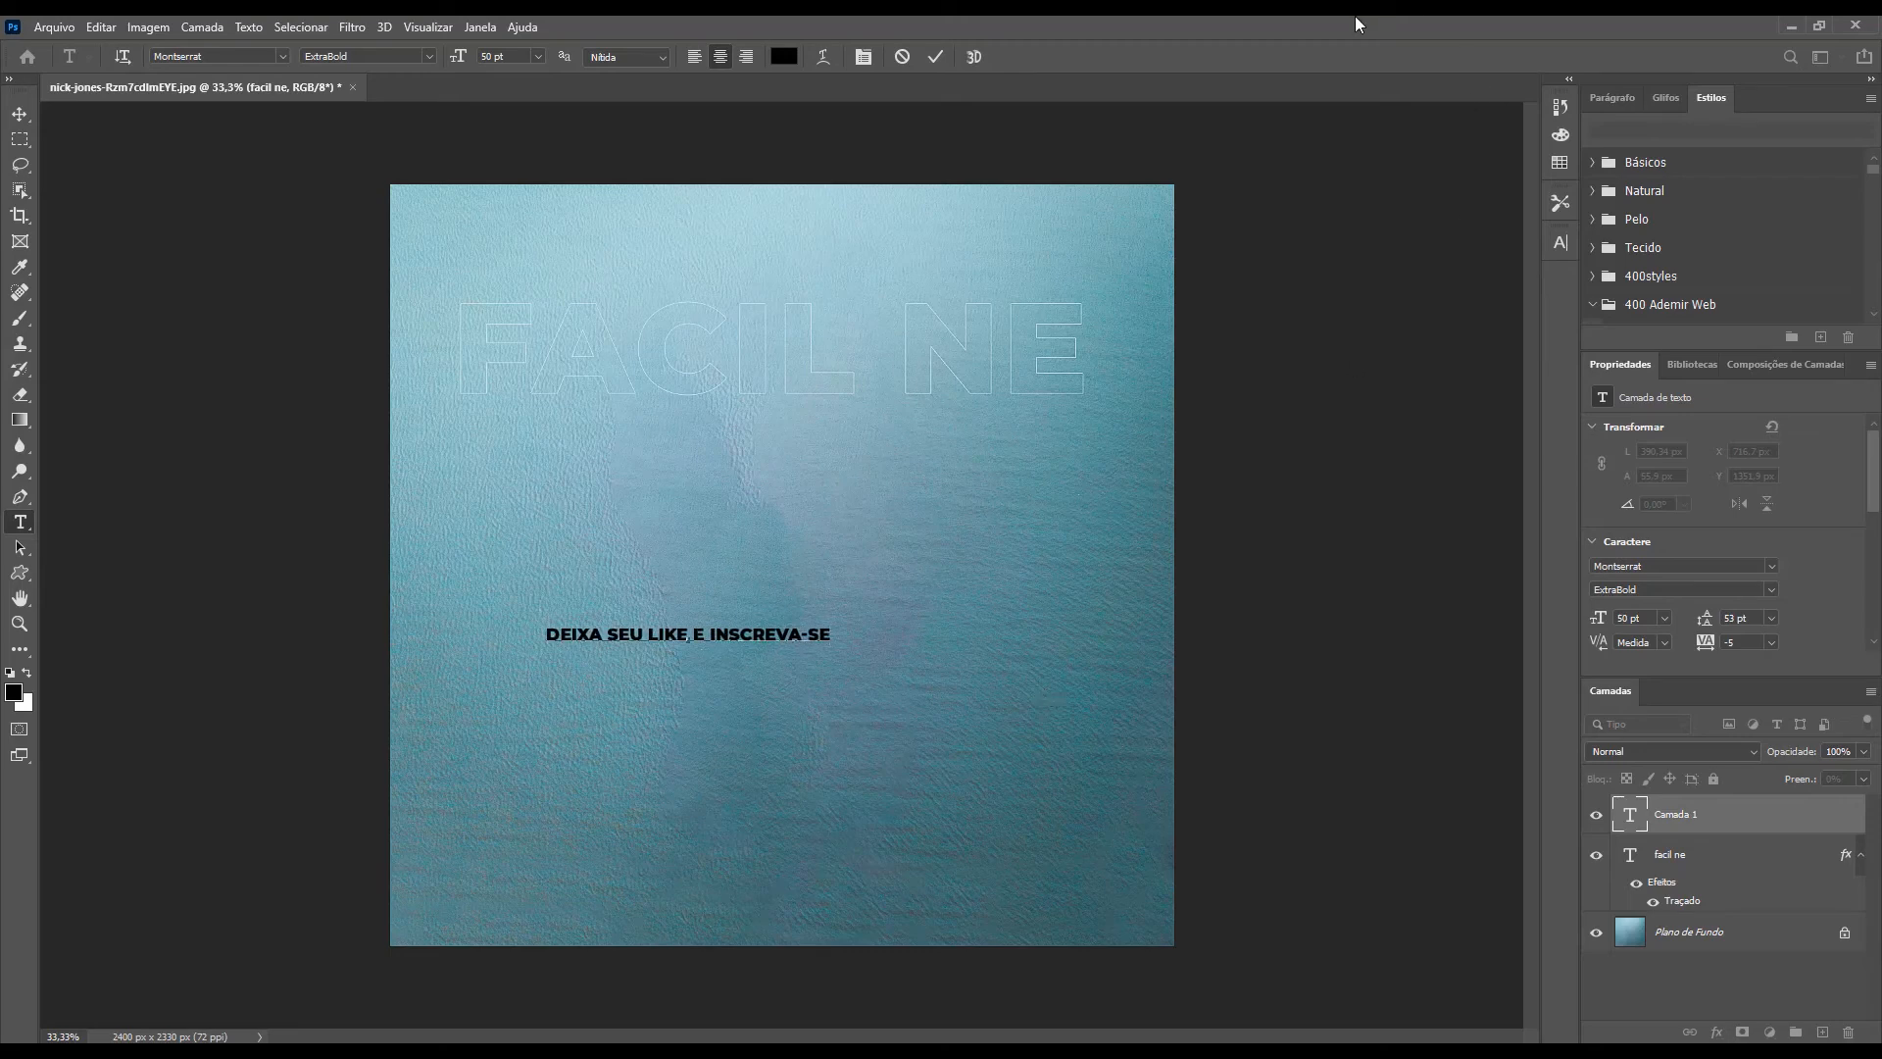
{"action": "left_click", "coordinate": [937, 57]}
Scale the "DEIXA SEU LIKE E INSCREVA-SE" text to about 260% and center it horizontally below the outlined text.
{"action": "key", "text": "ctrl+t"}
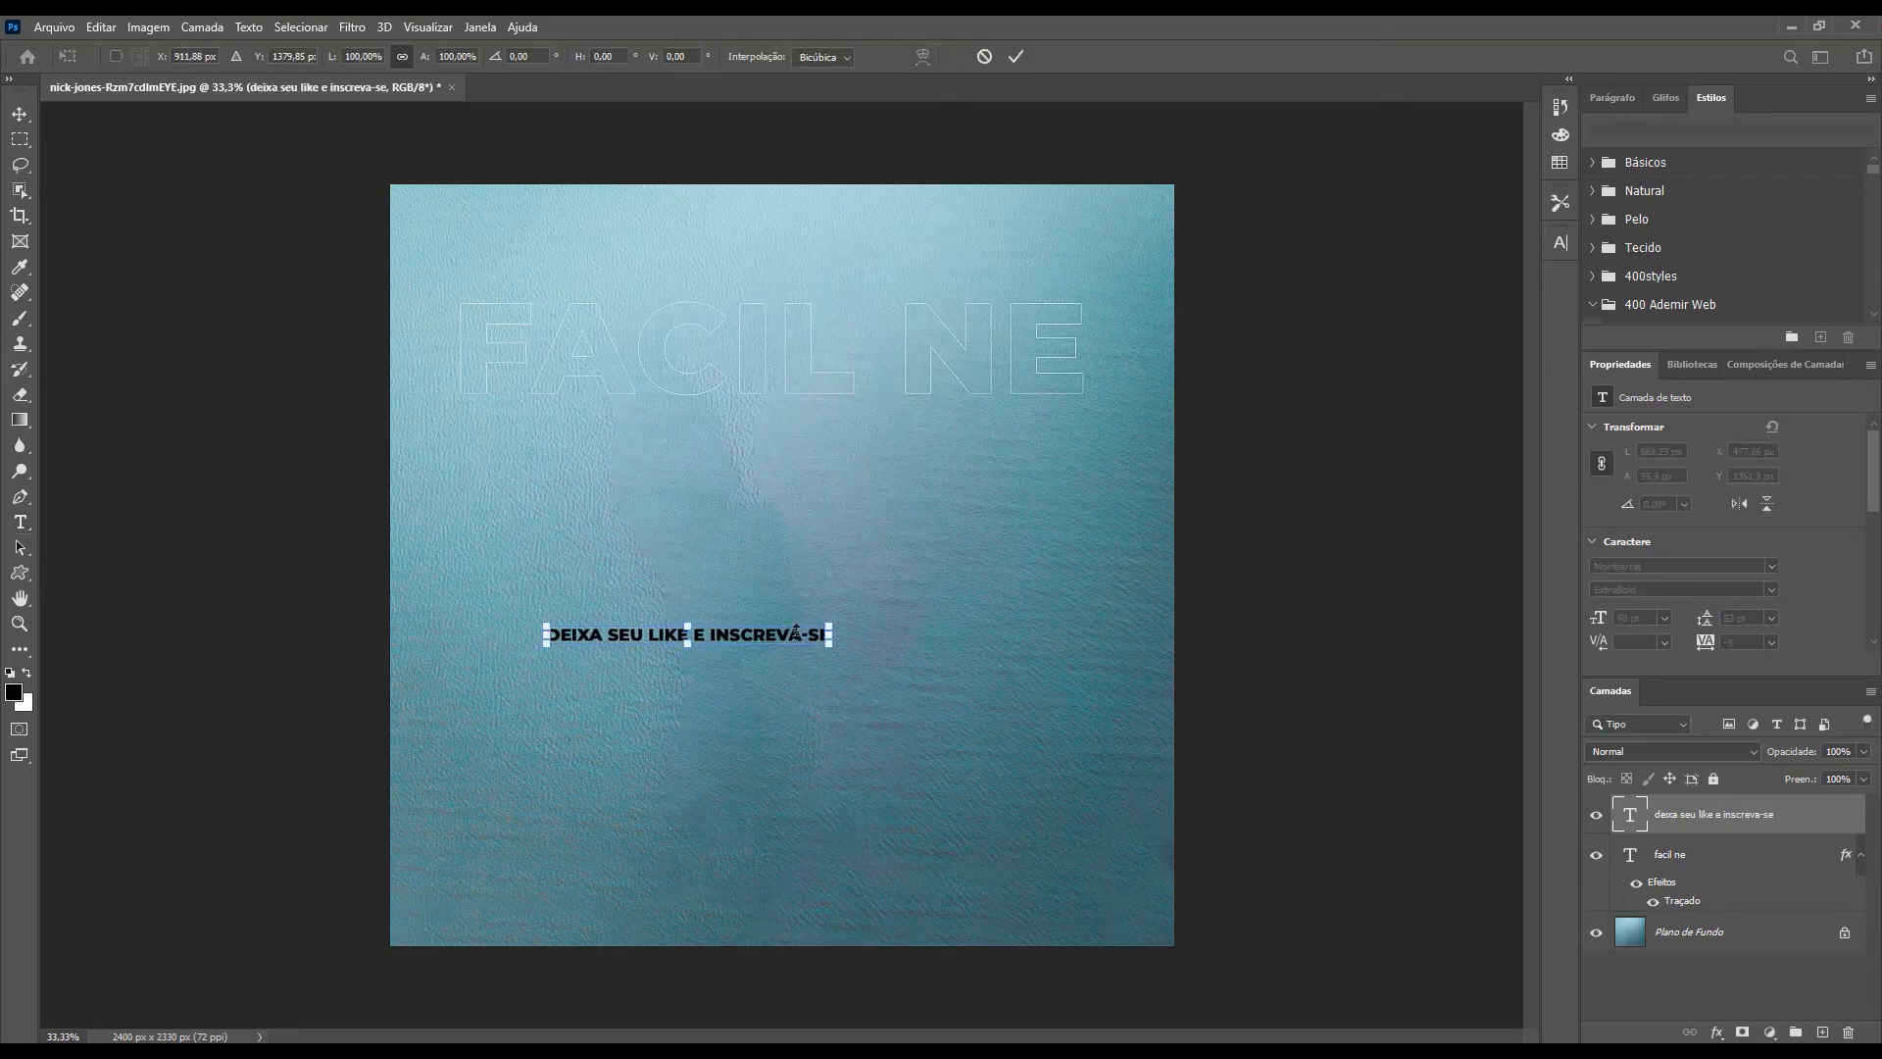
{"action": "left_click_drag", "start_coordinate": [833, 623], "coordinate": [1069, 585]}
{"action": "left_click_drag", "start_coordinate": [1078, 562], "coordinate": [1081, 551]}
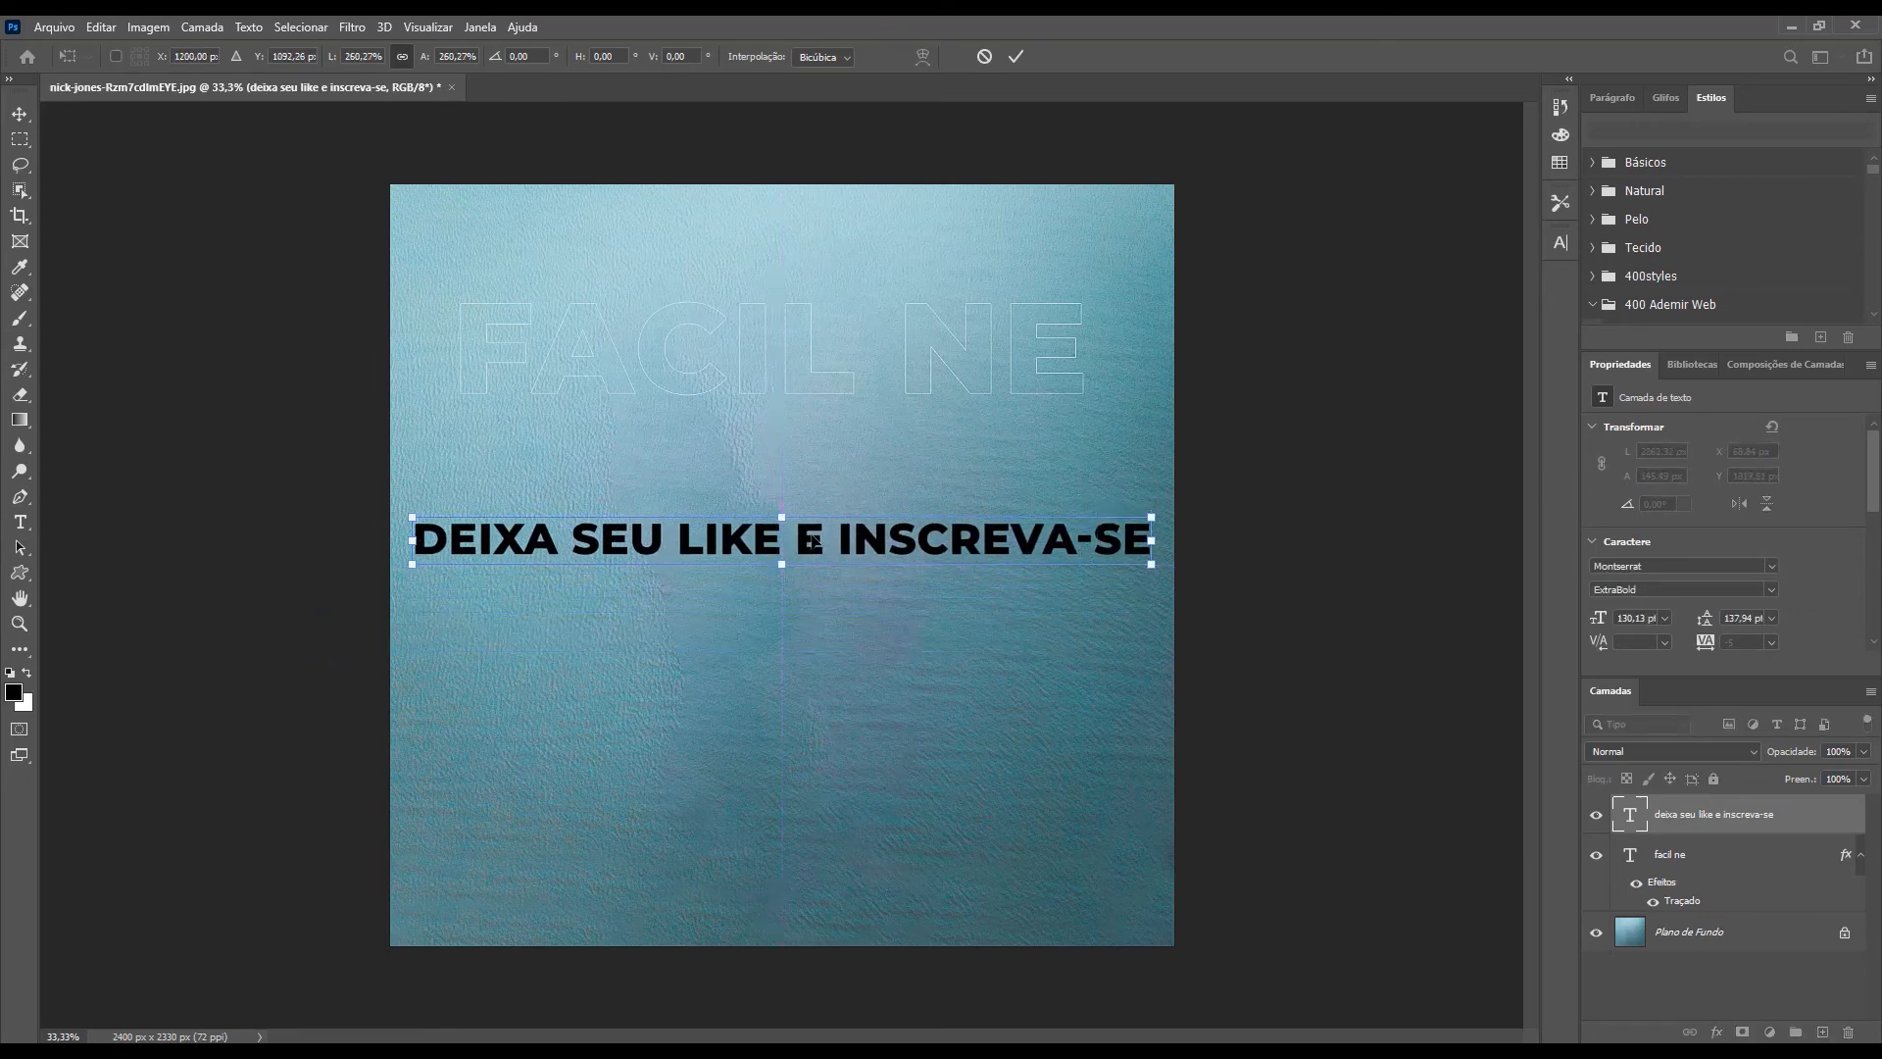
{"action": "key", "text": "Return"}
Break the "DEIXA SEU LIKE E INSCREVA-SE" text into two lines before "E INSCREVA-SE".
{"action": "key", "text": "t"}
{"action": "left_click", "coordinate": [798, 540]}
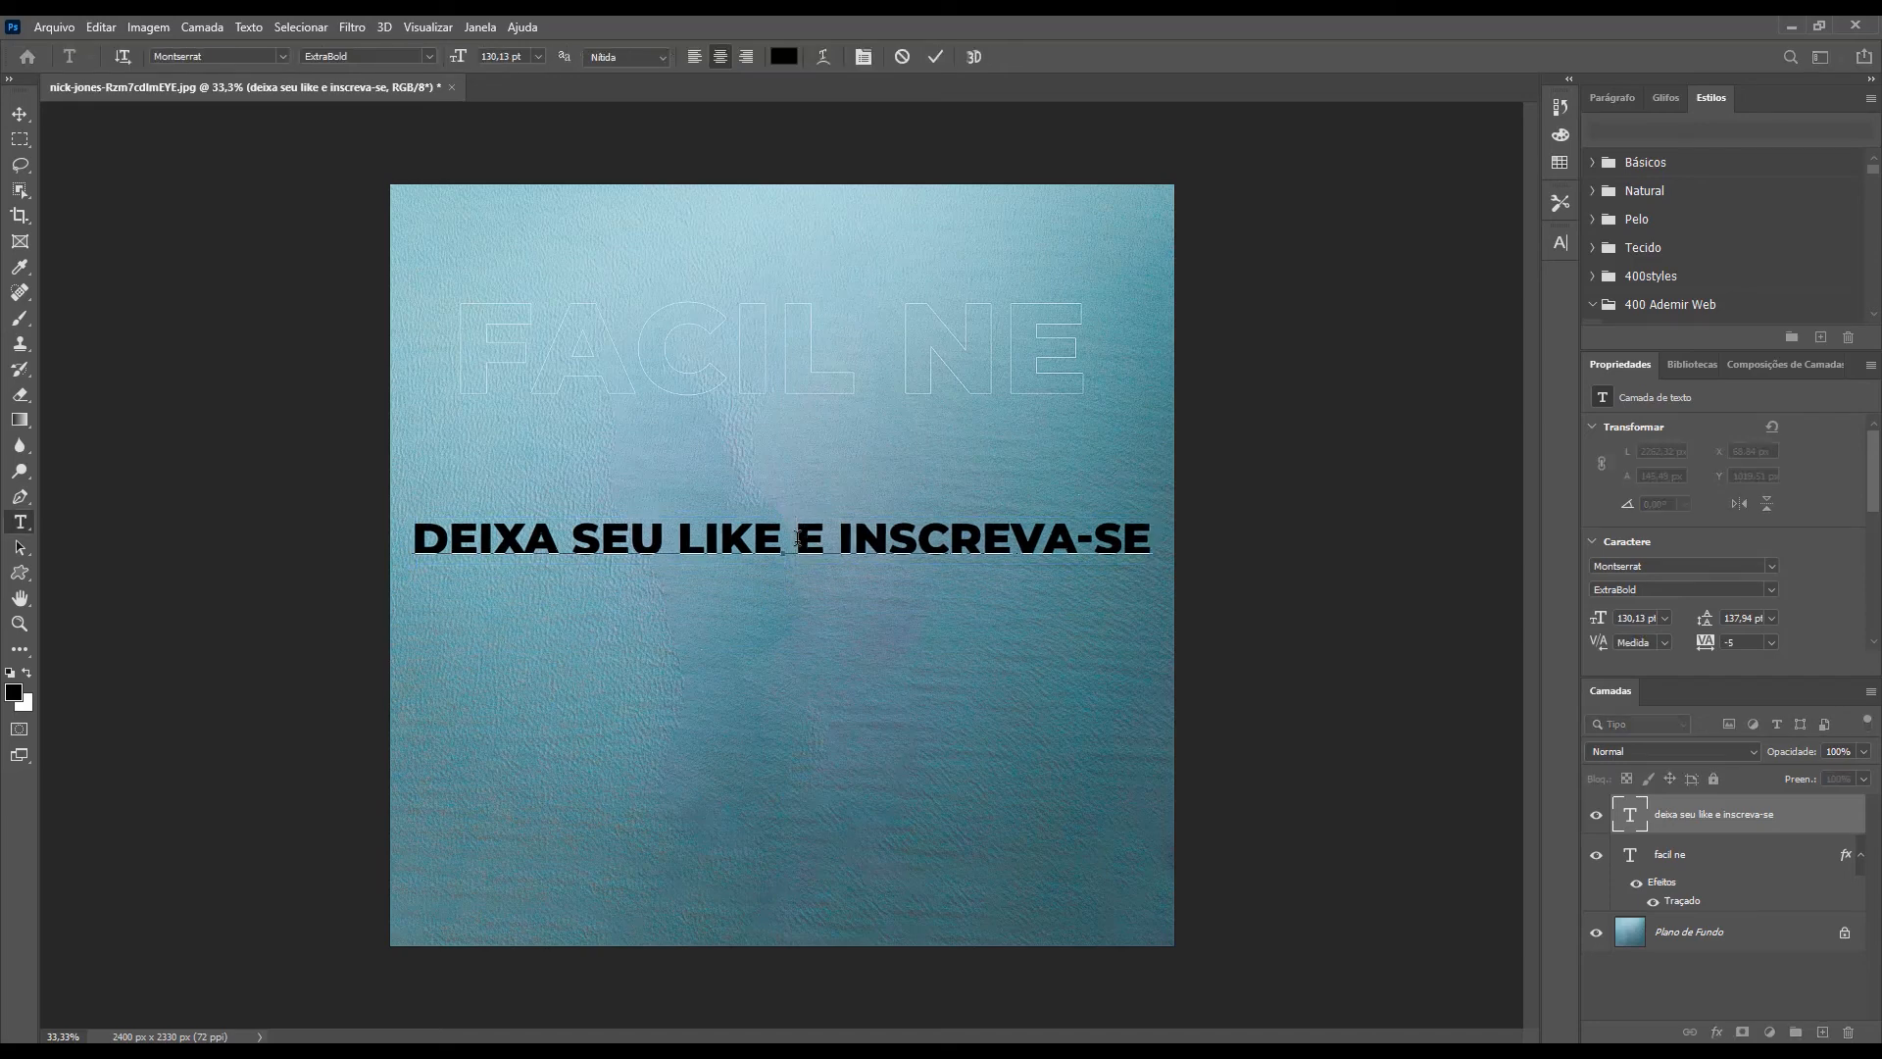
{"action": "key", "text": "Return"}
{"action": "left_click", "coordinate": [933, 51]}
Enlarge the two-line text proportionally about its center to a font size of about 237 pt.
{"action": "key", "text": "ctrl+t"}
{"action": "left_click_drag", "start_coordinate": [970, 511], "coordinate": [1111, 413]}
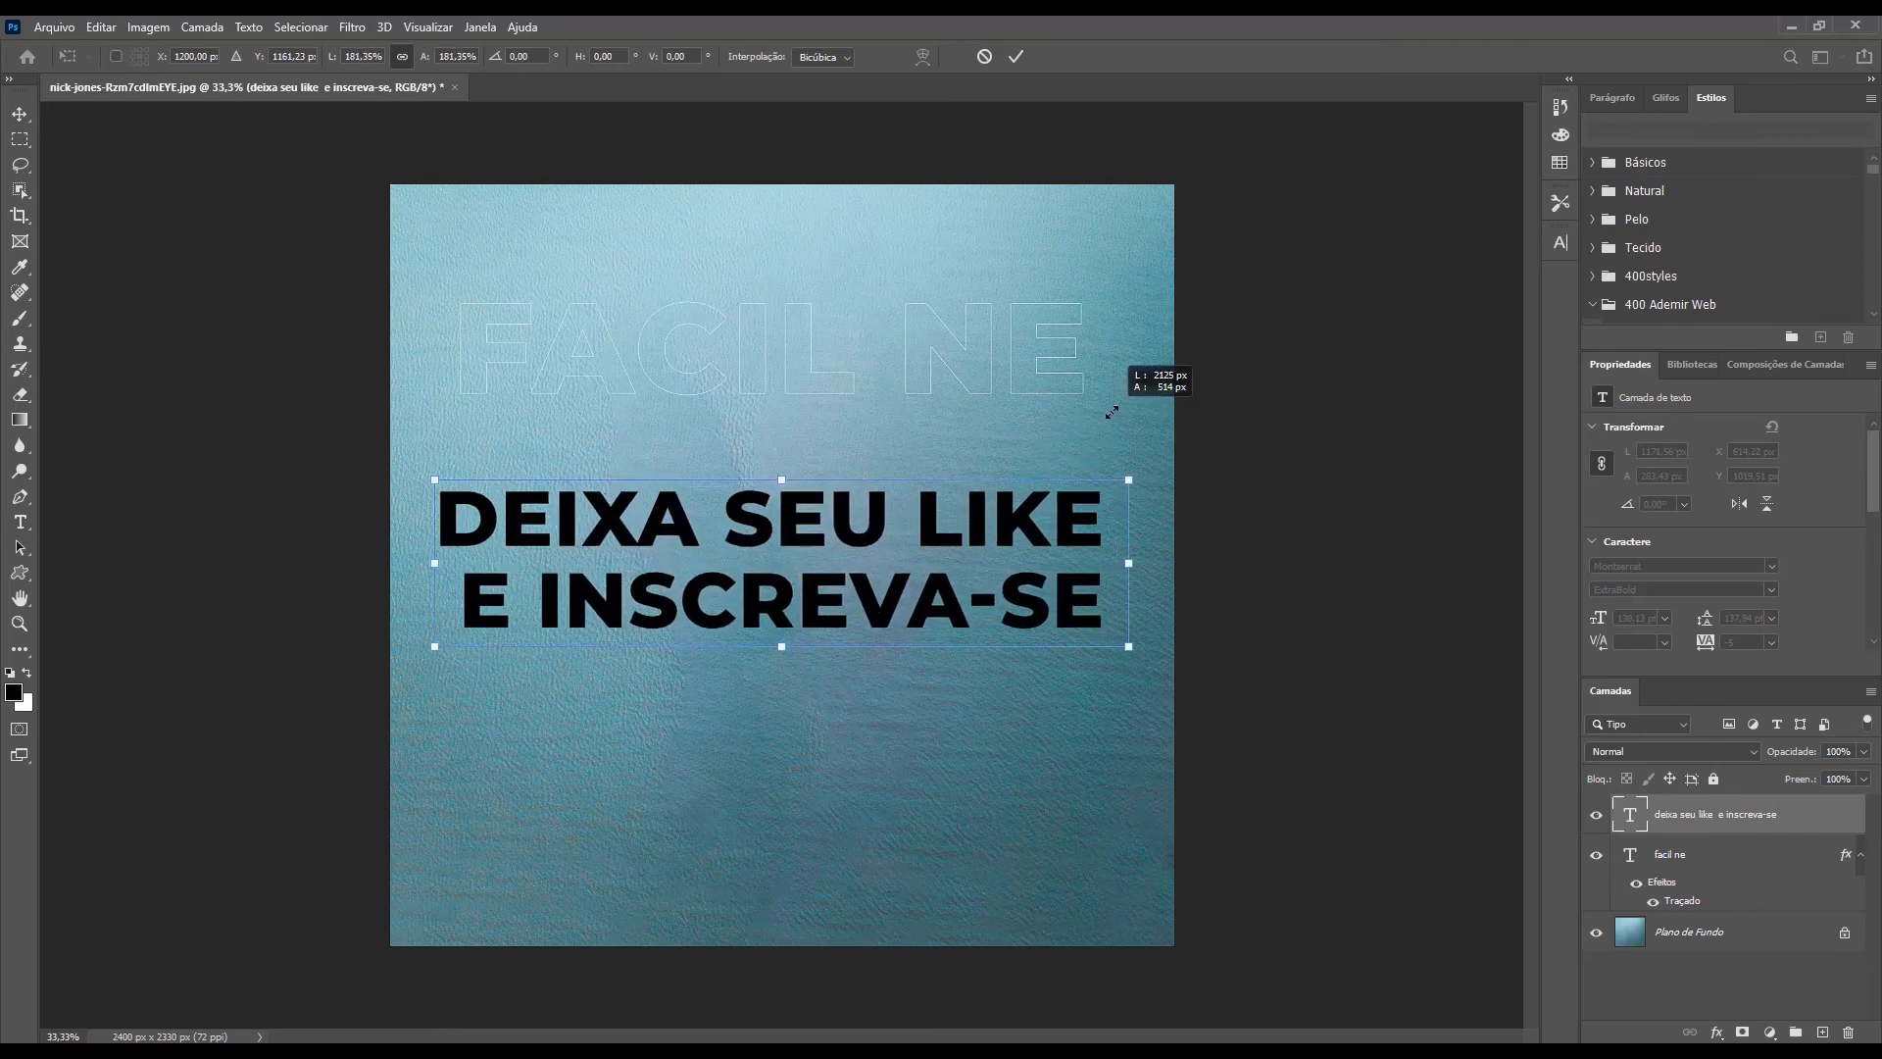
{"action": "left_click", "coordinate": [1016, 57]}
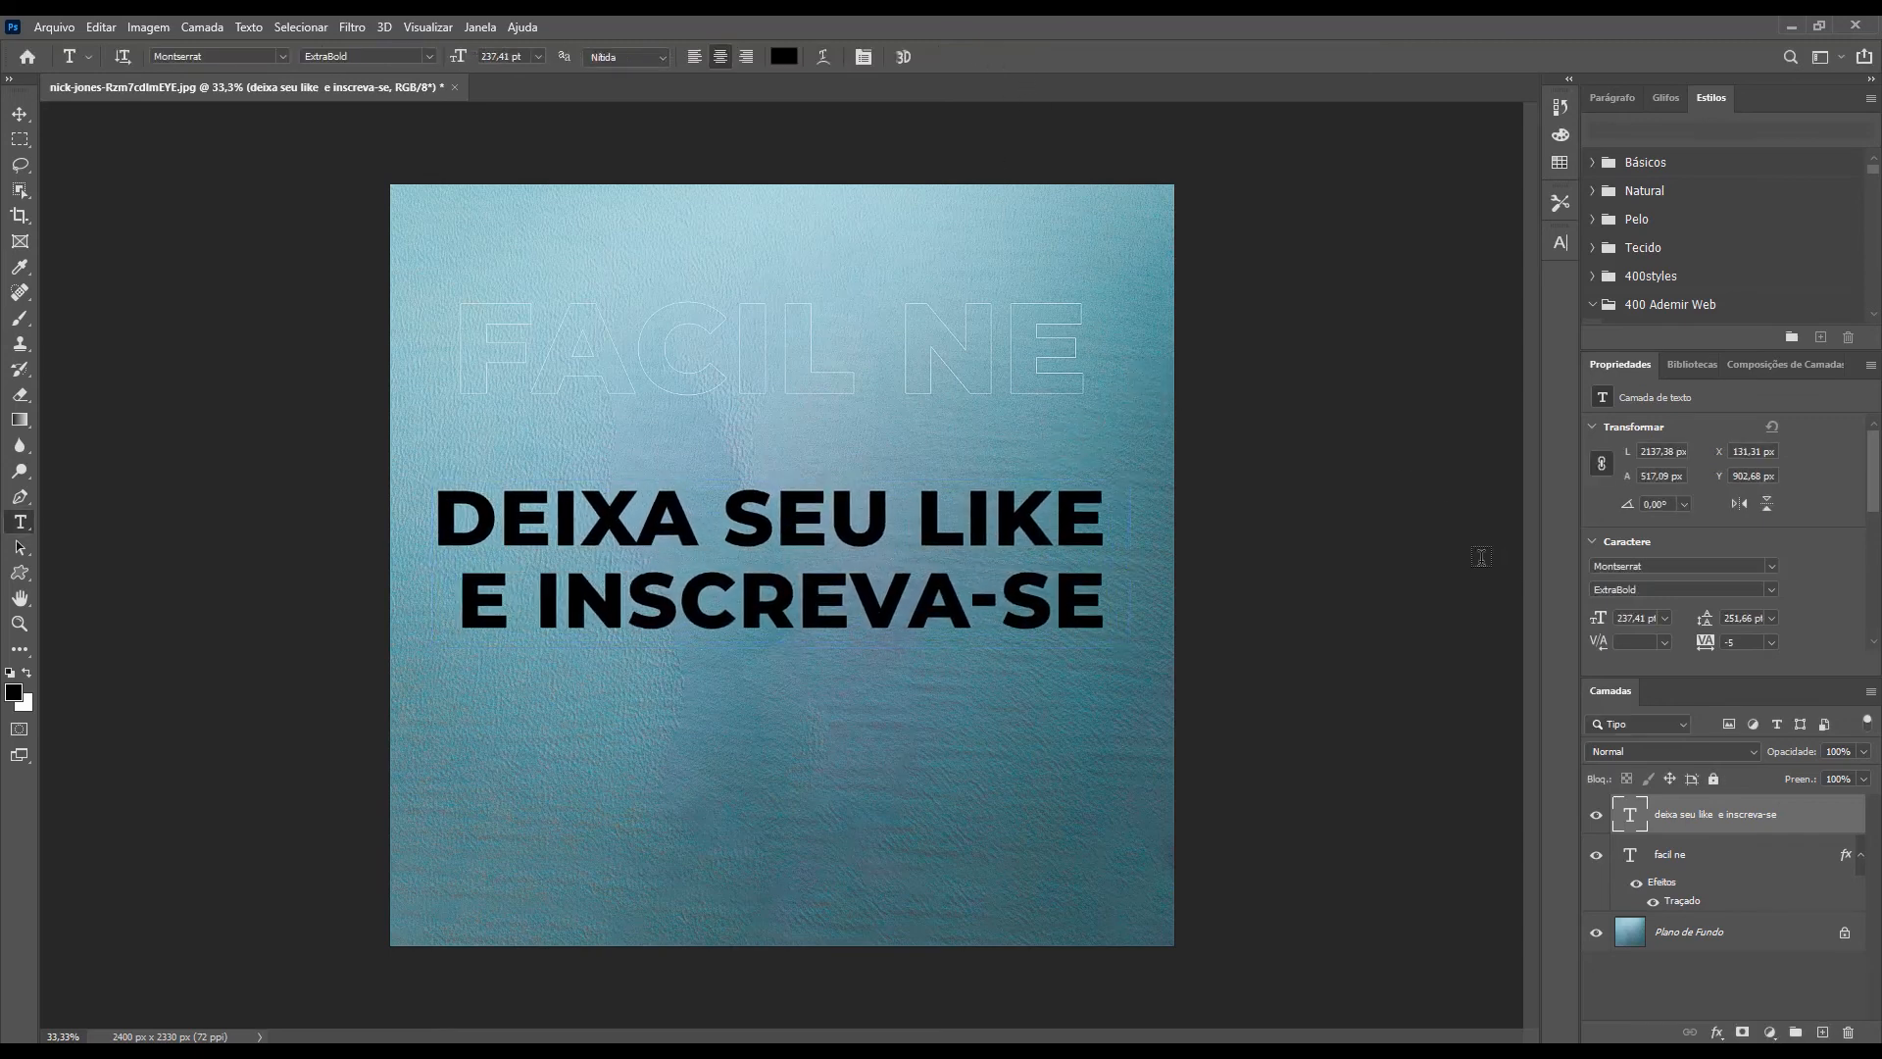
Set the blend mode of the "DEIXA SEU LIKE E INSCREVA-SE" text layer to Luz Indireta (Soft Light).
{"action": "right_click", "coordinate": [1799, 813]}
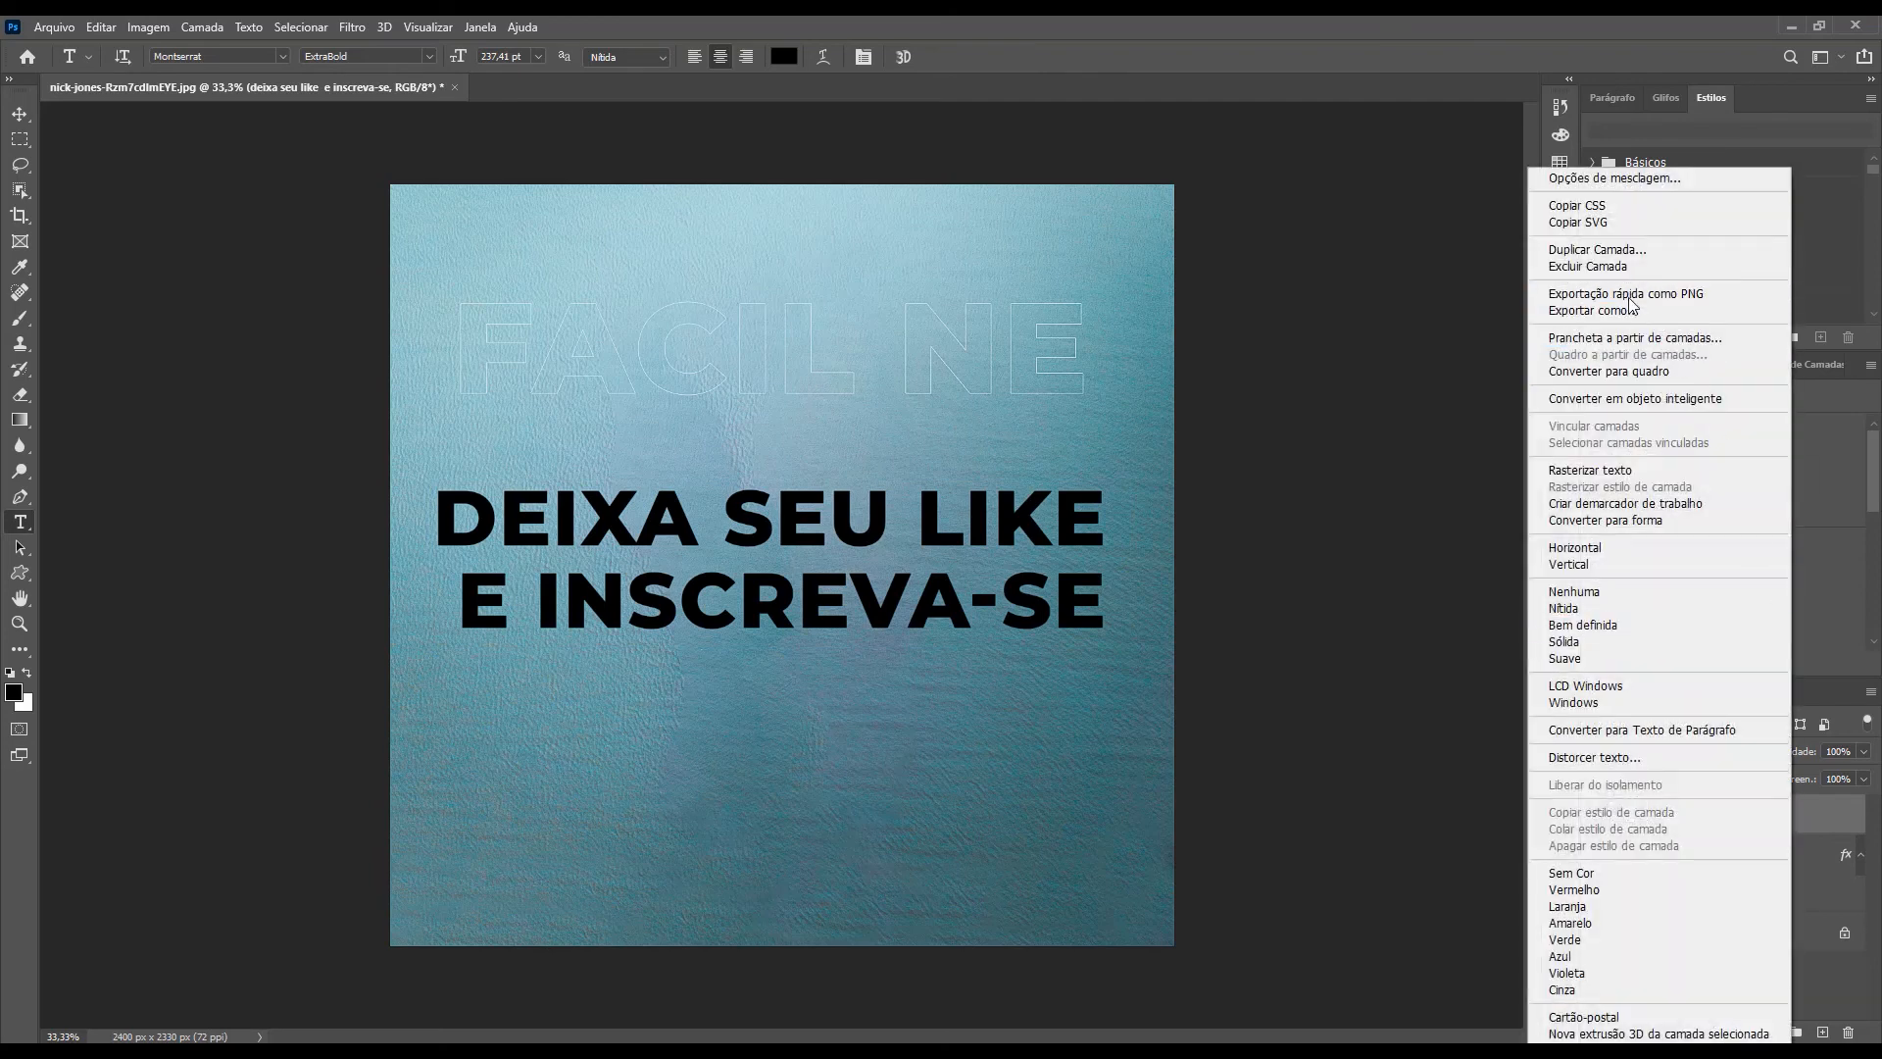
{"action": "left_click", "coordinate": [1827, 653]}
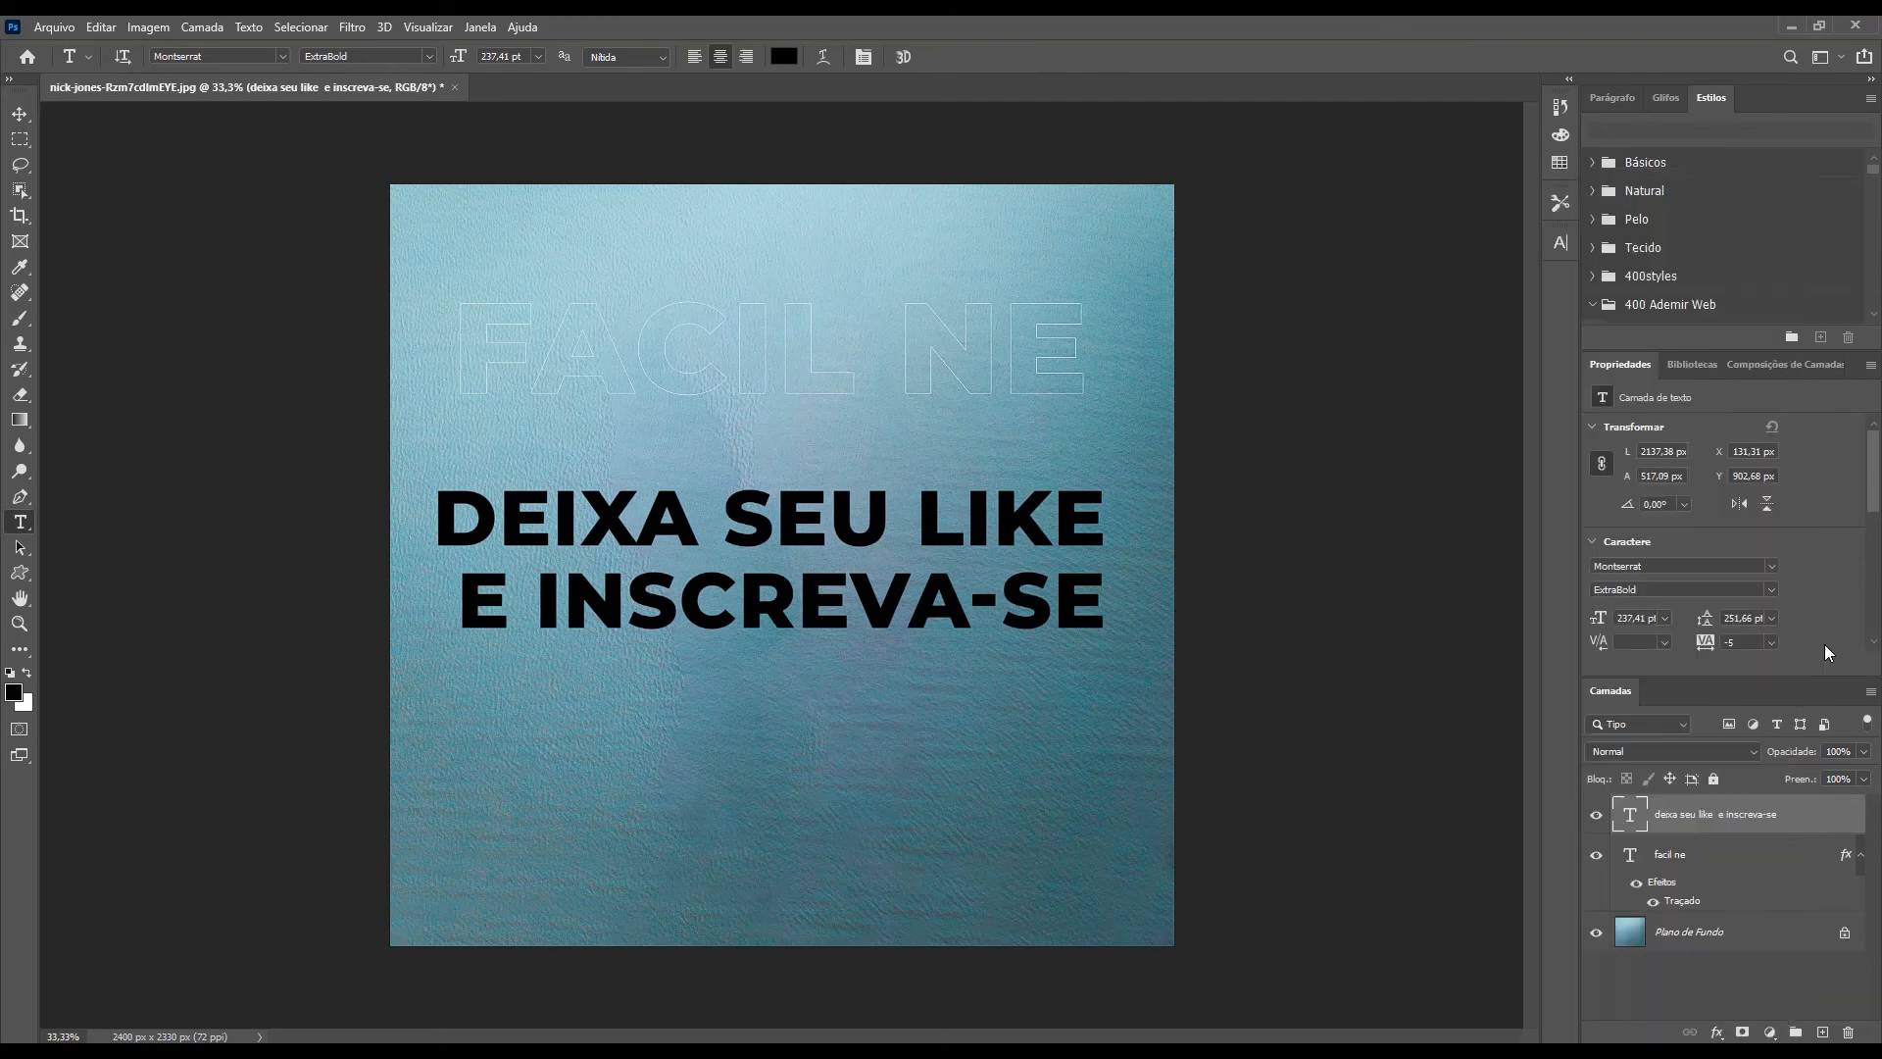
{"action": "left_click", "coordinate": [1736, 749]}
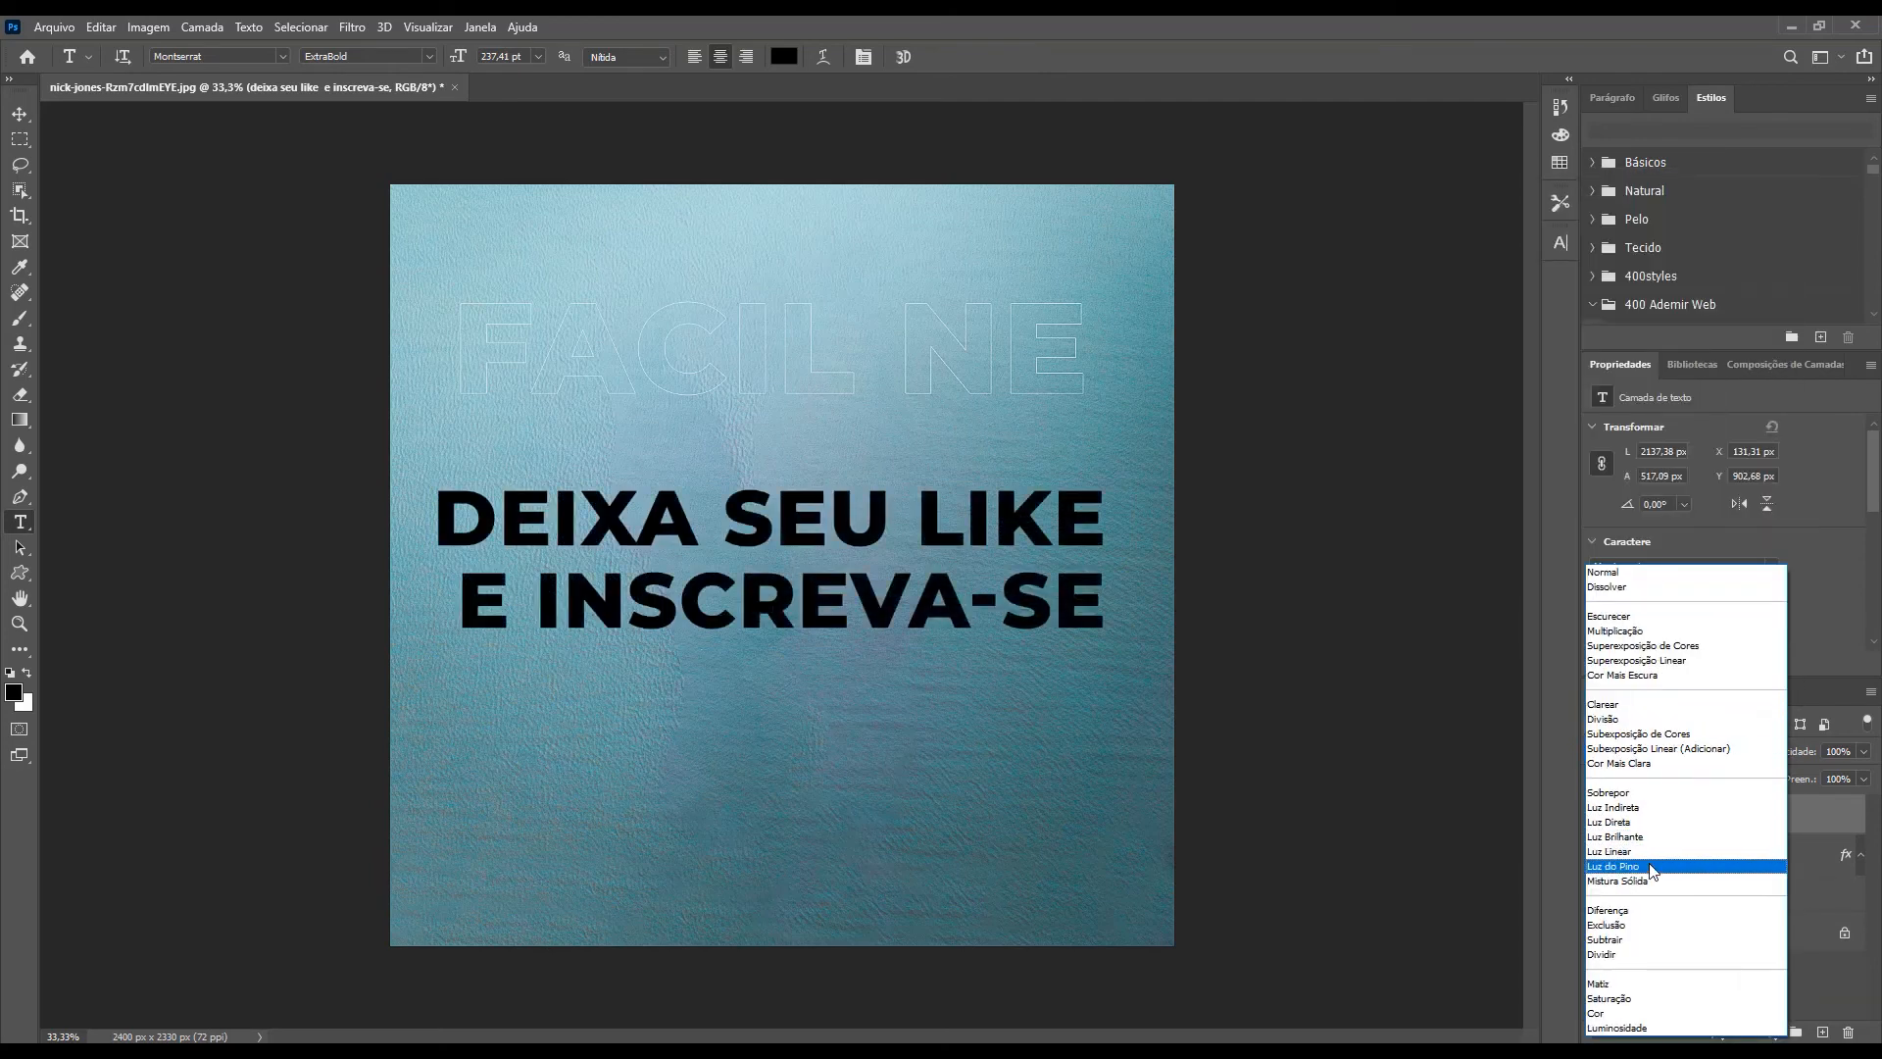
{"action": "left_click", "coordinate": [1654, 807]}
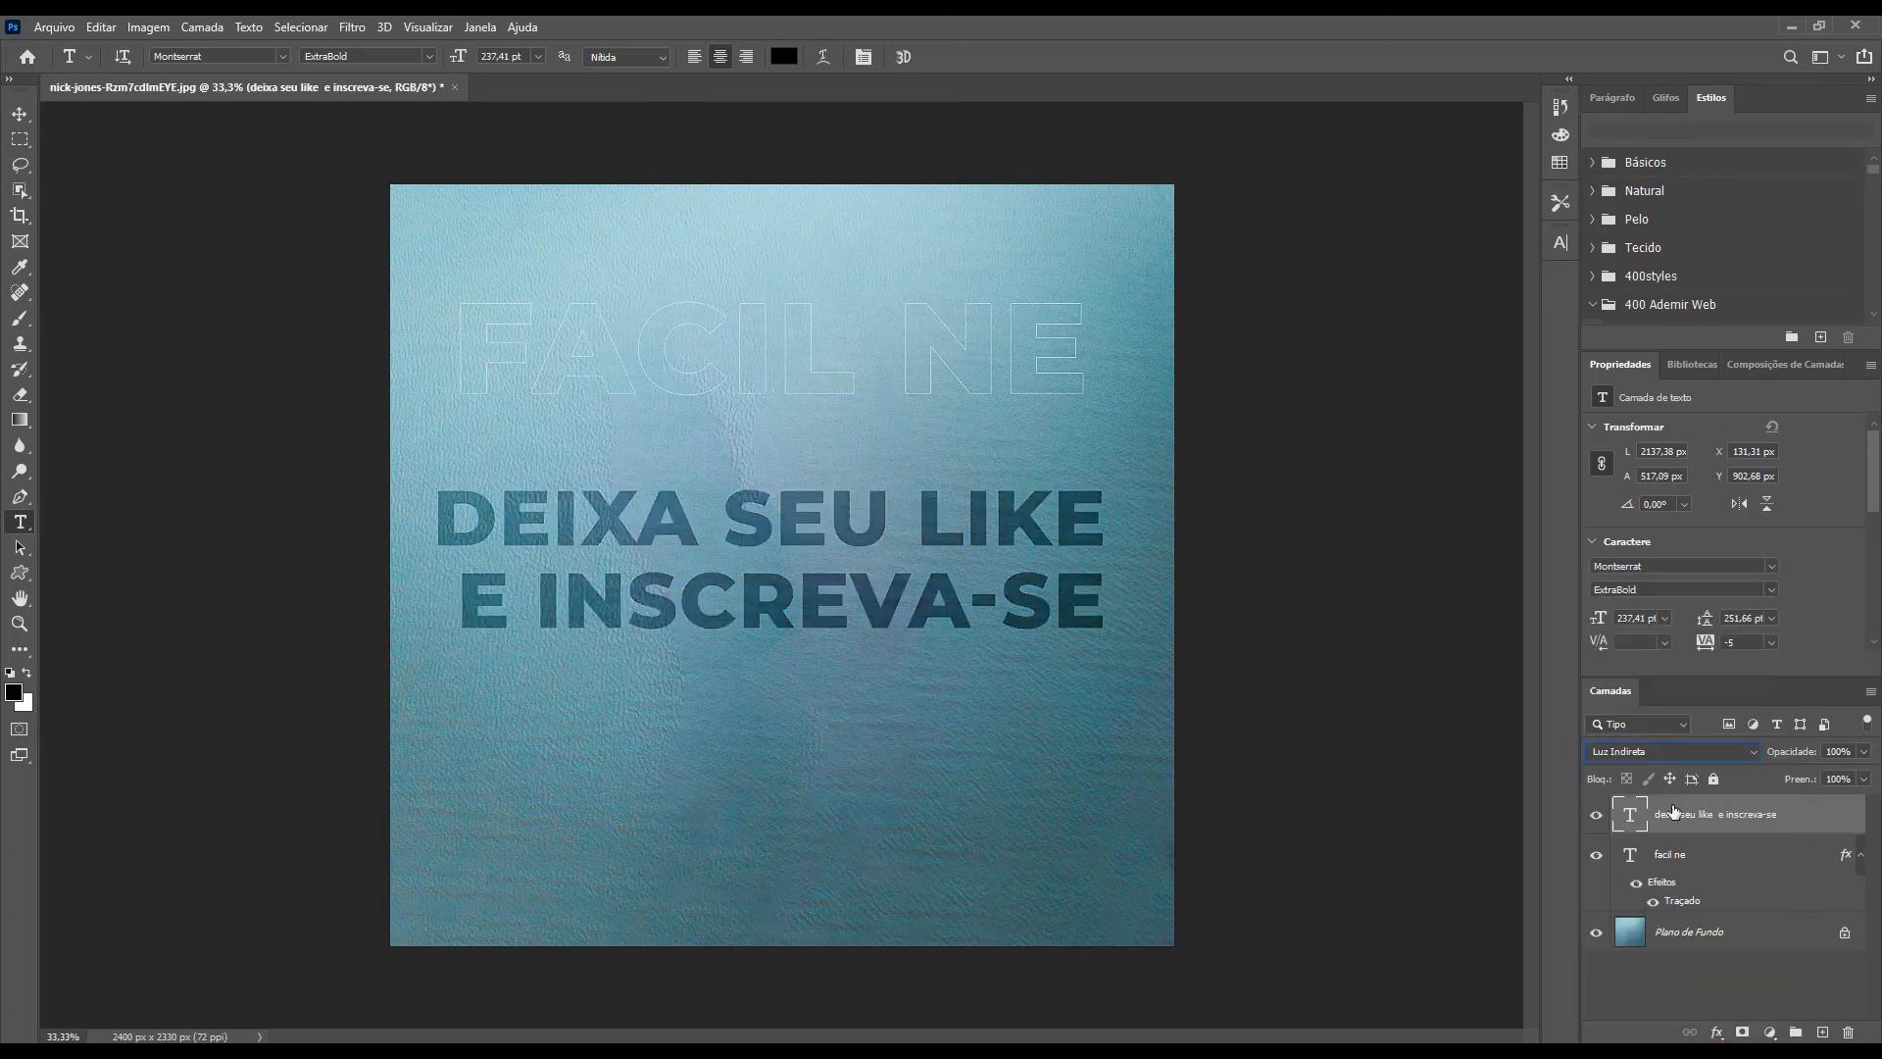